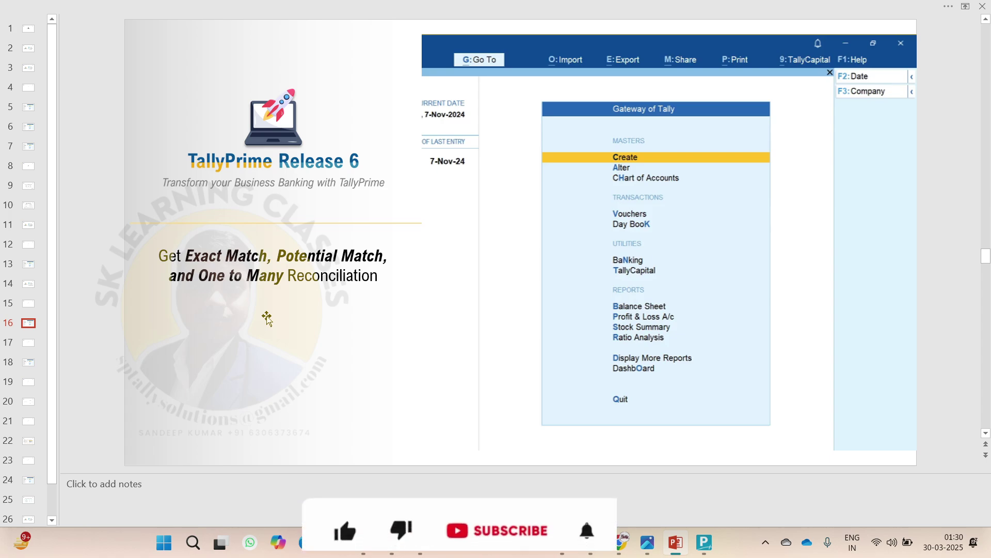
key("Page_Down")
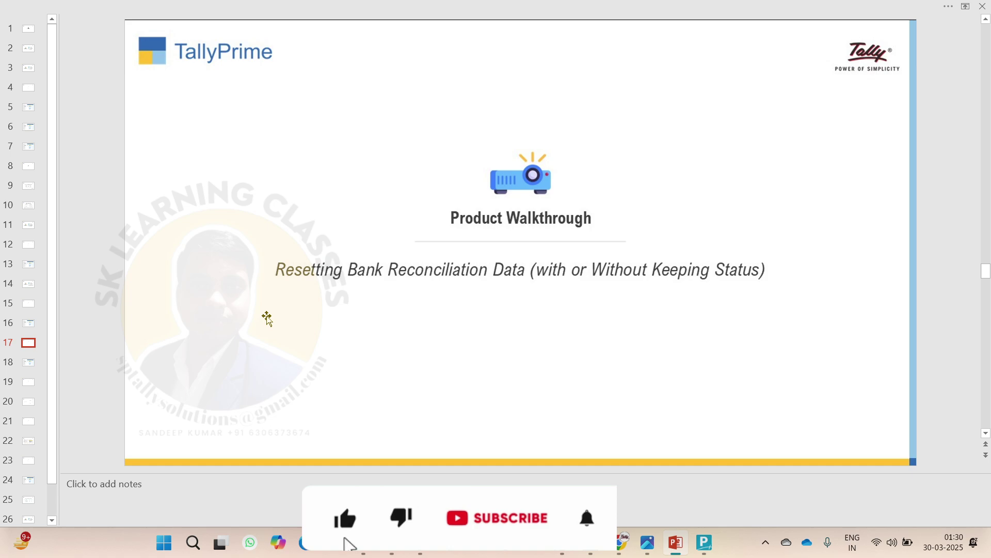
key("Page_Up")
key("Page_Down")
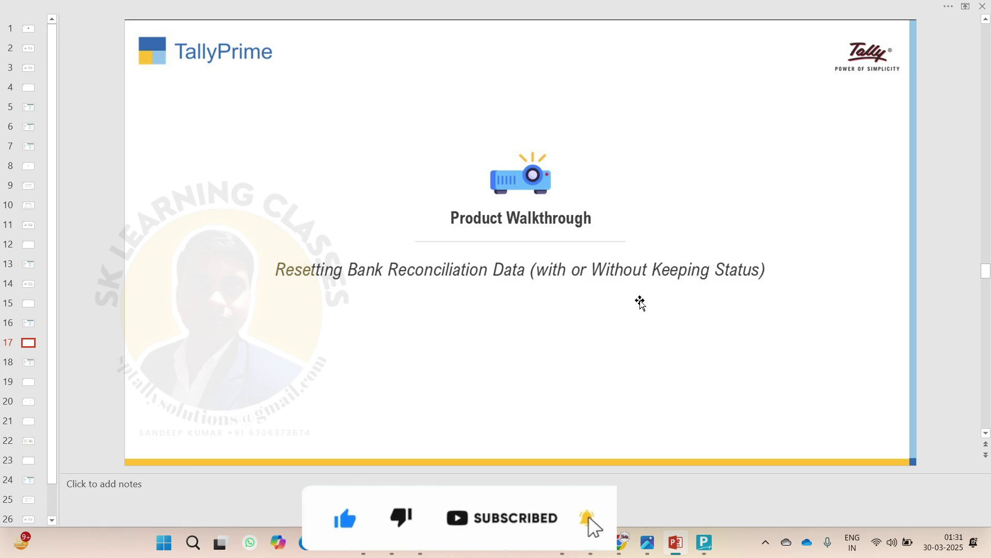
key("Page_Down")
key("Page_Down")
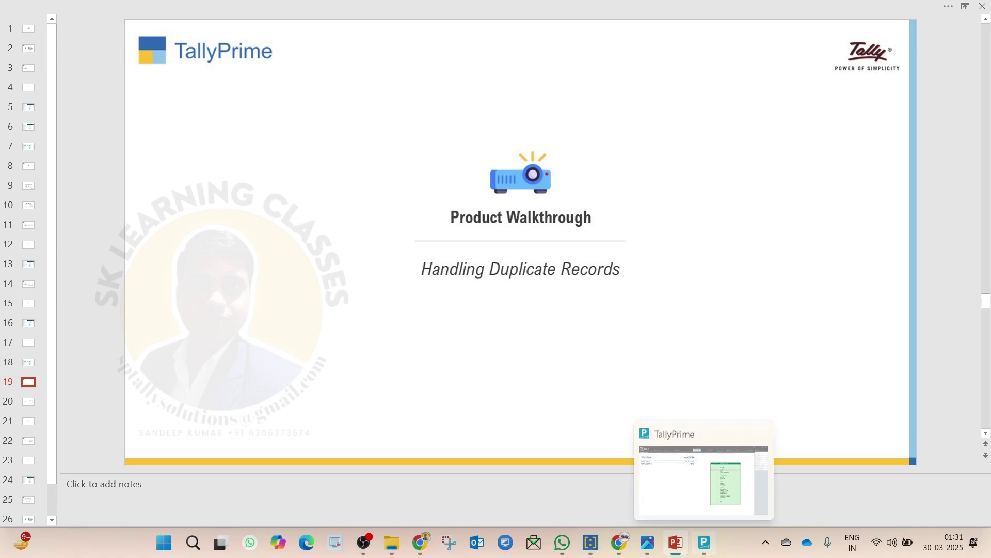
Switch to TallyPrime and open the Banking Activities report for National Enterprises.
left_click(706, 547)
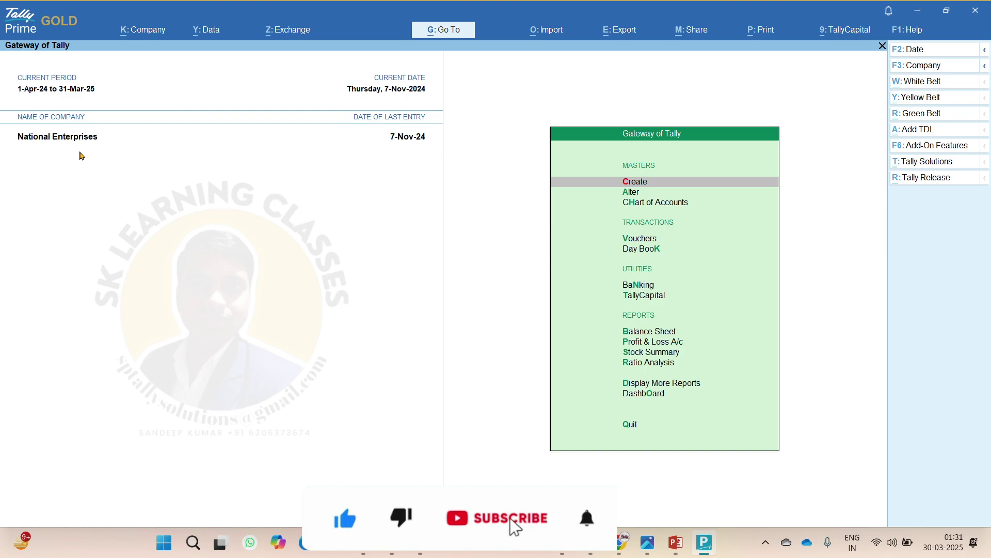
key("Down")
key("Down")
key("Down")
key("Down")
key("Down")
key("Down")
key("Up")
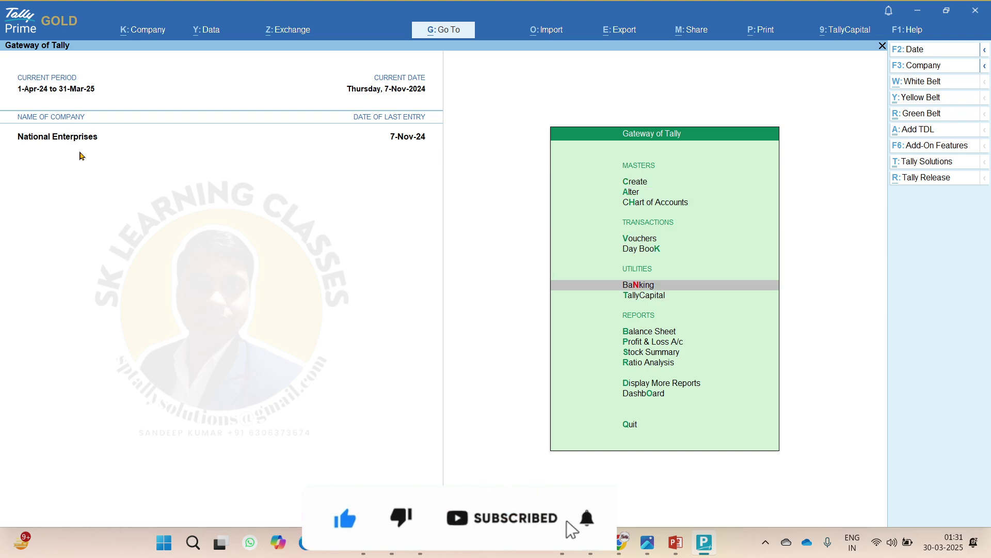
key("Return")
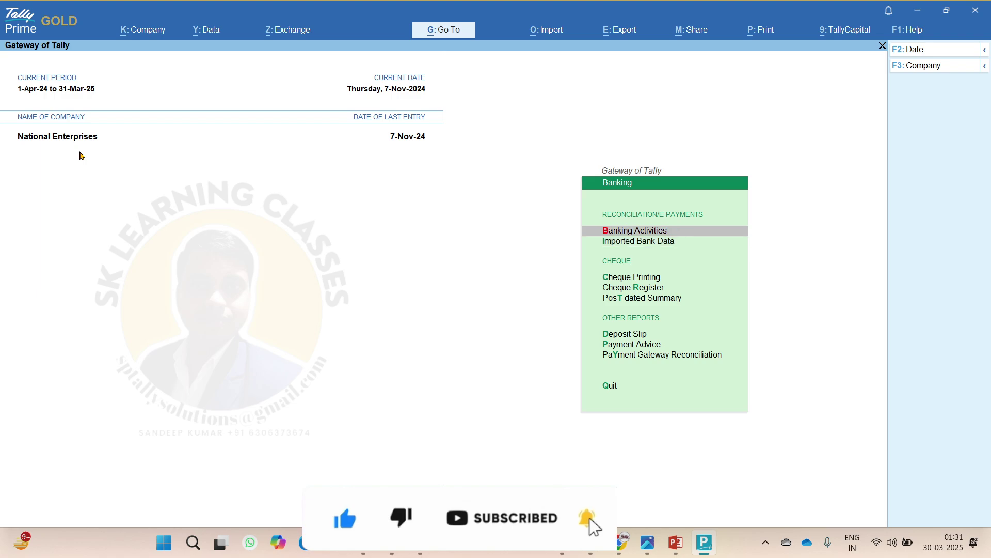
key("Return")
Open the Bank Reconciliation Summary of the Kotak bank ledger from the bank list.
key("Down")
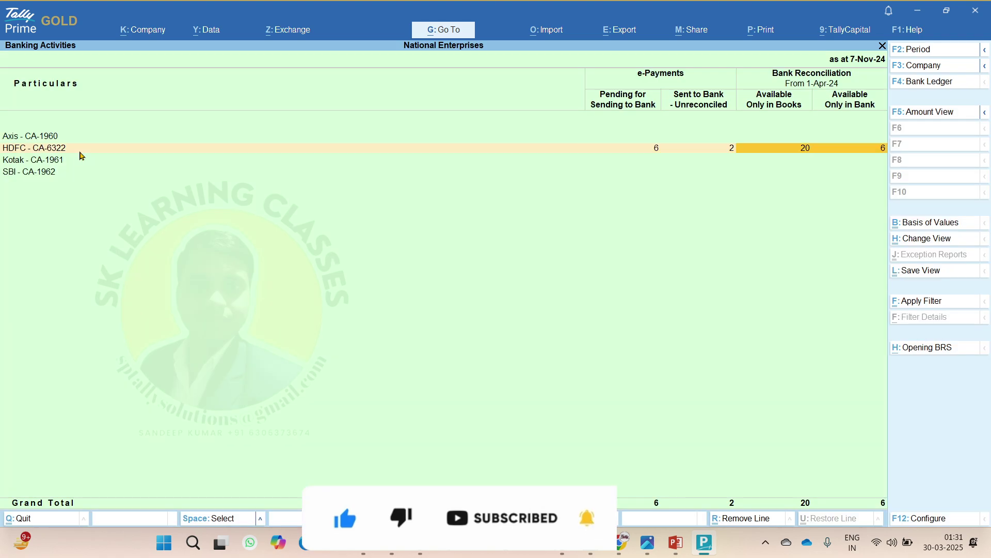
key("Down")
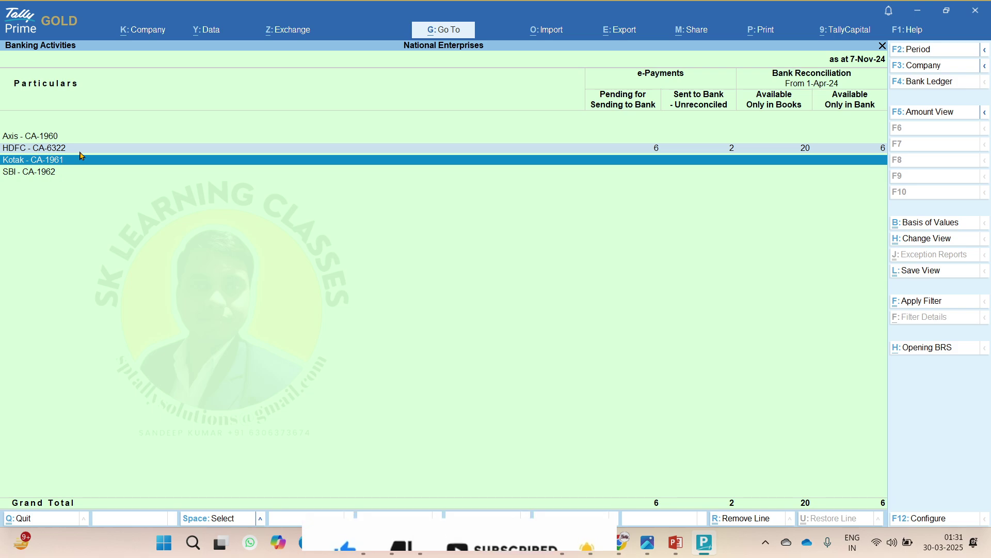
key("shift+Up")
key("Down")
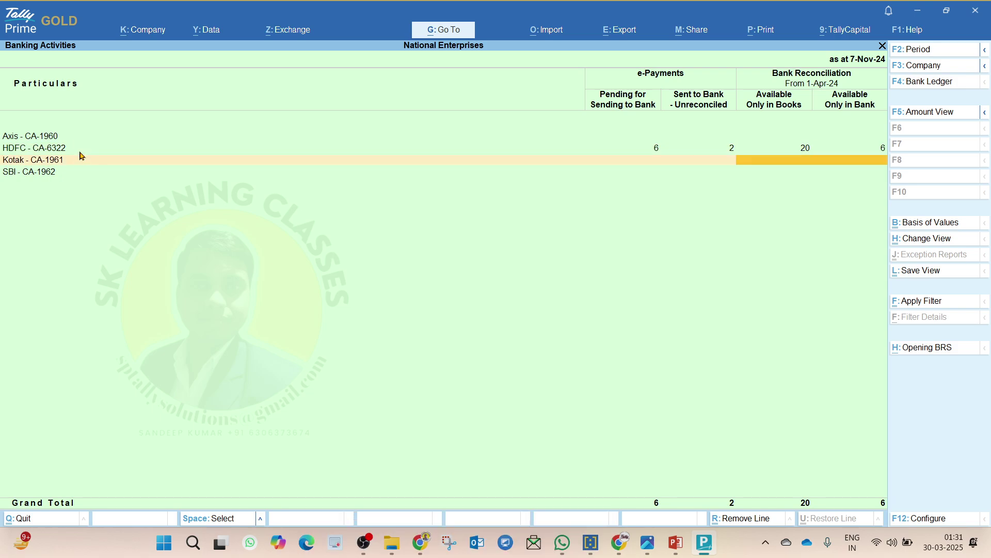
key("Return")
Examine the Kotak ledger's book balance, unreconciled deposits and withdrawals, expected bank balance and statement balance.
key("Down")
key("Down")
key("Down")
key("Down")
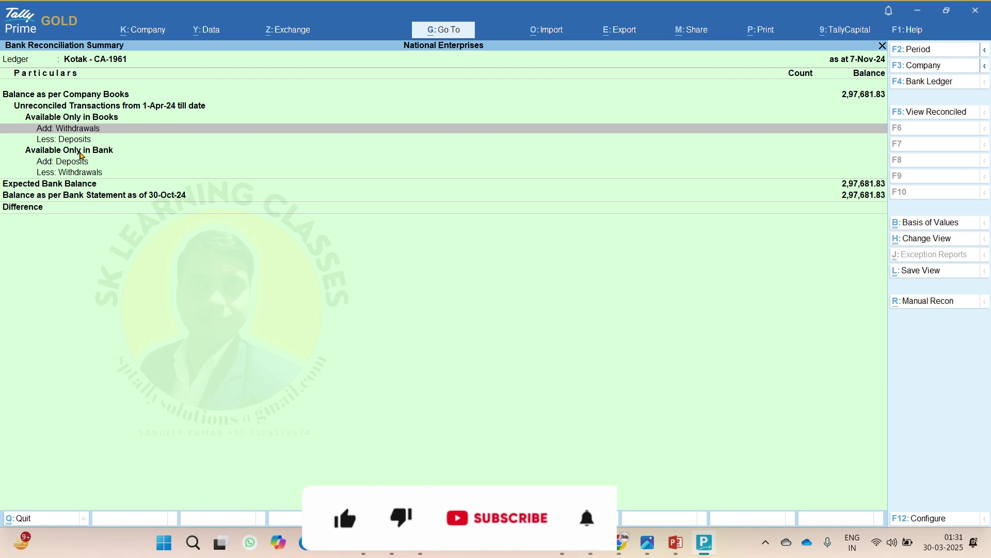
key("Down")
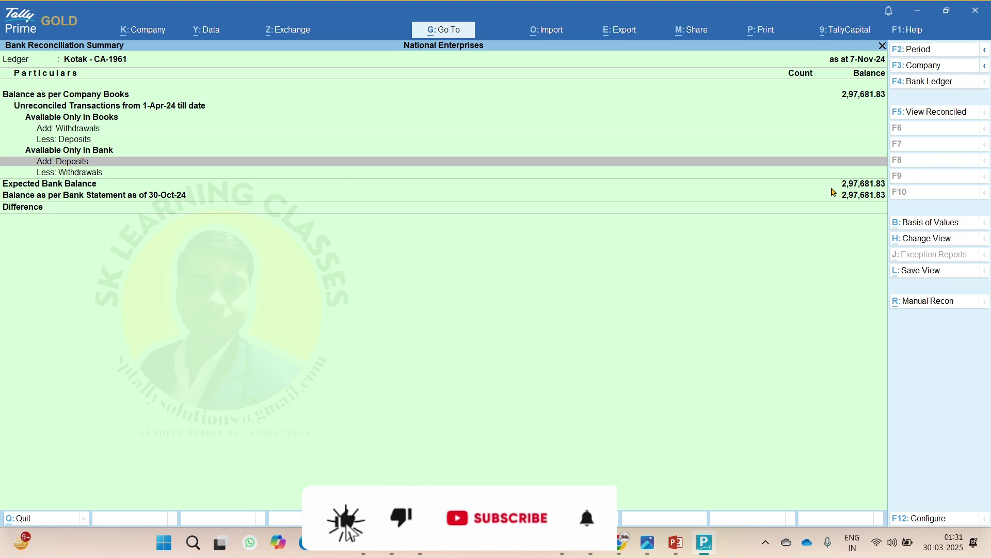
key("Up")
key("Up")
key("Up")
key("Up")
key("Up")
key("Down")
key("Down")
key("Down")
key("Down")
key("Down")
key("Down")
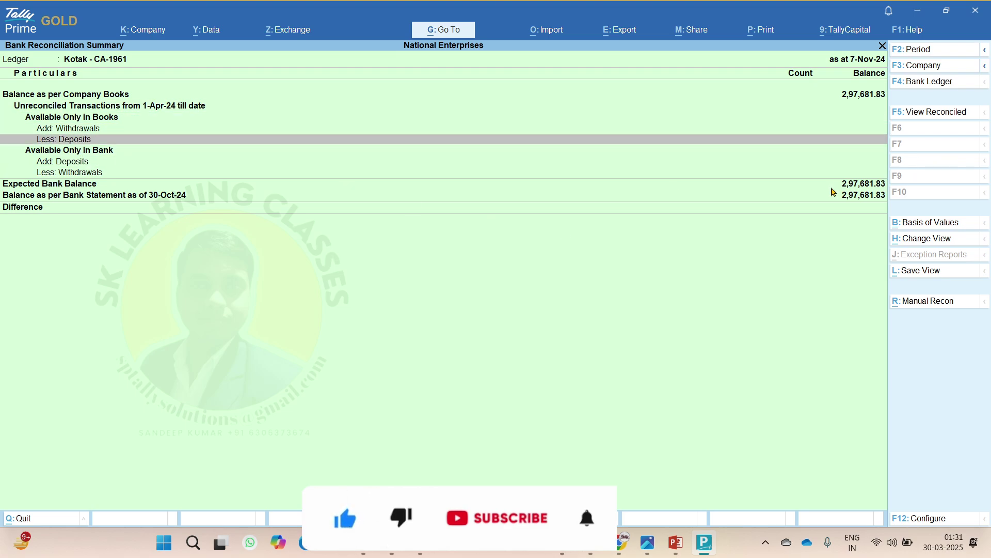
key("Down")
key("Up")
key("Up")
key("Up")
key("Up")
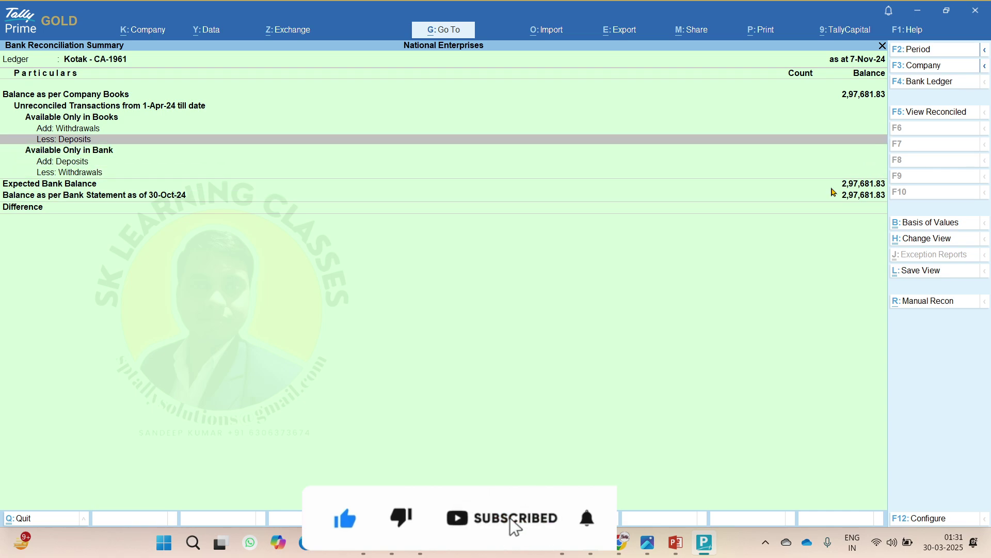
View the Kotak ledger's reconciled transactions and open the October details.
left_click(928, 117)
key("Up")
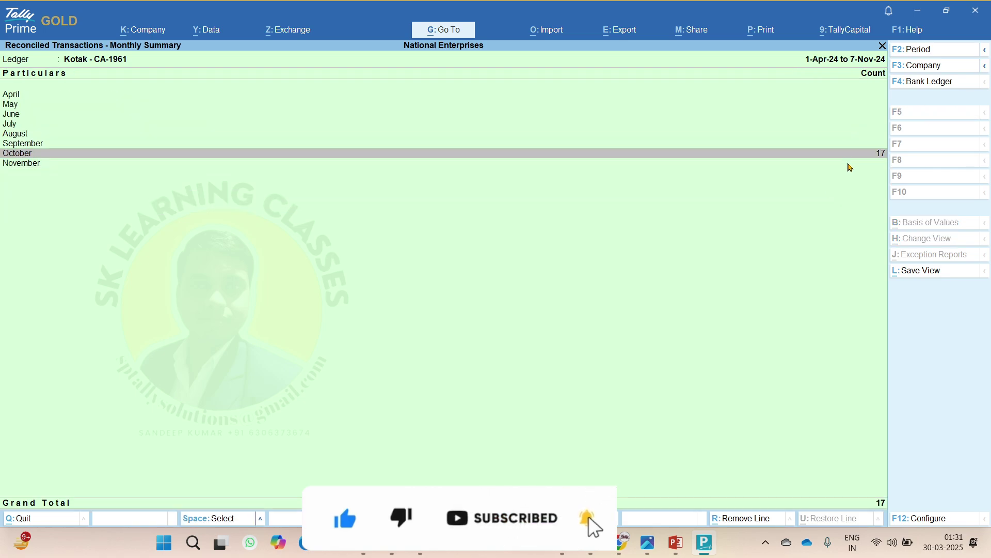
key("Return")
Review the October transactions reconciled via linking, comparing each book entry with its matching bank entry.
key("Down")
key("Down")
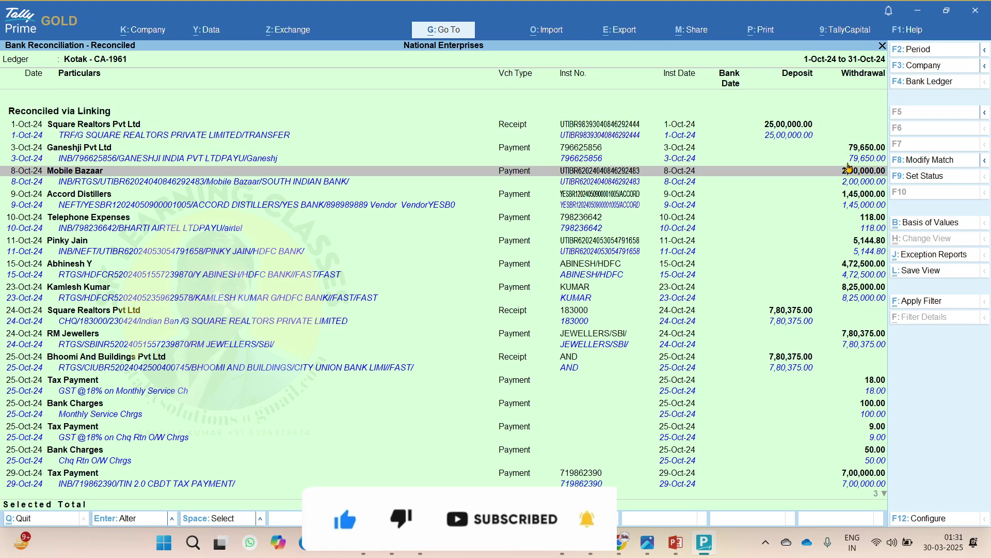
key("Down")
key("Down")
key("Down")
key("Down")
key("Down")
key("Down")
key("Down")
key("Down")
key("Down")
key("Down")
key("Down")
key("Down")
key("Down")
key("Down")
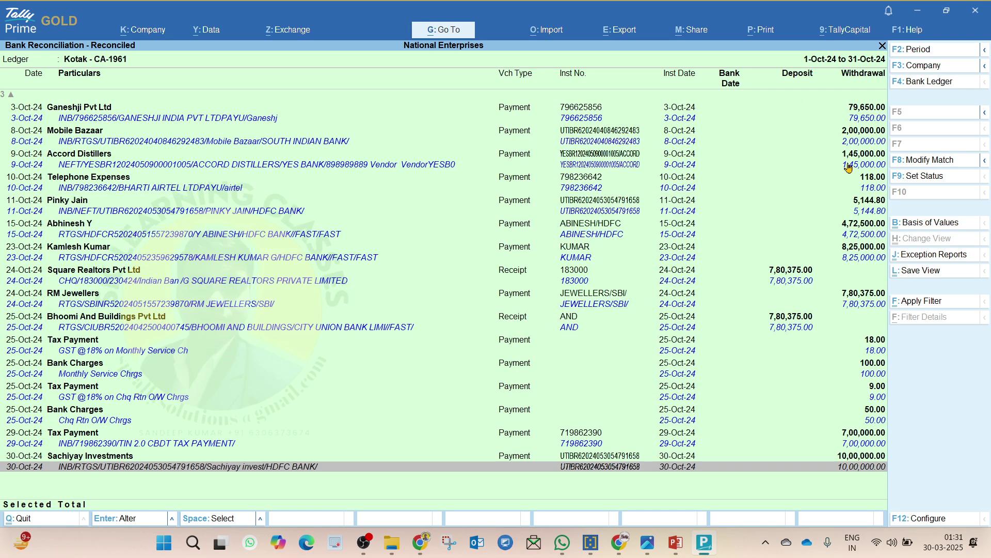
key("Up")
key("Up")
key("Up")
key("Up")
key("Up")
key("Up")
key("Up")
key("Up")
key("Up")
key("Up")
key("Up")
key("Up")
key("Up")
key("Up")
key("Up")
key("Up")
key("Up")
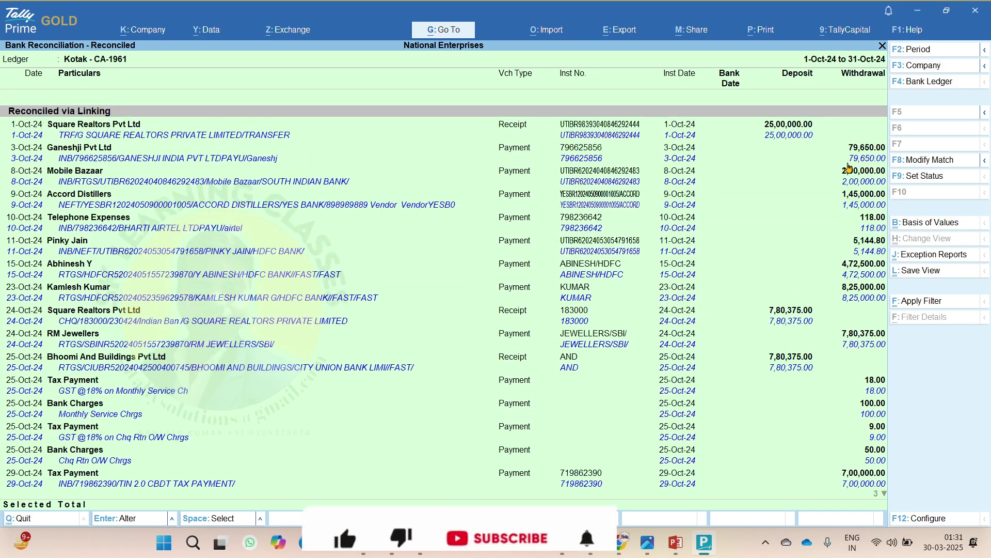
key("Down")
key("Down")
key("Down")
key("Down")
key("Down")
key("Down")
key("Down")
key("Down")
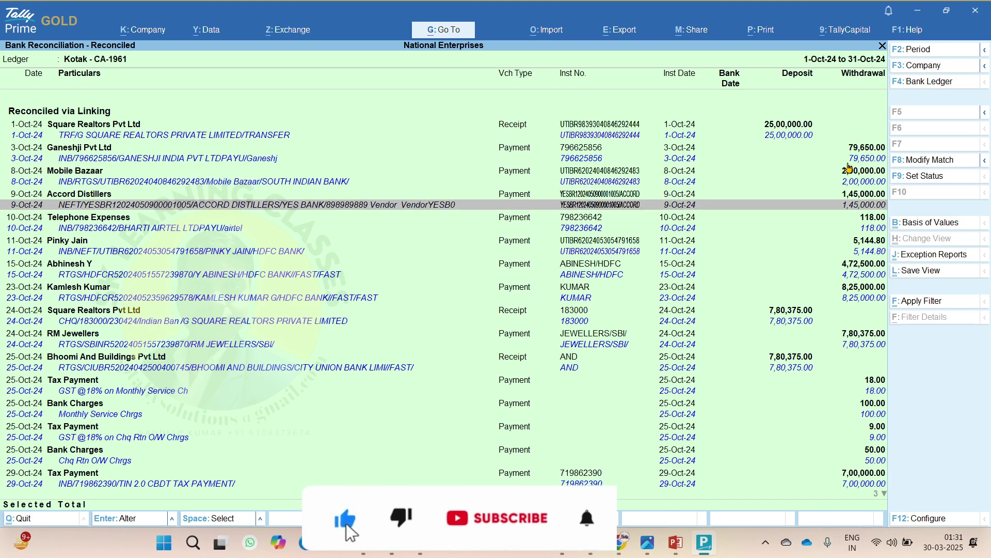
Mark the 15-Oct-24 and 23-Oct-24 payments in the reconciled list, and return to the monthly summary.
key("Down")
key("Down")
key("Down")
key("Down")
key("Down")
key("space")
key("Down")
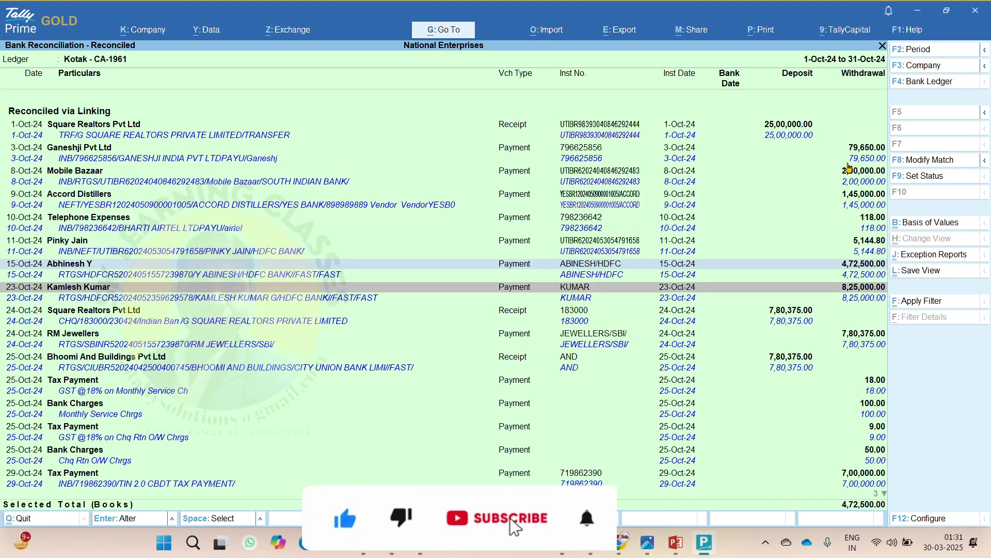
key("space")
key("Down")
key("Down")
key("Down")
key("Down")
key("Down")
key("Down")
key("Down")
key("Down")
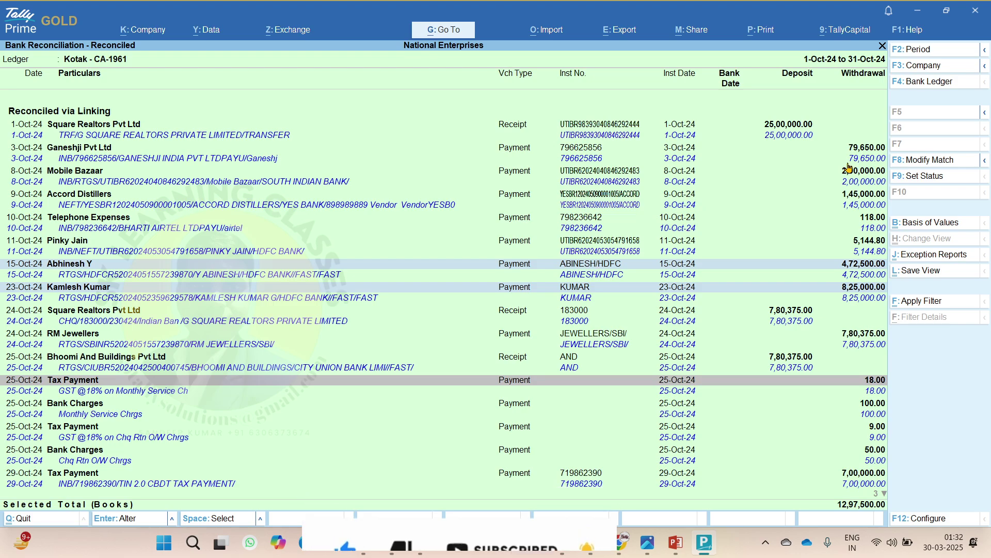
key("Escape")
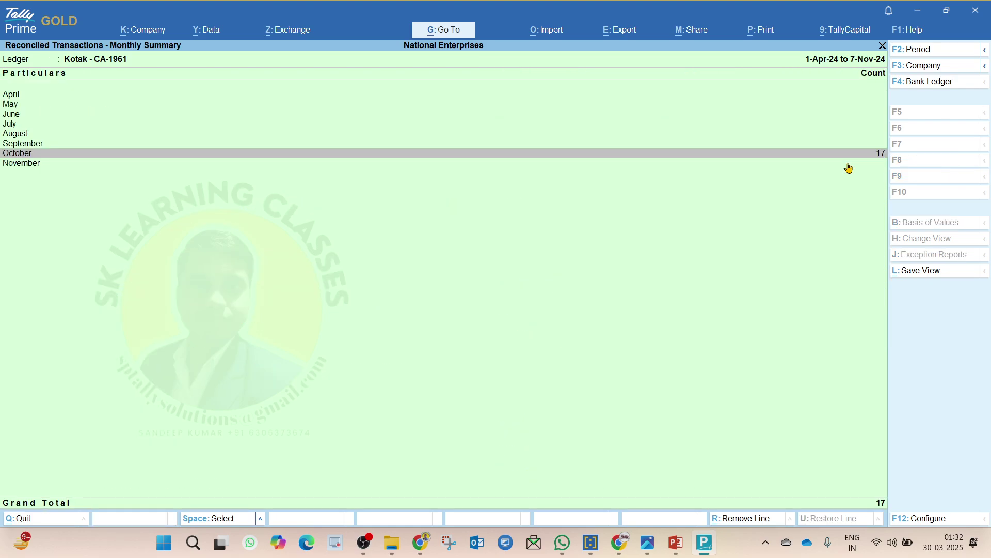
Open the Reset Bank Statement Data form from the company data troubleshooting options.
left_click(913, 32)
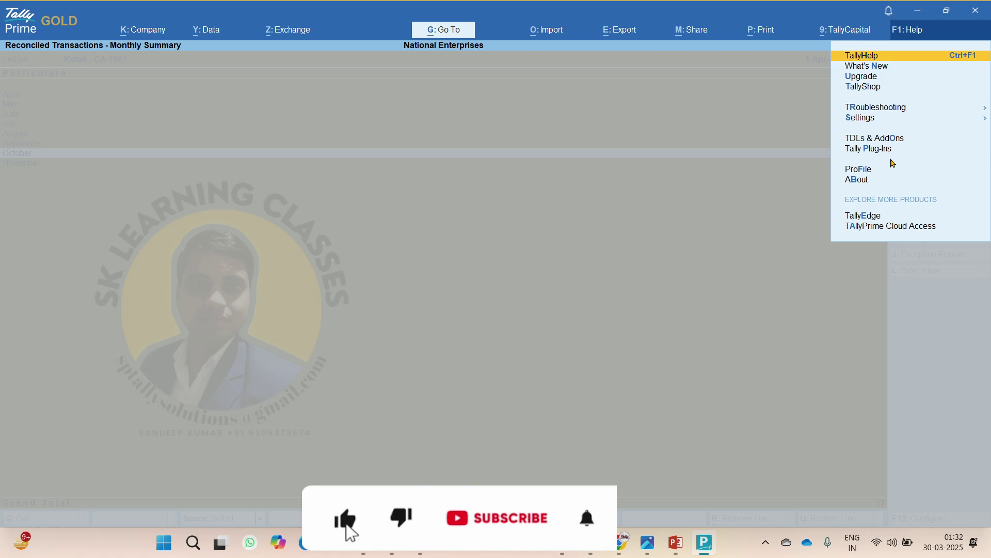
left_click(875, 110)
key("Down")
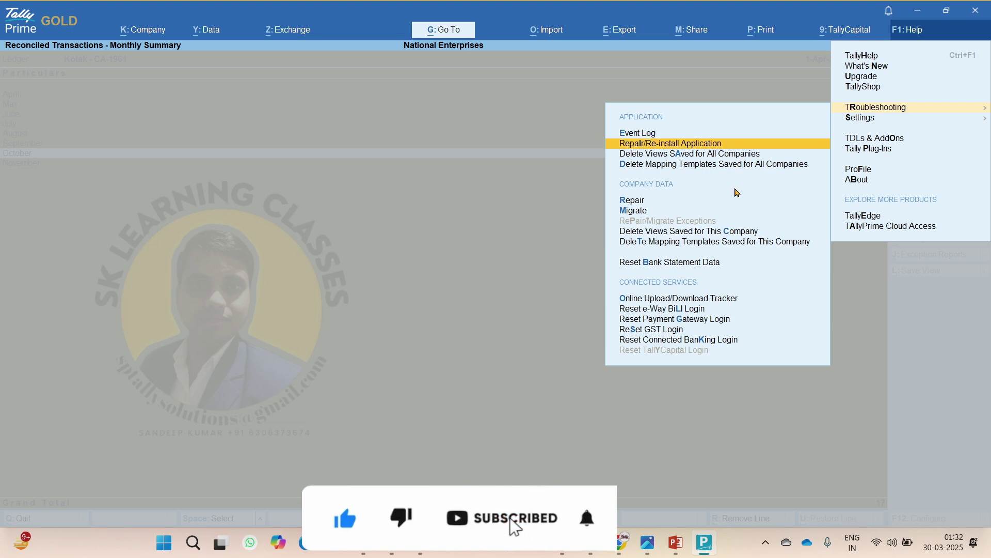
key("Down")
key("Down")
key("Down")
key("Down")
key("Down")
key("Down")
key("Down")
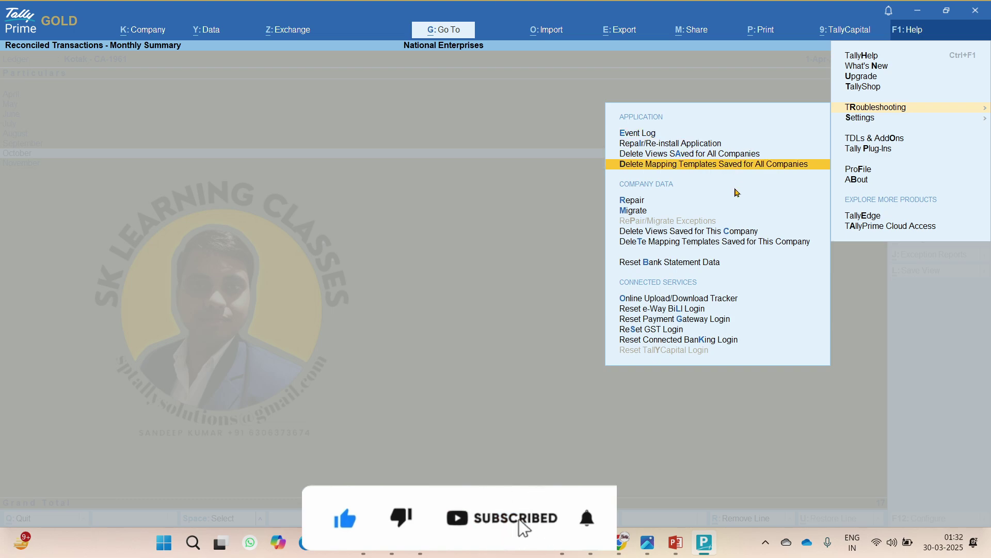
left_click(725, 263)
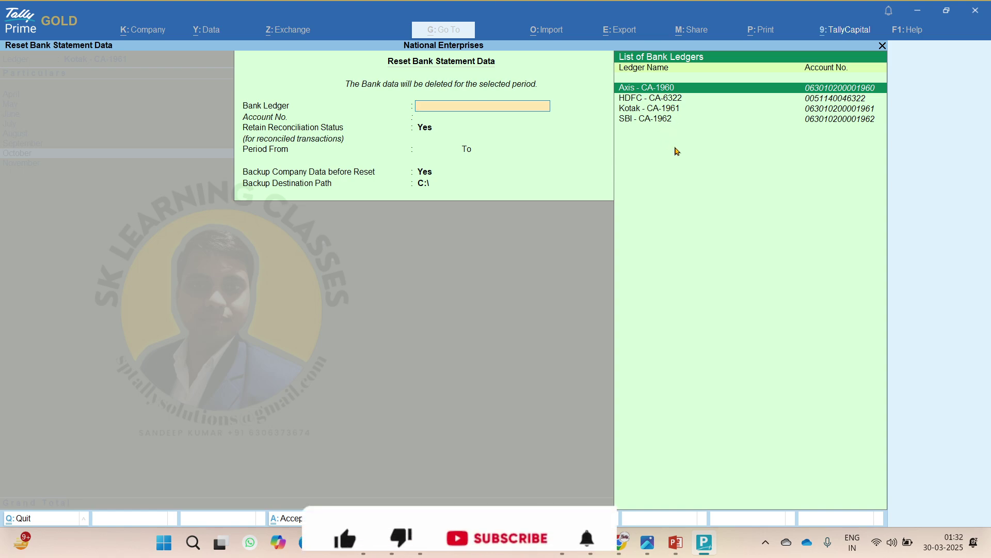
Choose the Kotak bank ledger for the reset, keep Retain Reconciliation Status at Yes, and set the period from 1-Apr-24 to 31-Mar-25.
key("Down")
key("Down")
key("Return")
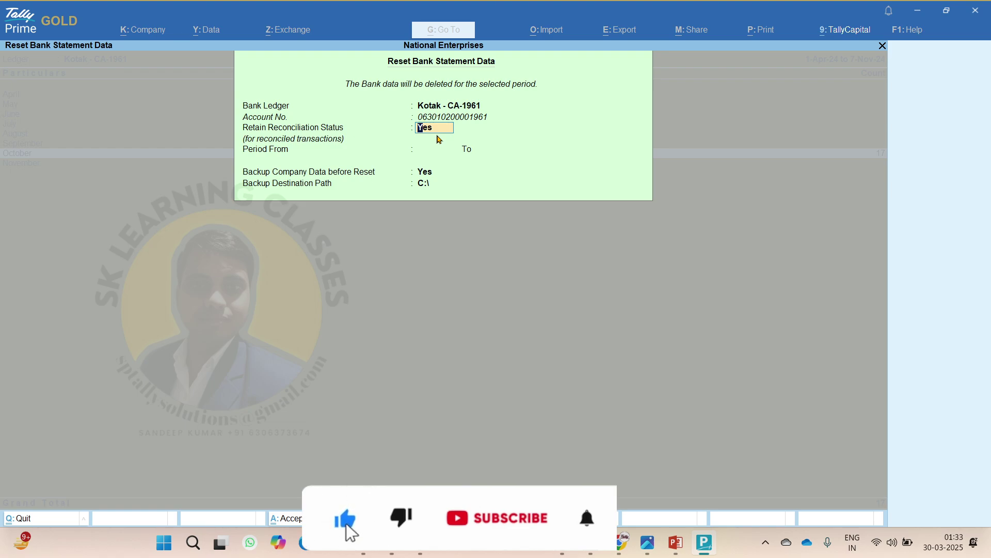
key("Return")
type("1-4")
key("Return")
type("31.3")
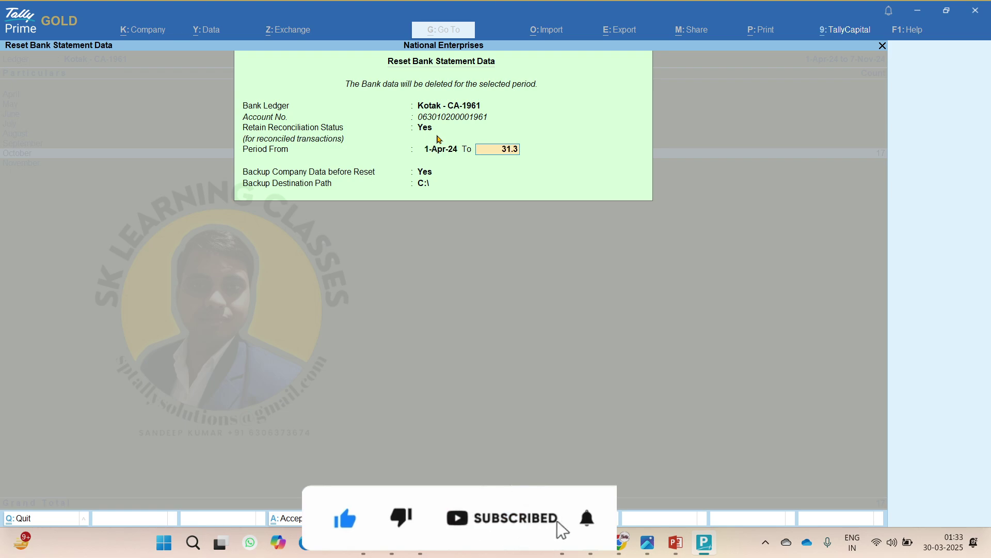
key("Return")
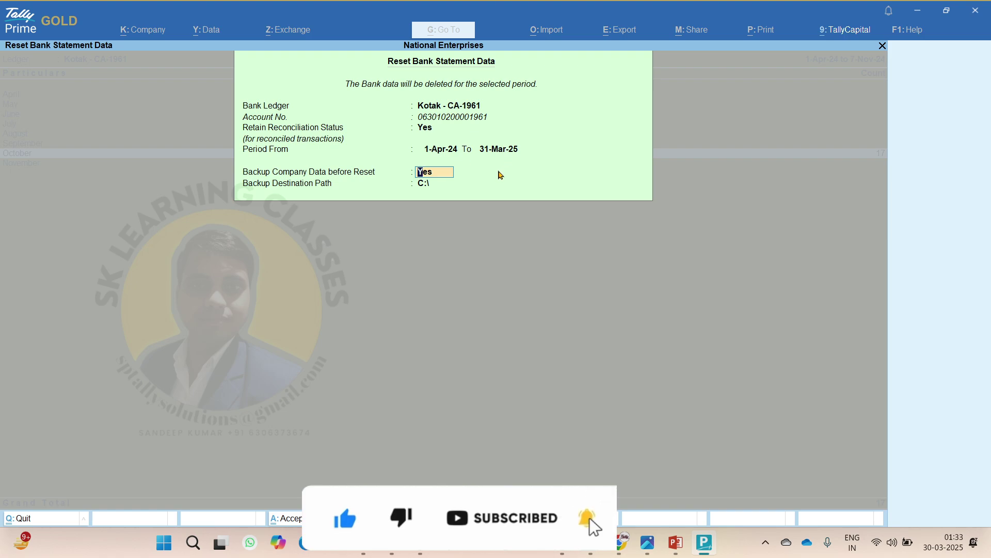
Set Backup Company Data before Reset to No and carry out the bank statement data reset.
key("n")
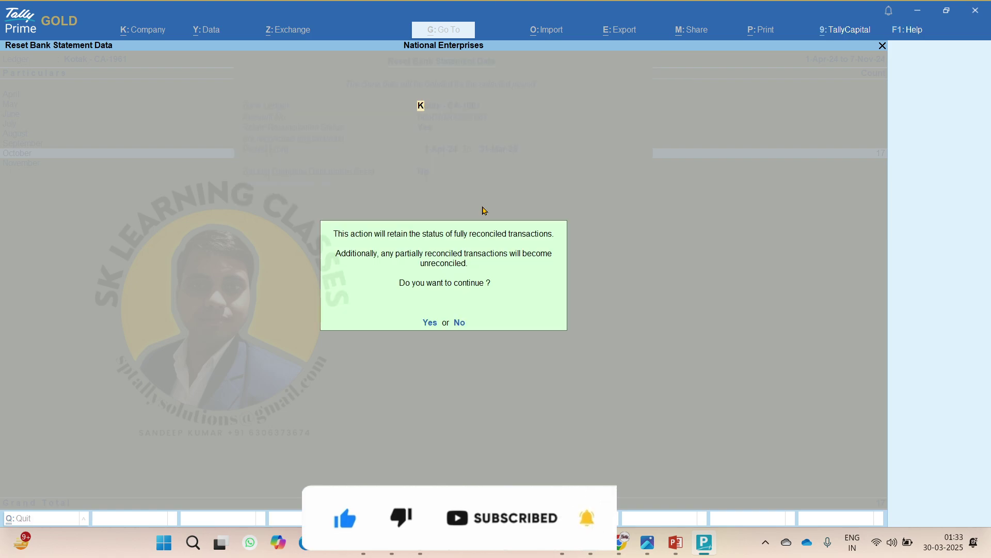
key("n")
key("Return")
key("Return")
key("Return")
key("Return")
key("Return")
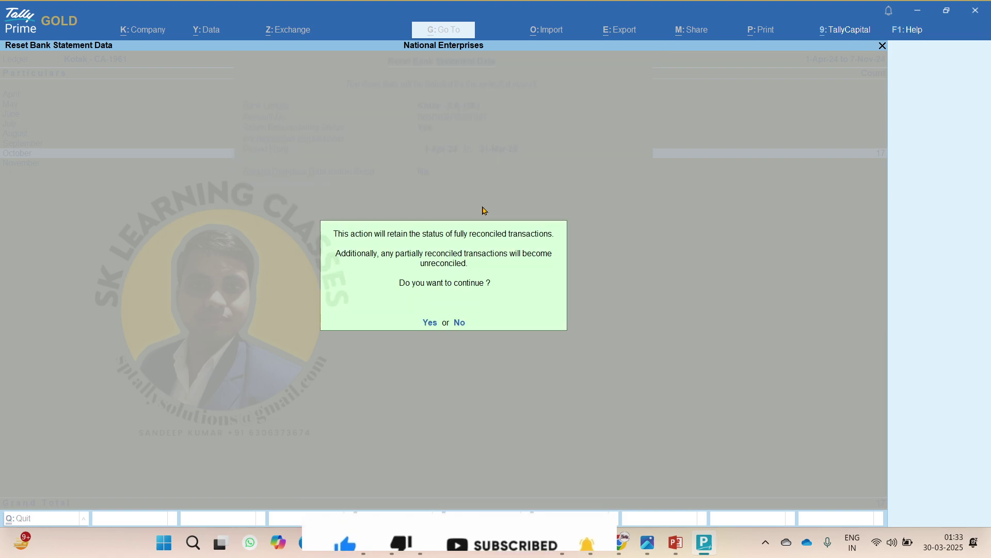
key("y")
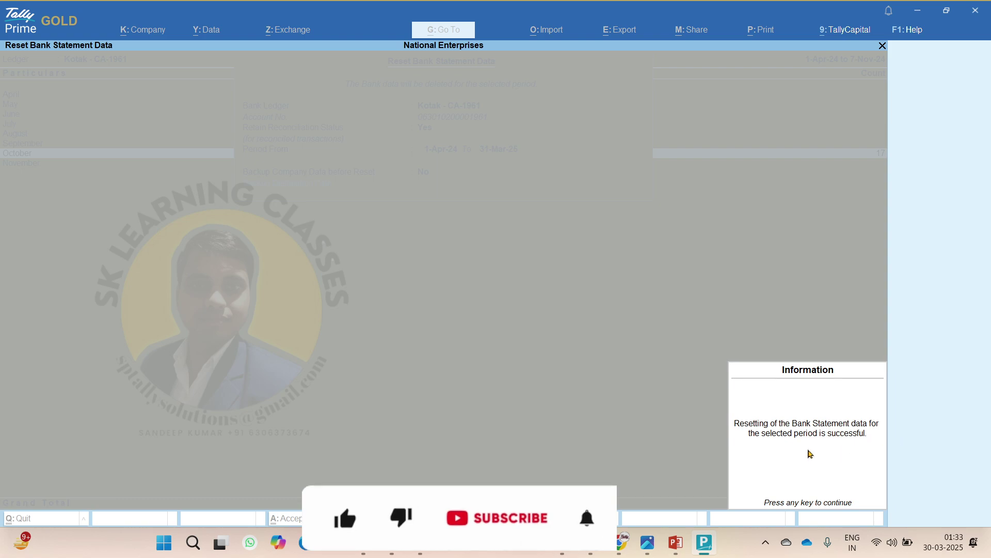
key("Escape")
Return to Banking Activities and reopen the Kotak ledger's Bank Reconciliation Summary to check it following the reset.
key("Escape")
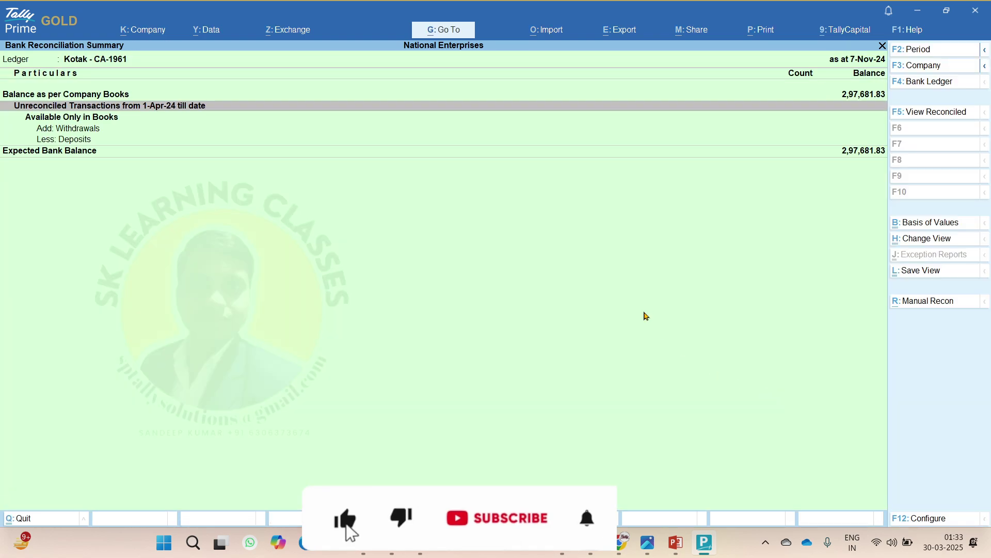
key("Escape")
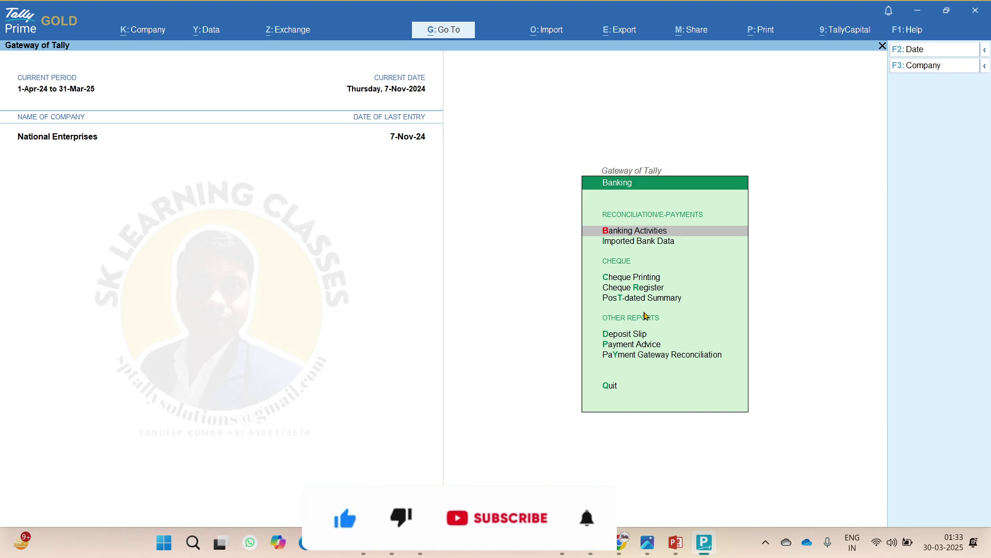
key("Down")
key("Up")
key("Return")
key("Down")
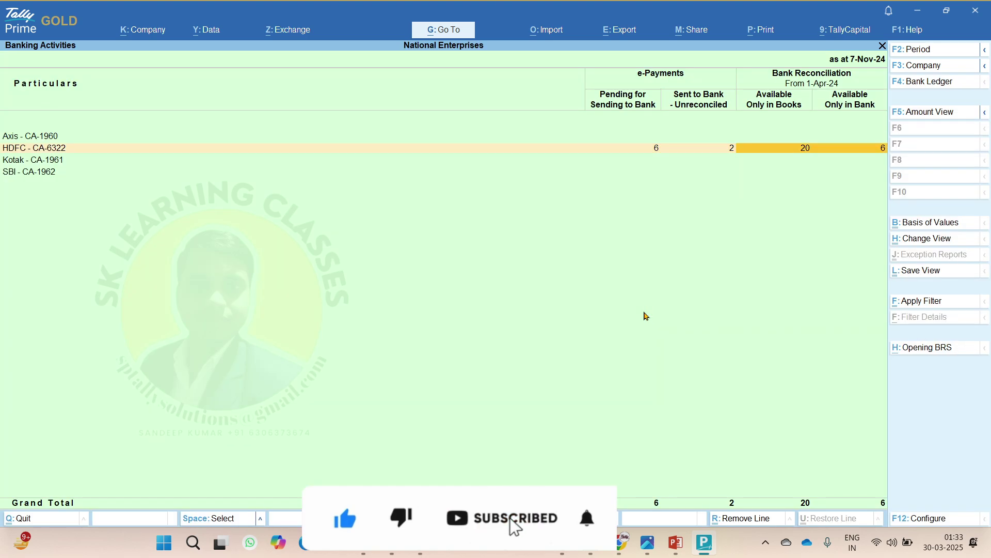
key("Down")
key("Return")
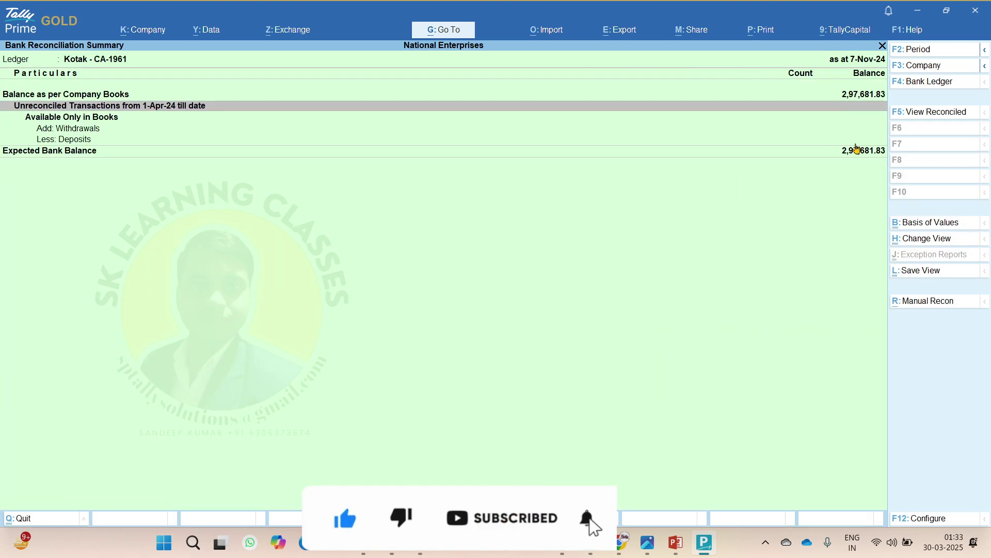
View the Kotak ledger's reconciled transactions and open the October list.
left_click(925, 118)
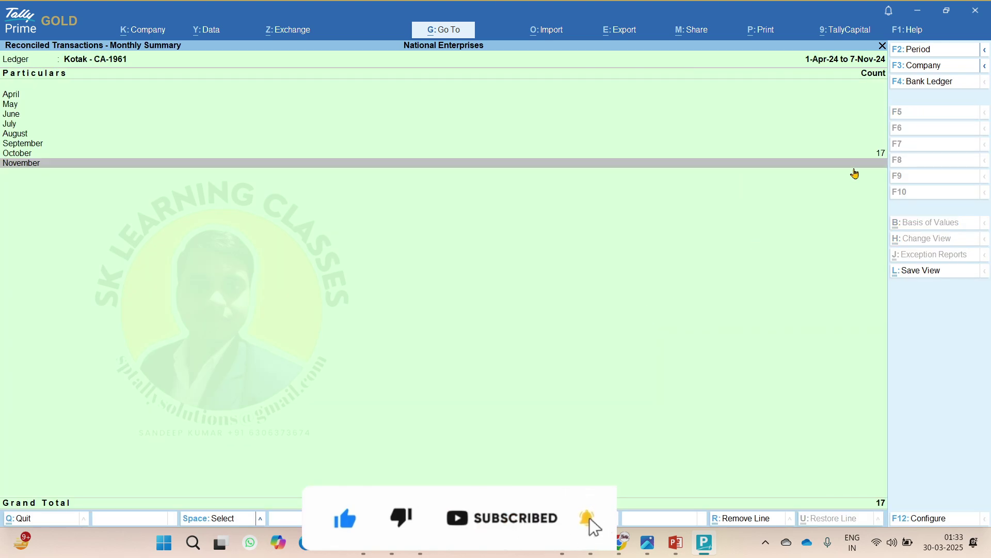
key("Up")
key("Return")
Examine the manually reconciled October entries from first to last, including their bank dates, and toggle the report's detail level.
key("Down")
key("Down")
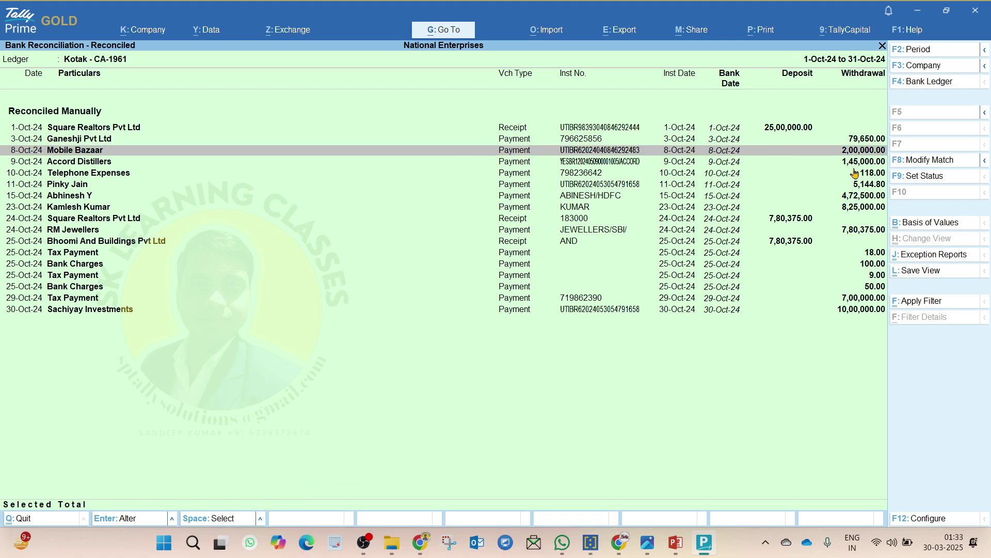
key("Up")
key("Up")
key("Up")
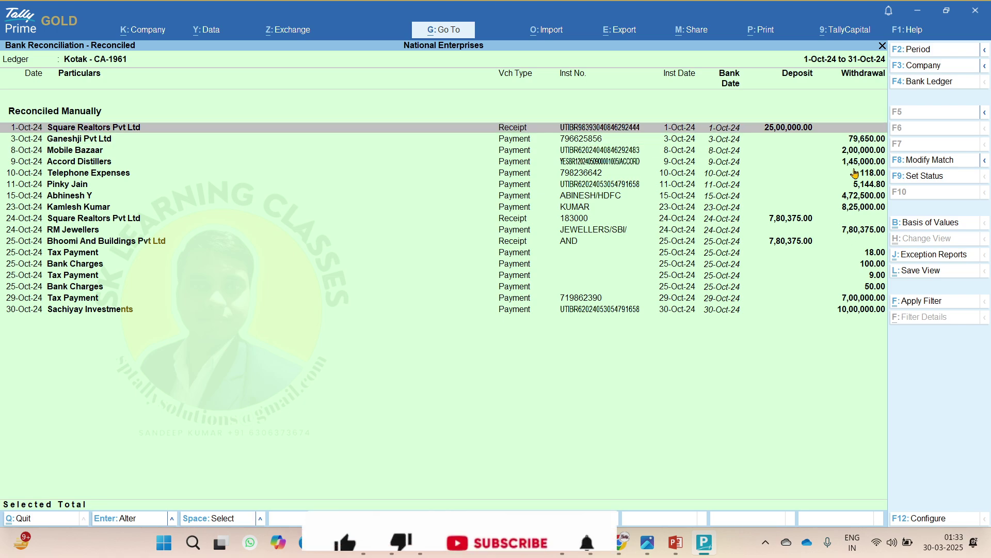
key("Down")
key("Down")
key("Down")
key("Down")
key("Down")
key("Down")
key("Down")
key("Down")
key("Down")
key("Down")
key("Down")
key("Down")
key("Down")
key("Down")
key("Down")
key("Down")
key("Down")
key("alt+F5")
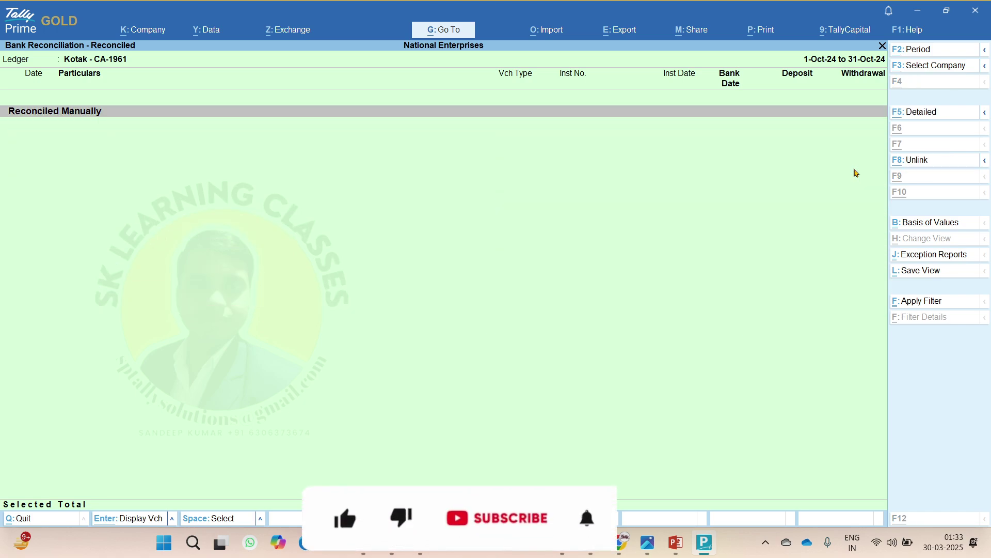
key("alt+F5")
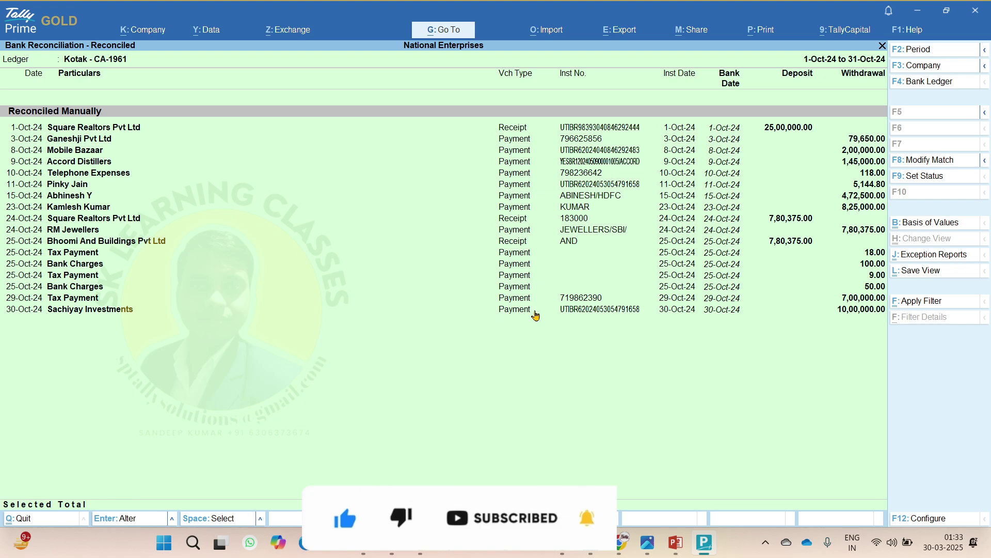
Switch to PowerPoint and review the slides on resetting bank reconciliation data and handling duplicate records, through to the Summary of Imported Statement slide.
left_click(683, 547)
key("Up")
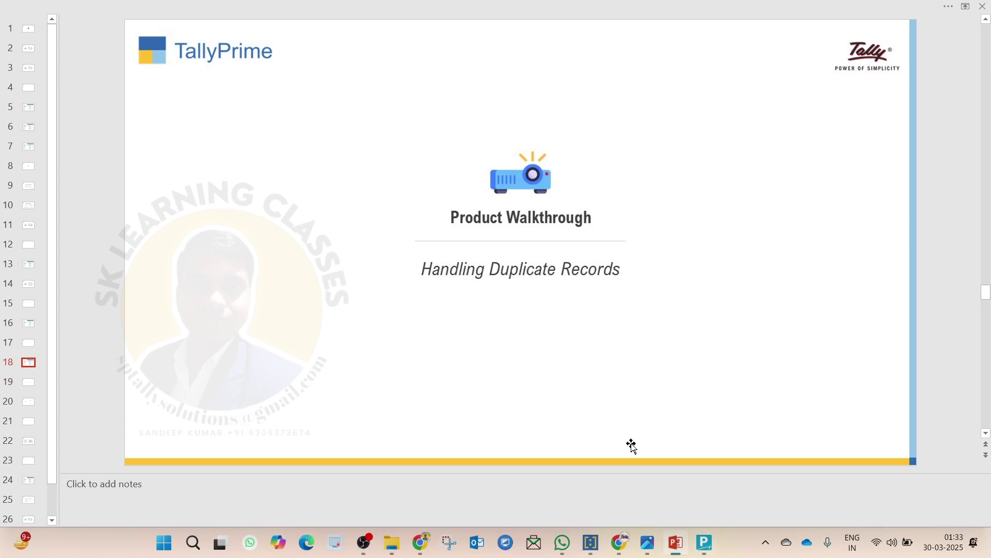
key("Up")
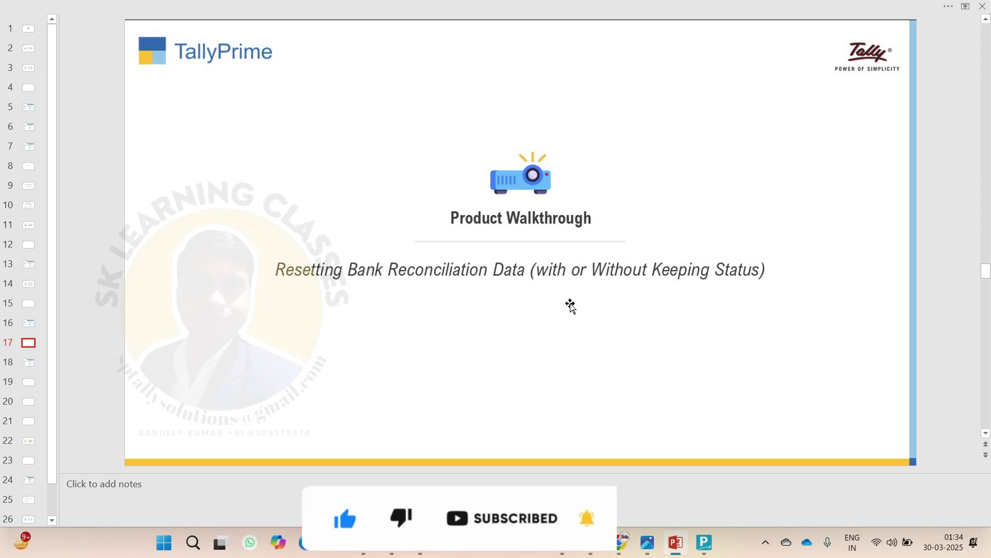
key("Page_Down")
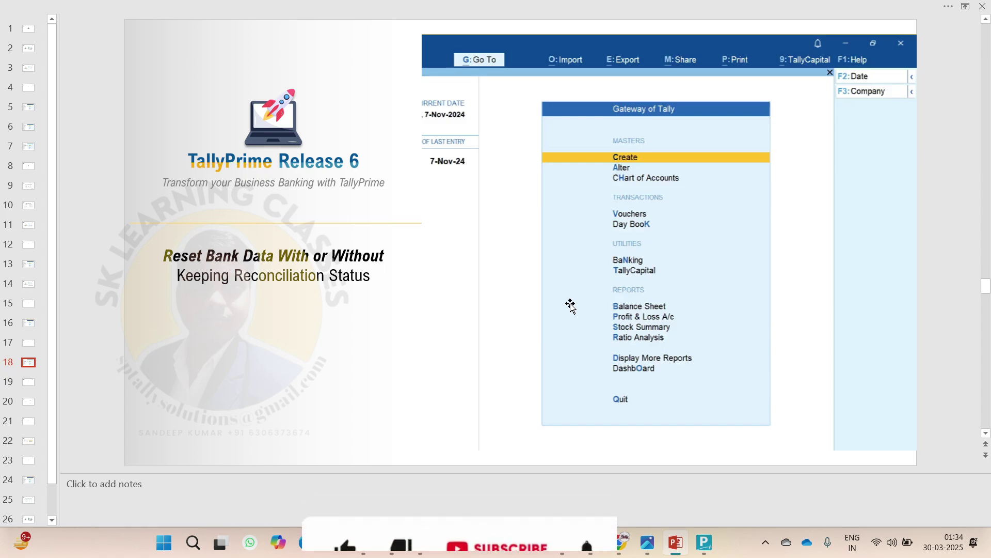
key("Page_Down")
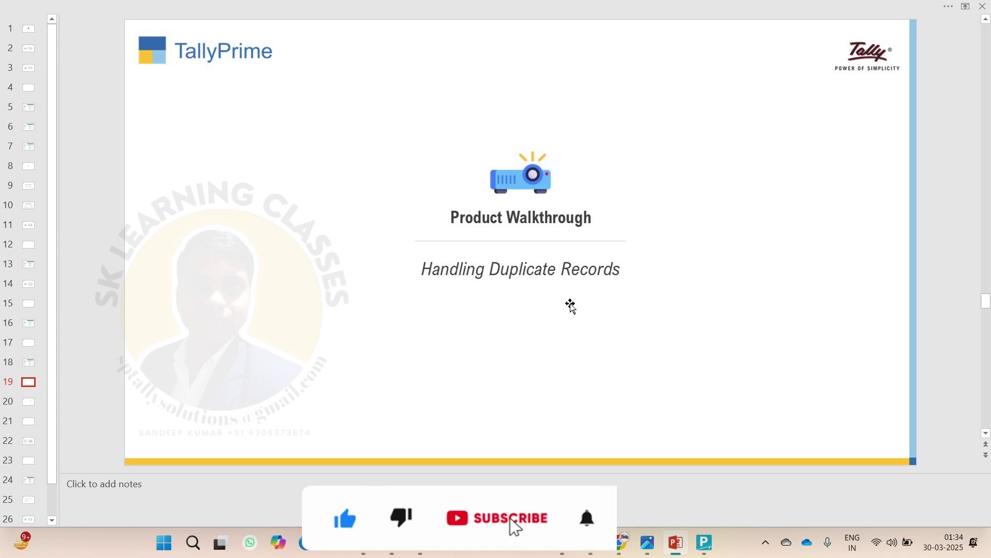
key("Page_Down")
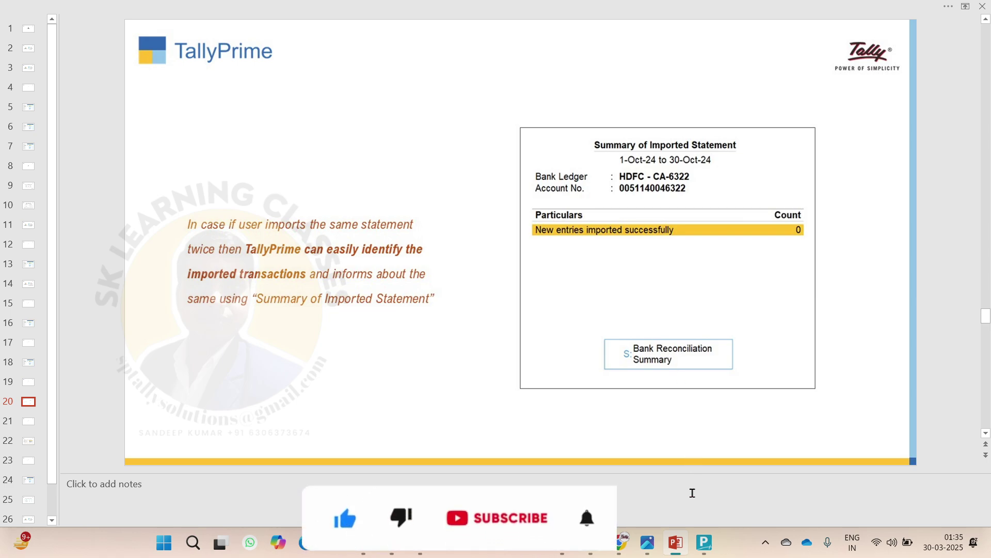
Switch back to TallyPrime and close the Kotak reports to return to the Gateway of Tally.
left_click(705, 542)
key("Escape")
key("Escape")
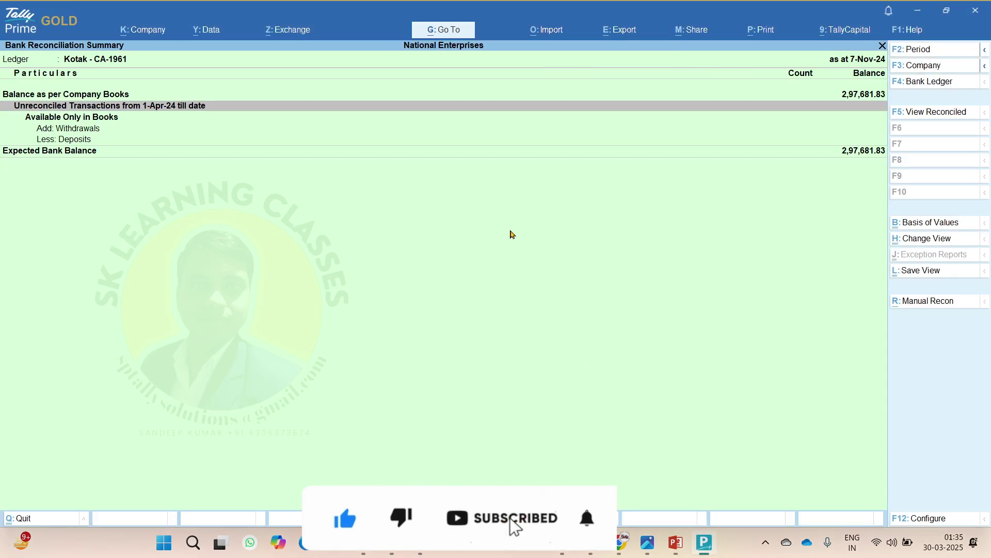
key("Escape")
key("Escape")
key("Escape")
key("Escape")
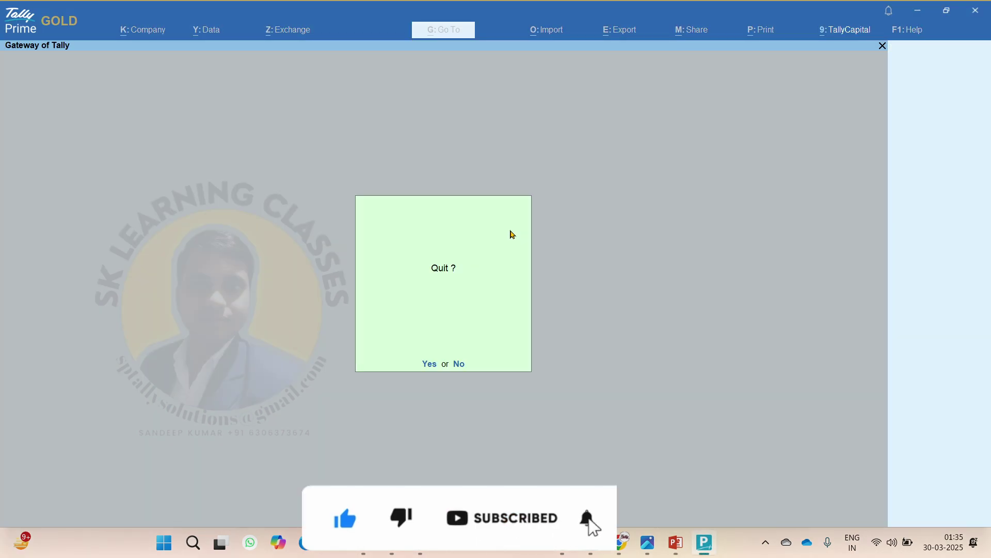
key("Escape")
Open Banking Activities from the Banking utilities.
key("Down")
key("Down")
key("Down")
key("Down")
key("Down")
key("Down")
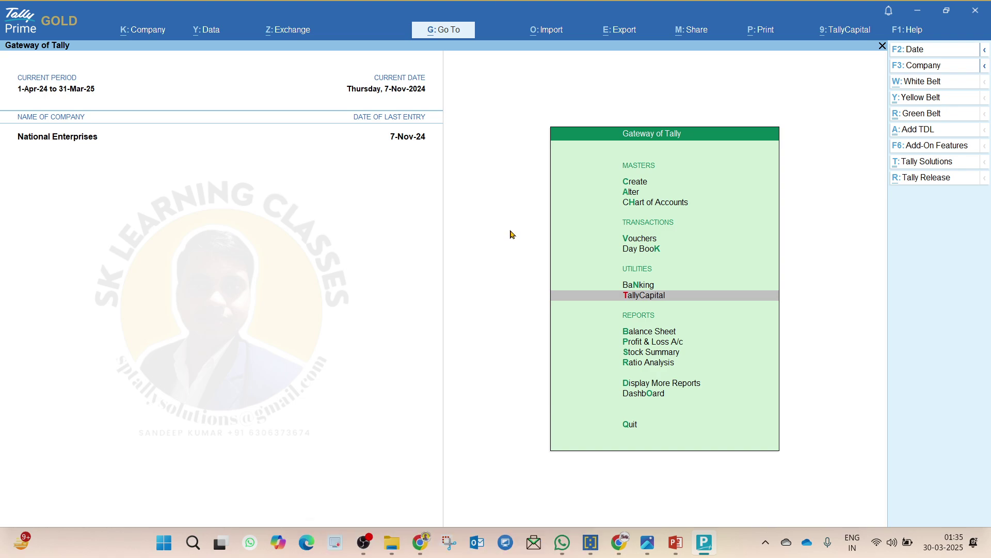
key("Return")
key("Escape")
key("Up")
key("Return")
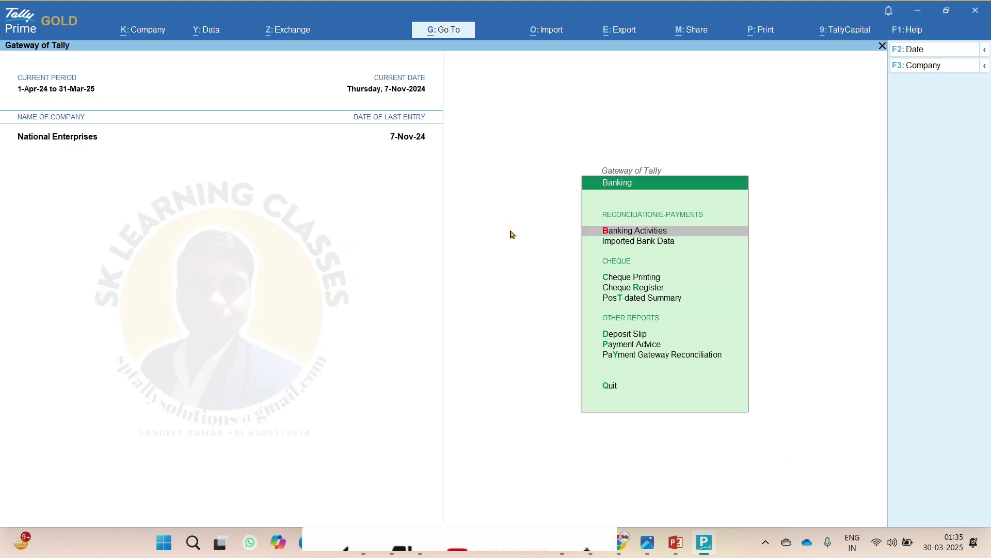
key("Down")
key("Up")
key("Return")
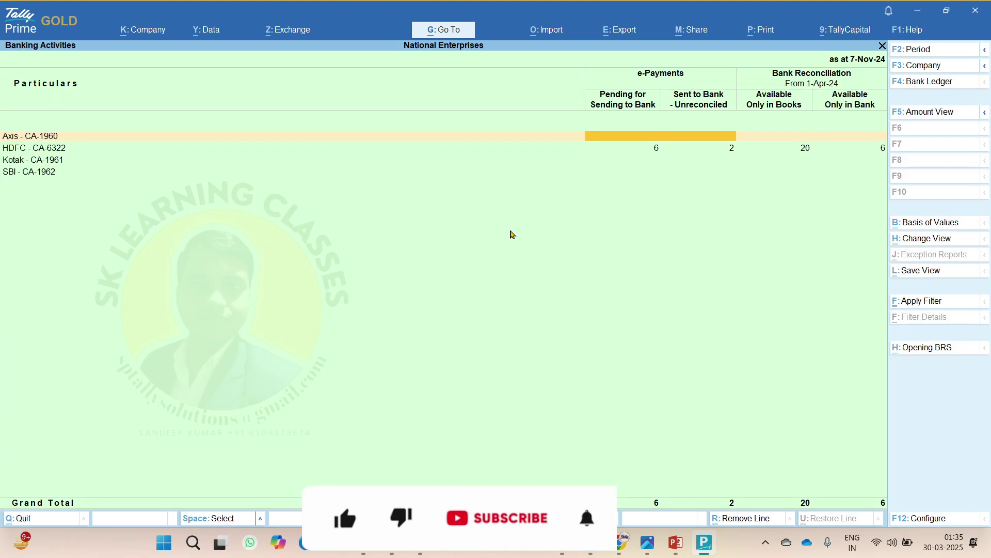
Open the HDFC ledger's Bank Reconciliation Summary and display its reconciled transactions for October.
key("Down")
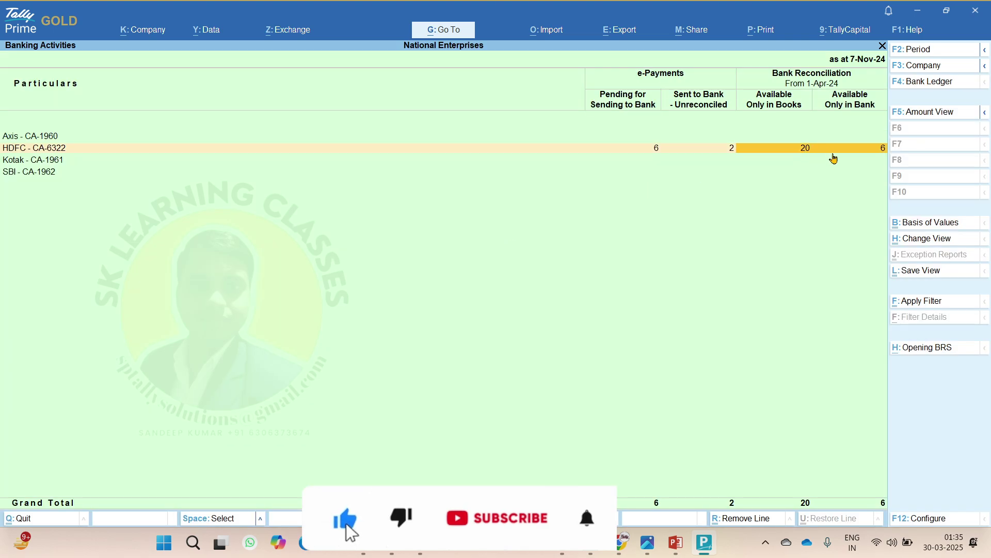
left_click(832, 151)
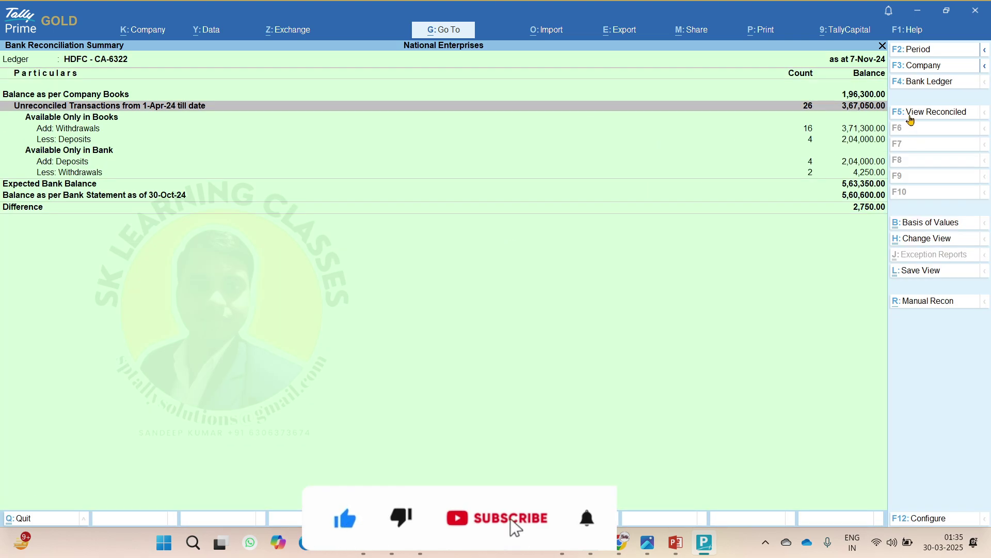
left_click(911, 112)
key("Up")
key("Return")
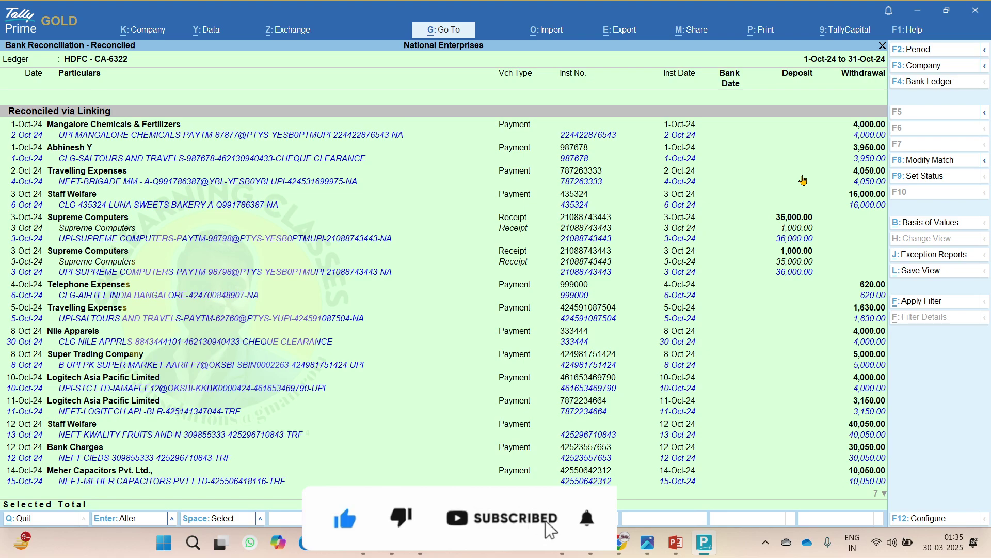
Examine the HDFC entries reconciled via linking, marking the book entries from Mangalore Chemicals & Fertilizers down to Supreme Computers.
key("Down")
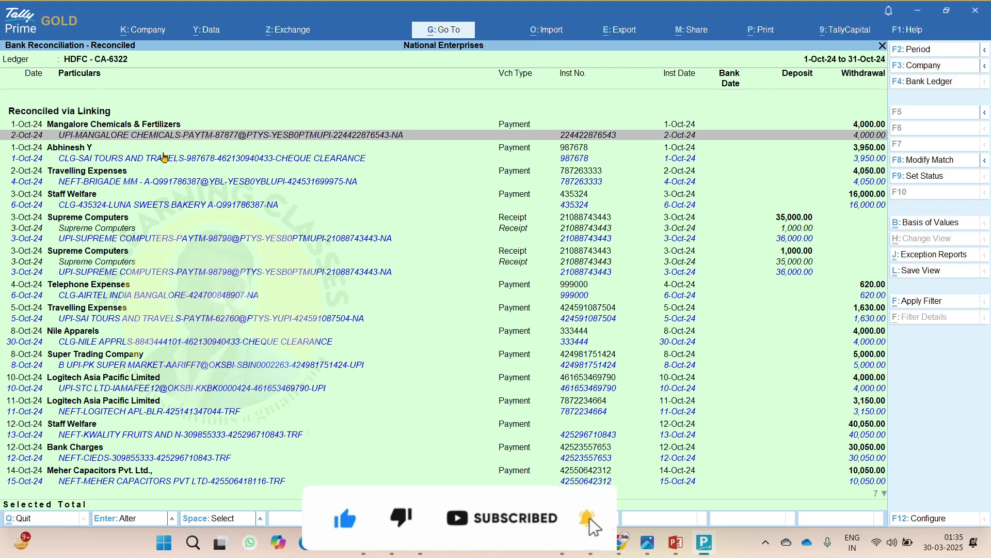
key("shift+Down")
key("shift+Down")
key("shift+Down")
key("shift+Down")
key("shift+Down")
key("shift+Down")
key("shift+Down")
key("shift+Down")
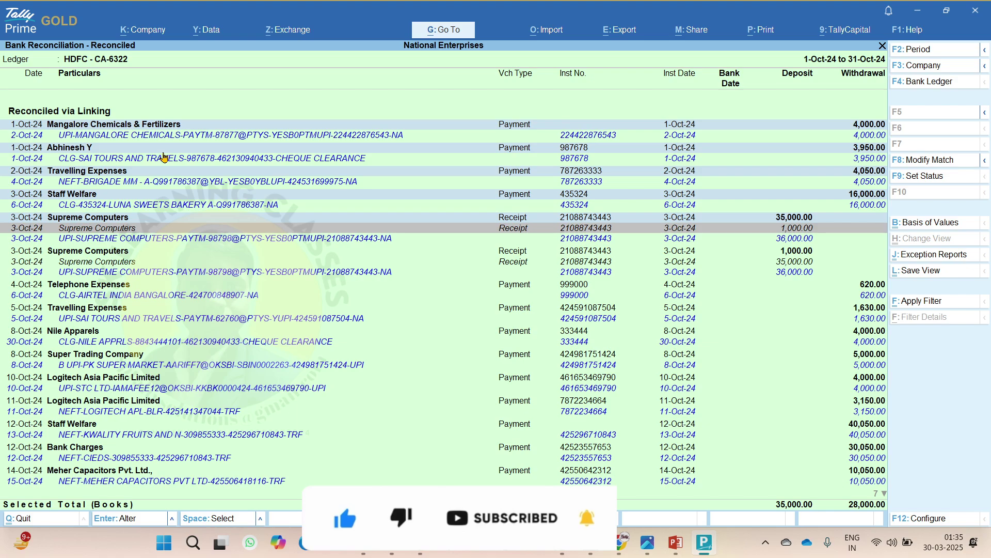
left_click(562, 32)
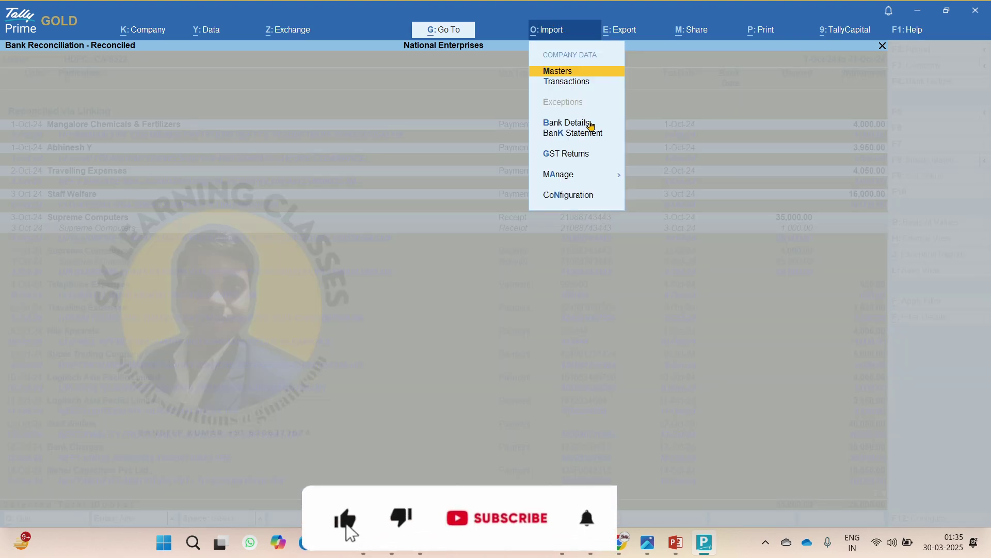
left_click(600, 136)
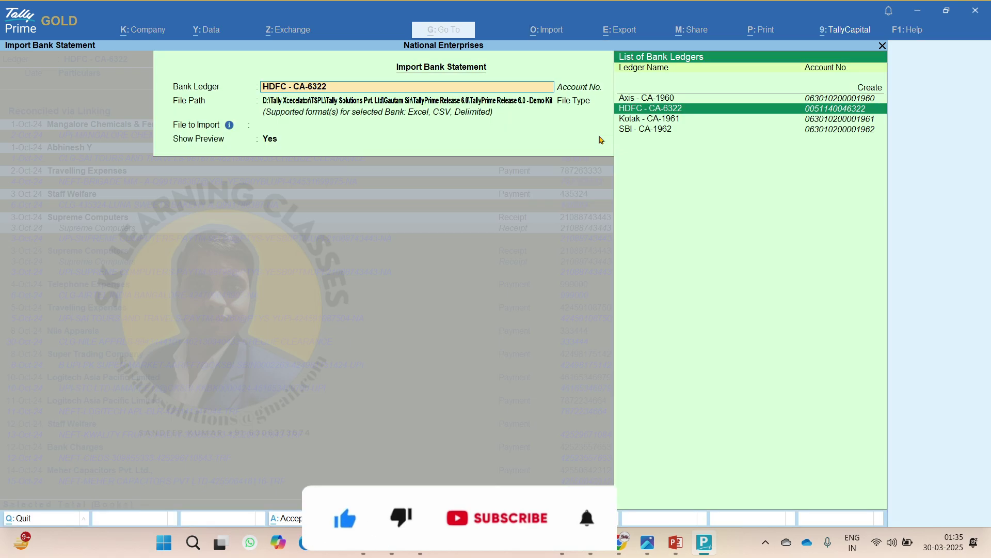
key("Return")
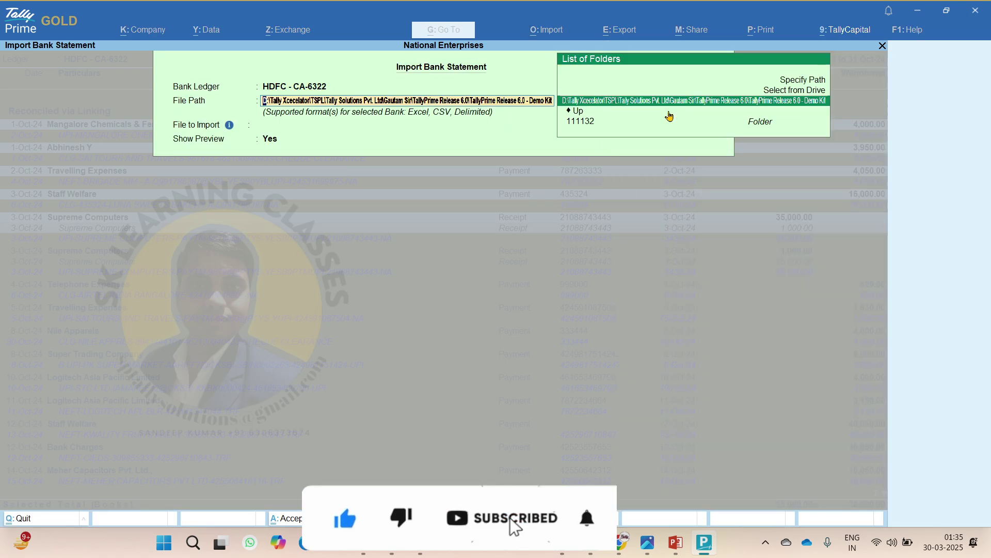
key("Return")
key("Return")
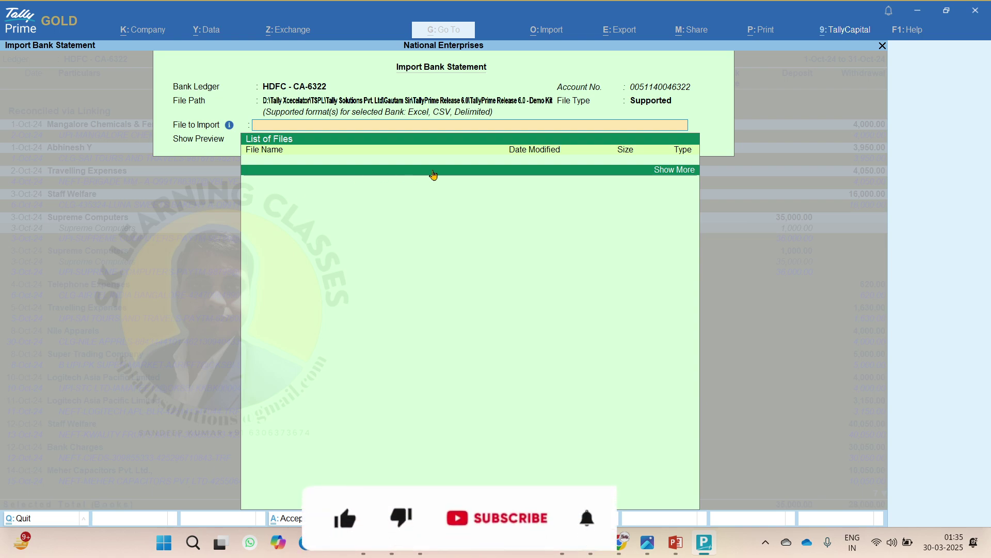
left_click(645, 175)
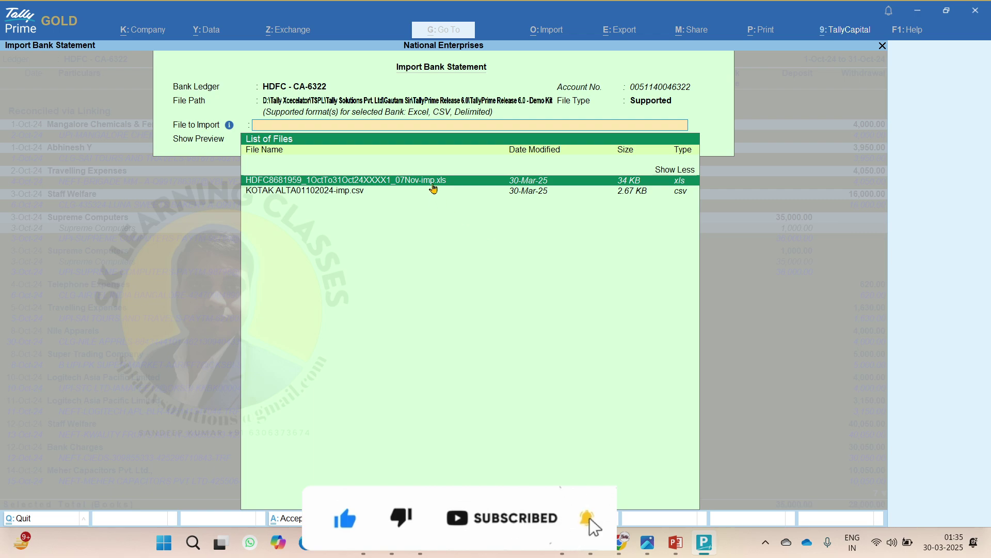
left_click(434, 189)
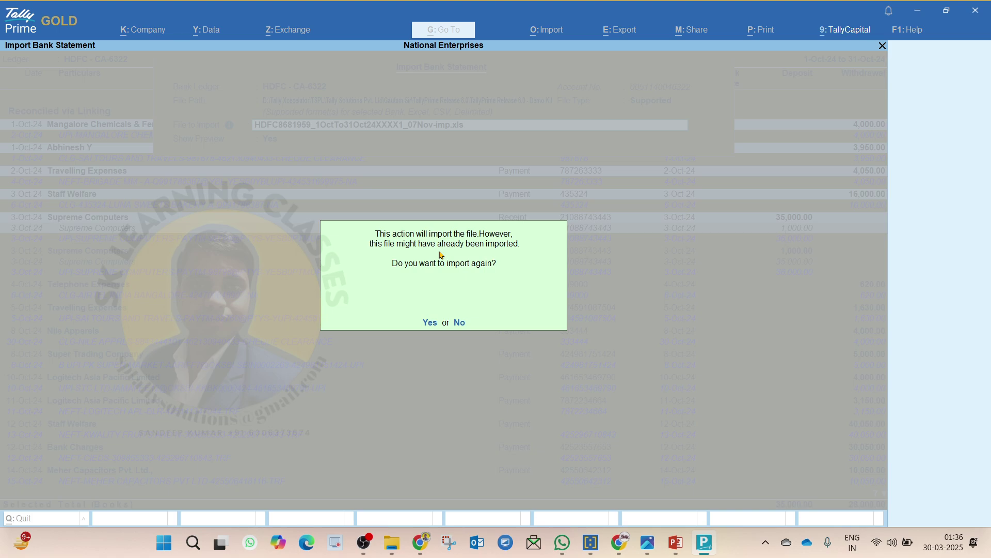
left_click(436, 326)
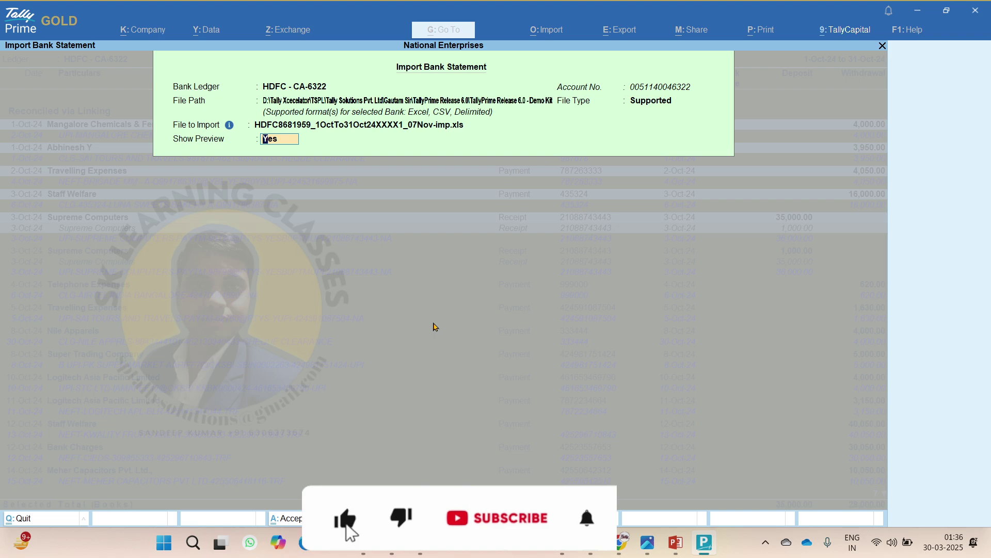
Keep Show Preview at Yes, import the previewed HDFC statement and close the Summary of Imported Statement.
key("Return")
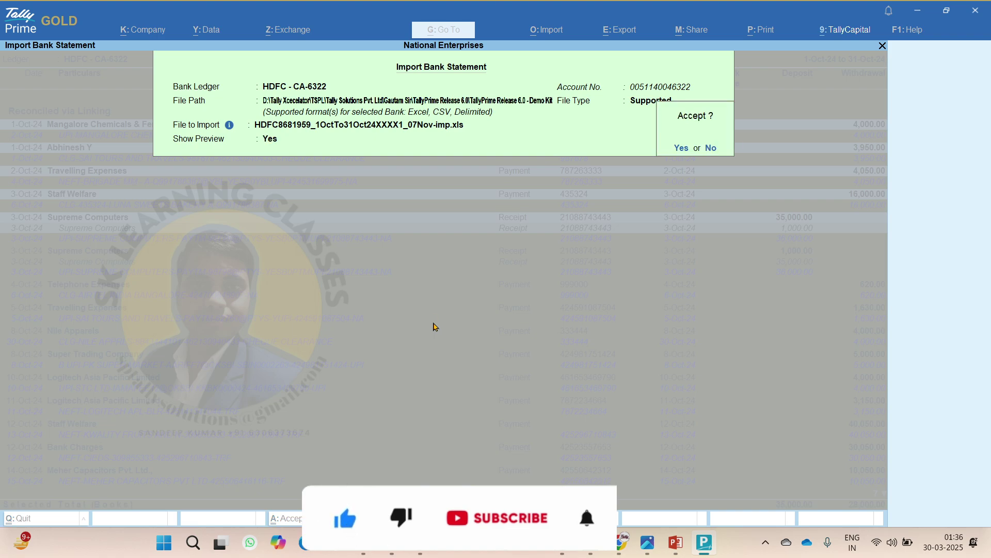
key("Return")
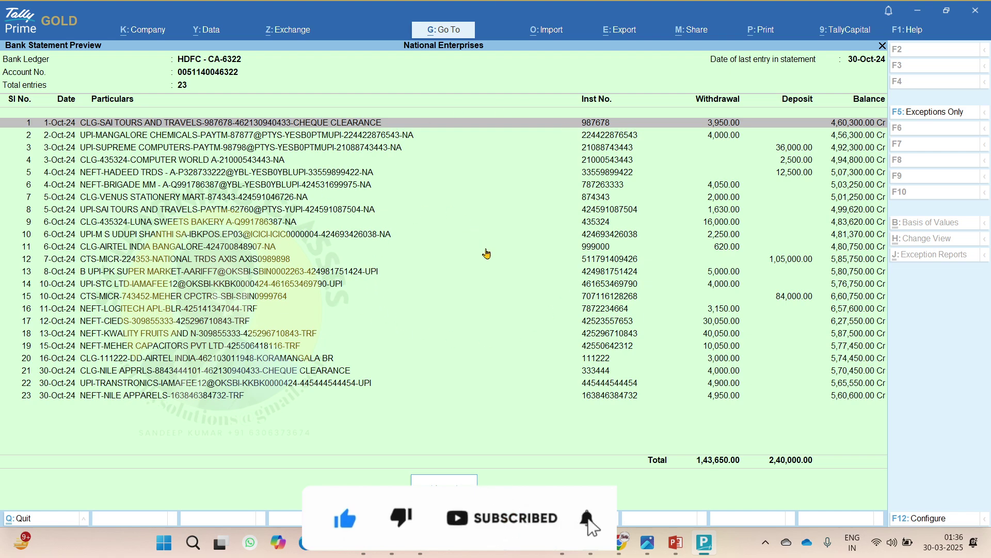
left_click(447, 491)
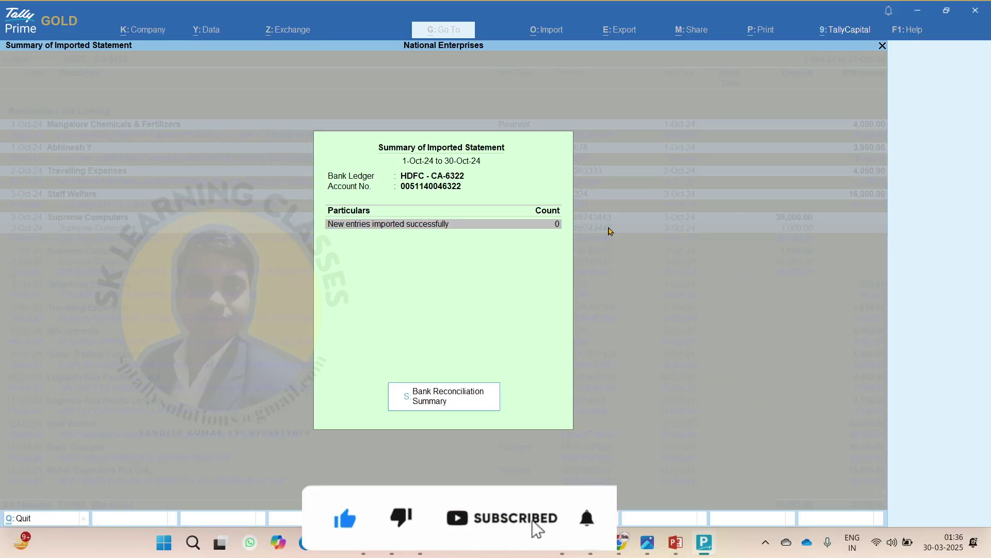
key("Escape")
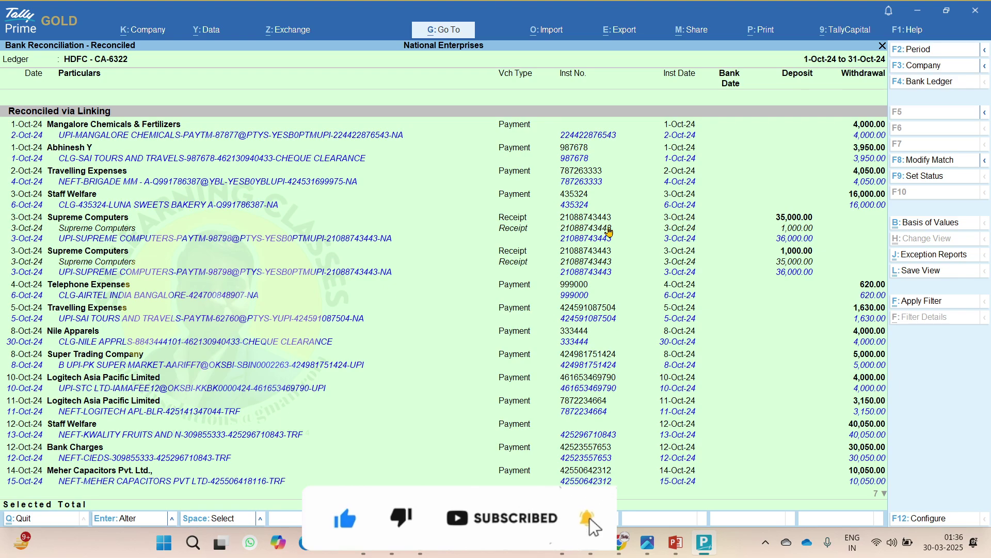
left_click(916, 32)
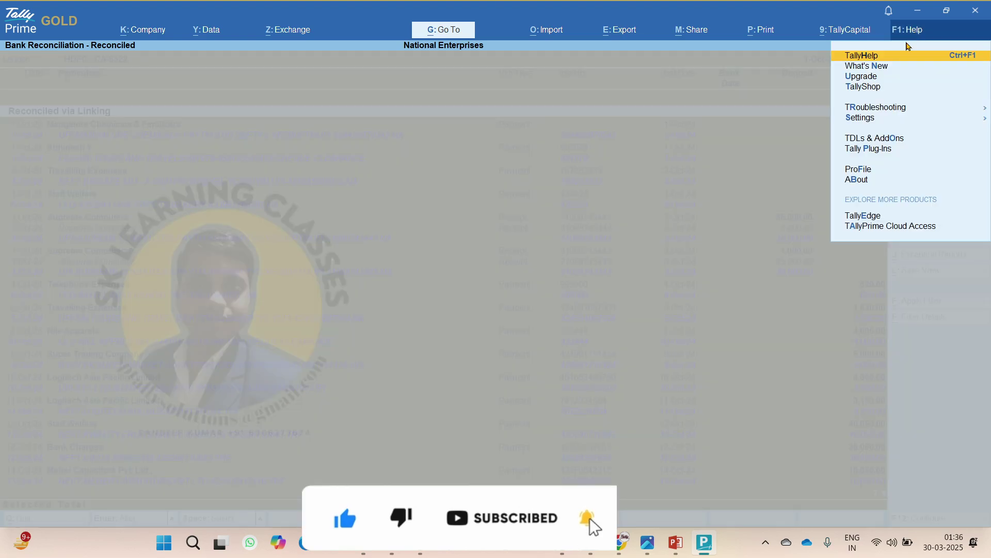
left_click(878, 111)
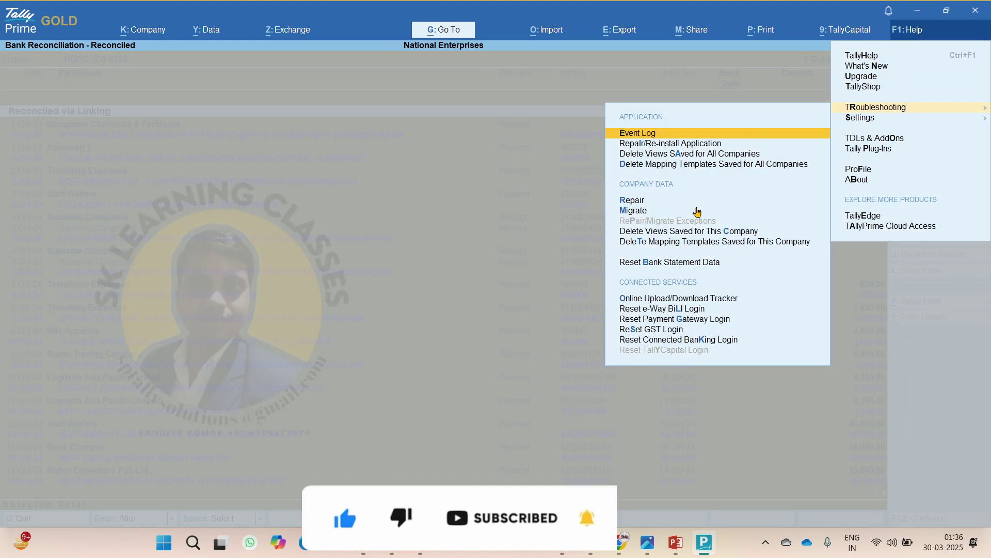
left_click(708, 260)
key("Down")
key("Return")
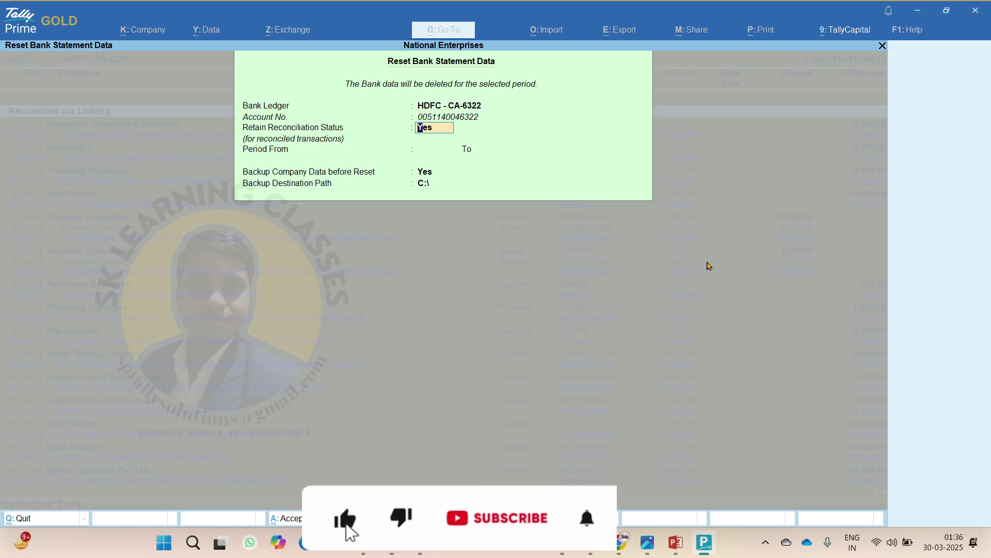
key("Escape")
key("Escape")
key("Escape")
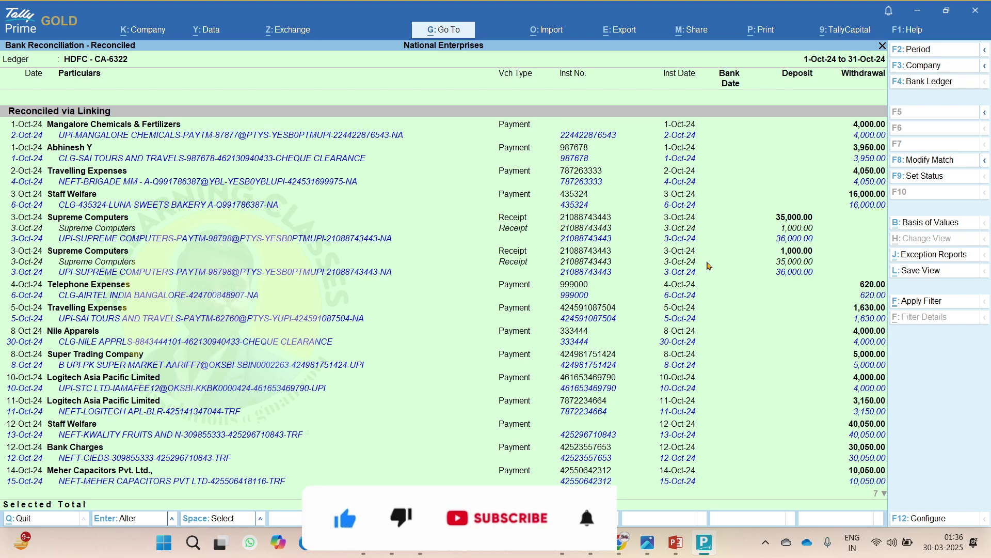
Close the reconciled transactions report, switch to PowerPoint and review the slide on importing the same statement twice, moving on to the Product Walkthrough slide.
key("Escape")
key("Escape")
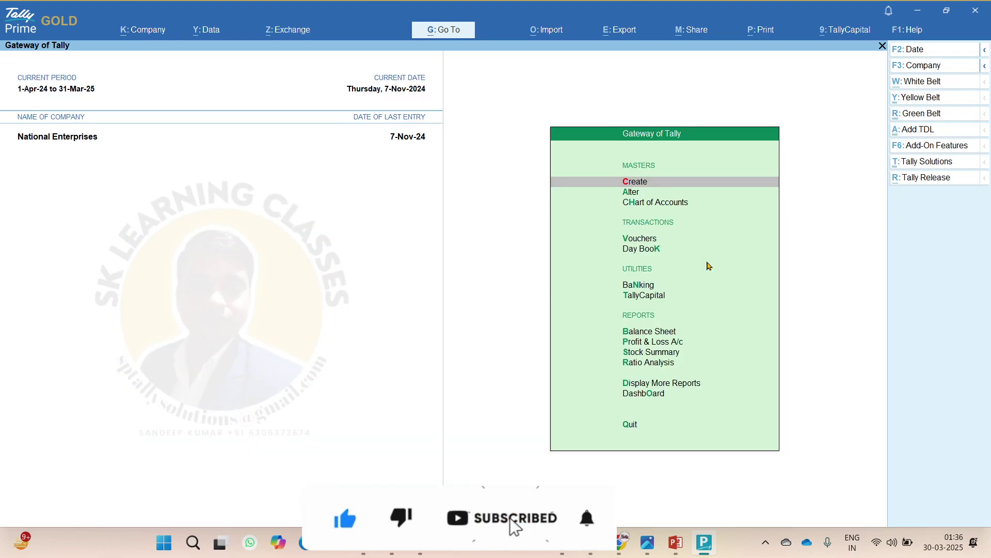
left_click(676, 542)
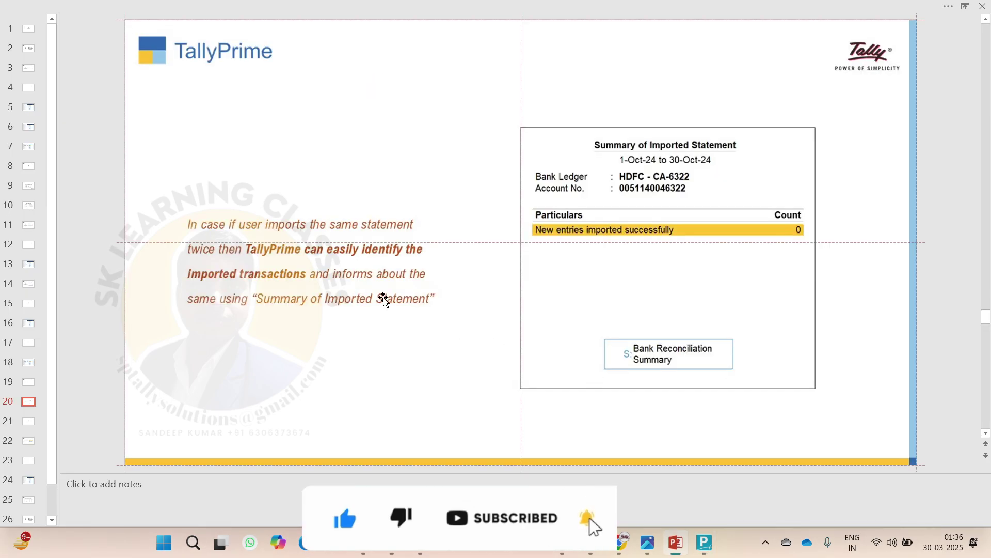
left_click(384, 299)
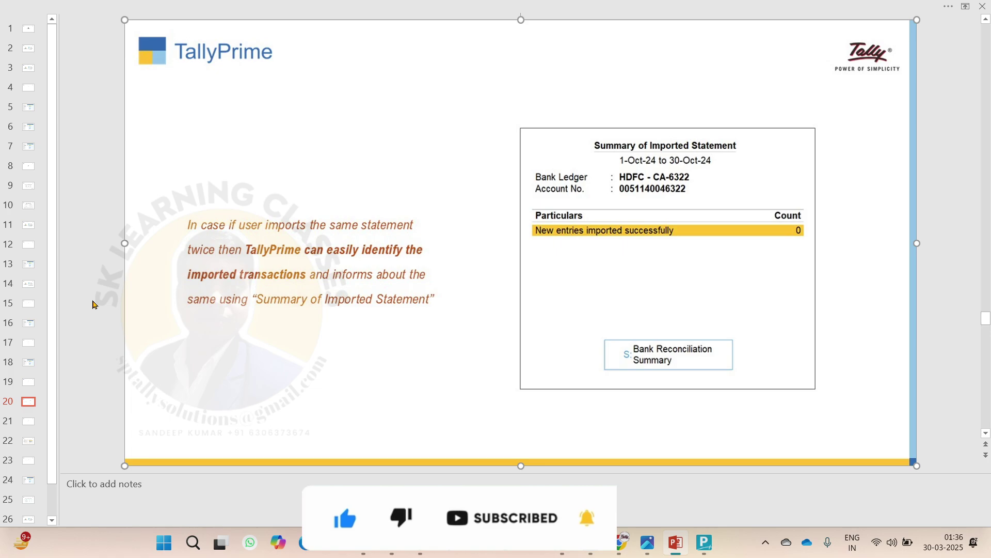
scroll(94, 305, "down", 2)
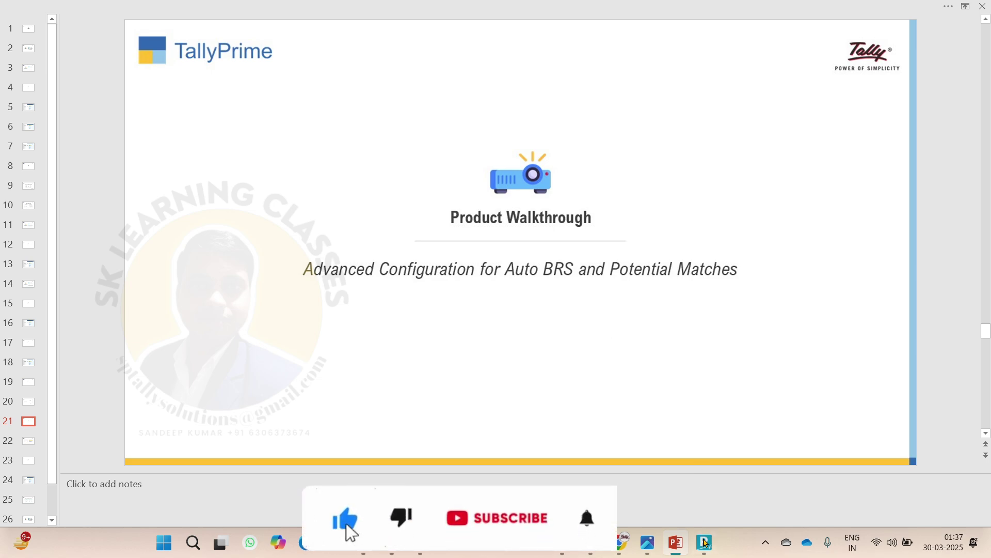
Switch back to TallyPrime and open Banking Activities from the Banking options.
left_click(705, 543)
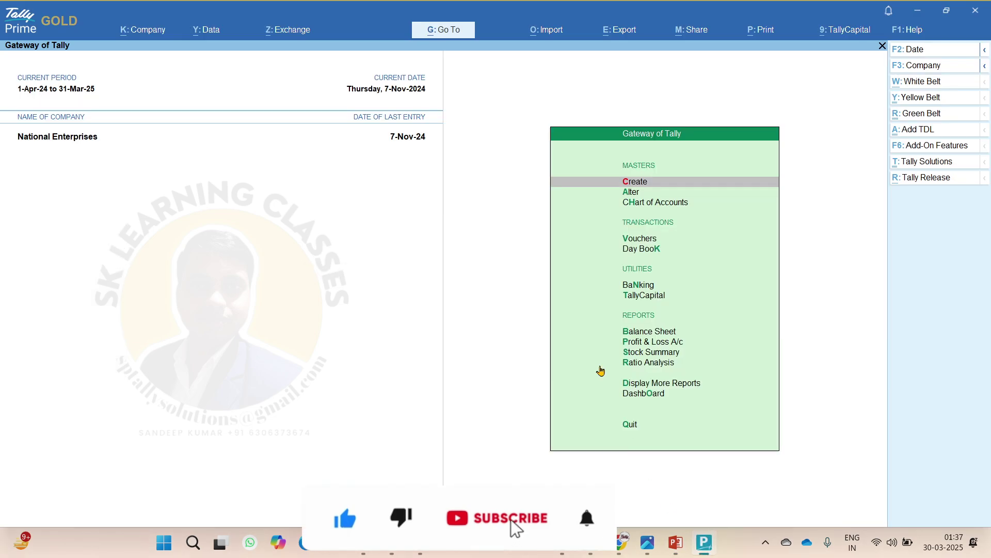
key("Down")
key("Down")
key("Down")
key("Down")
key("Down")
key("Down")
key("Up")
key("Return")
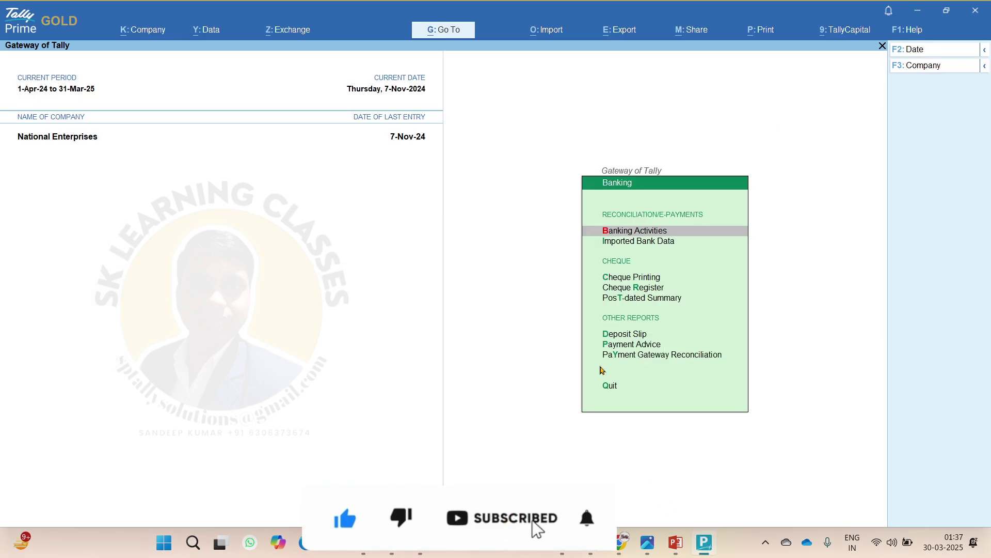
key("Down")
key("Down")
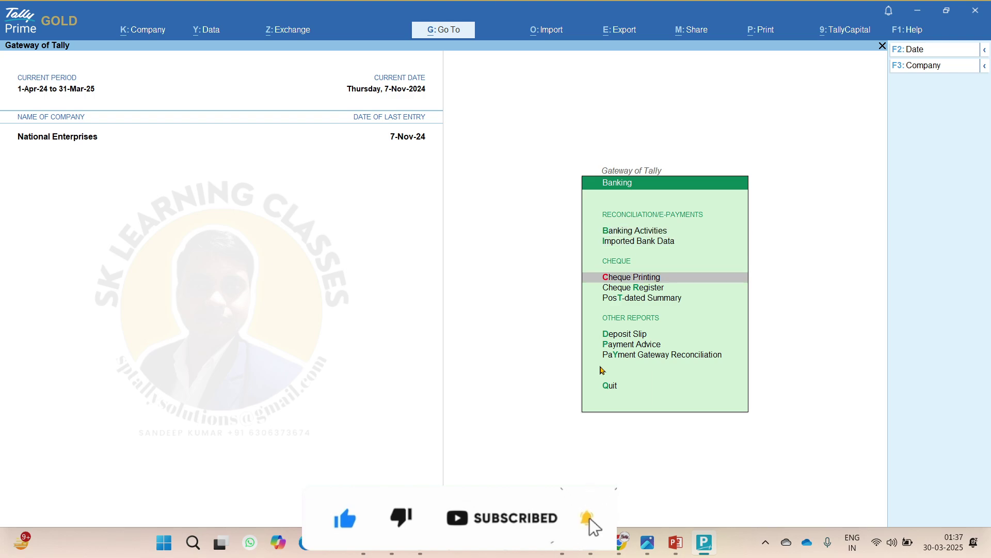
key("Up")
key("Up")
key("Return")
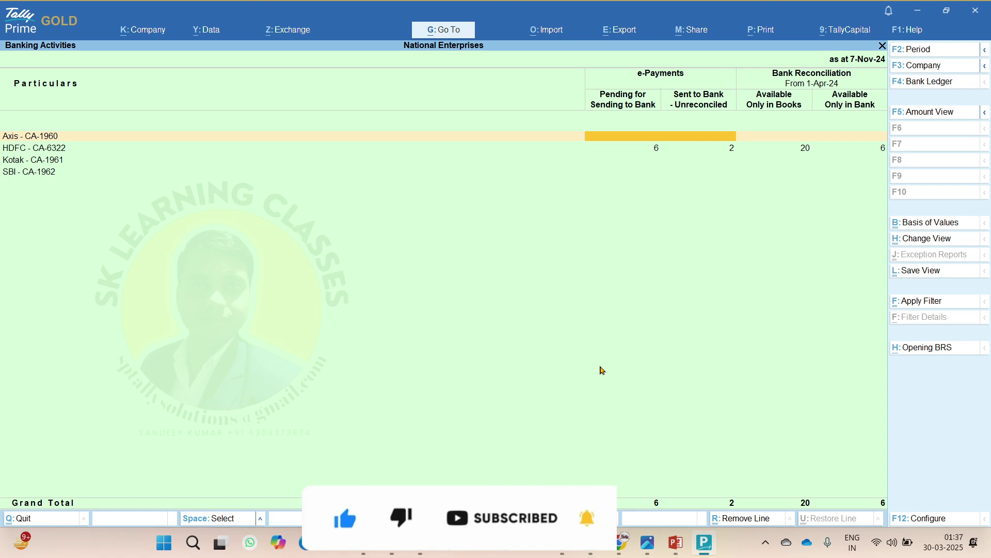
Open the HDFC ledger's unreconciled transactions, display their potential matches and open the Potential Match Configuration.
key("Down")
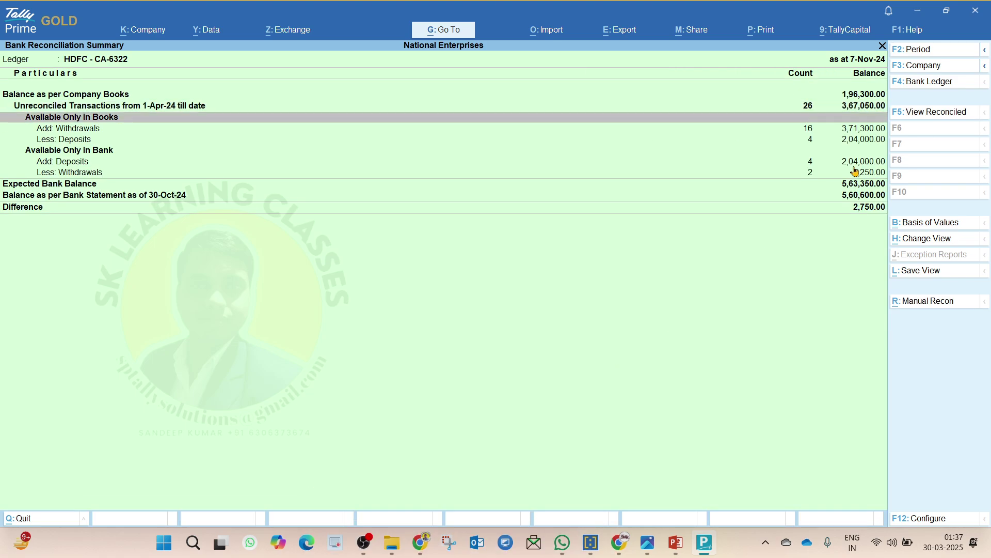
key("Return")
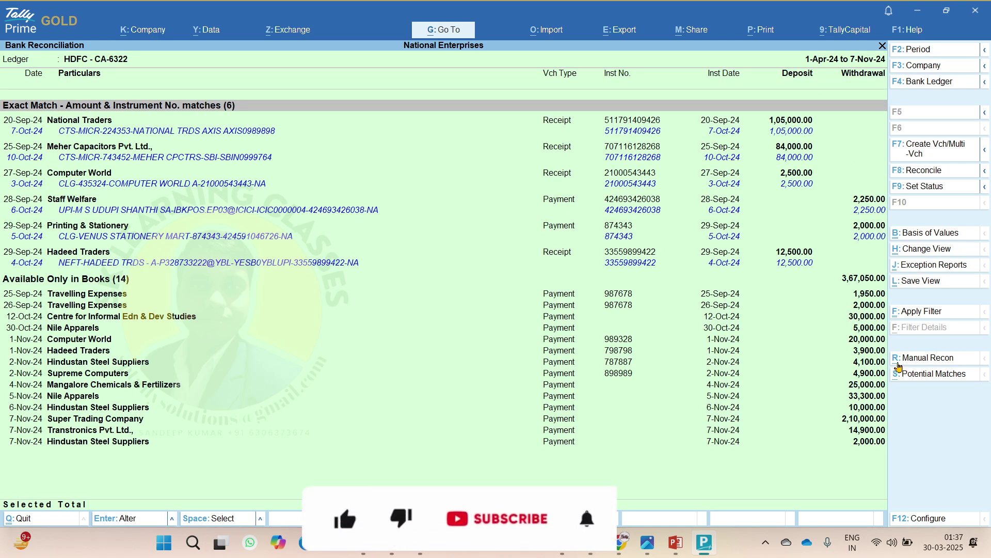
left_click(944, 381)
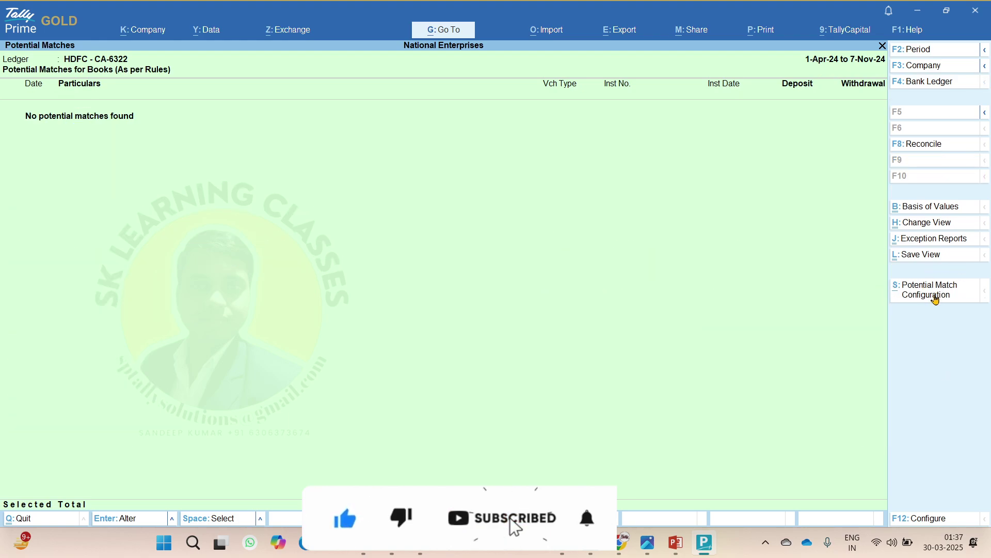
left_click(928, 296)
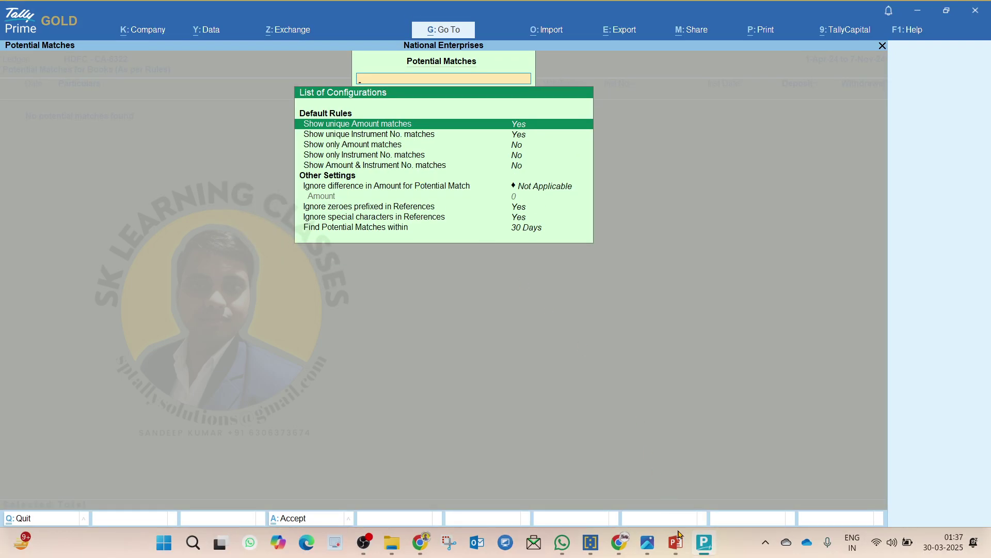
Review the PowerPoint slide on accessing the Auto BRS and potential match configurations, closing the open TallyPrime reports back to the Gateway of Tally.
left_click(679, 537)
key("Page_Down")
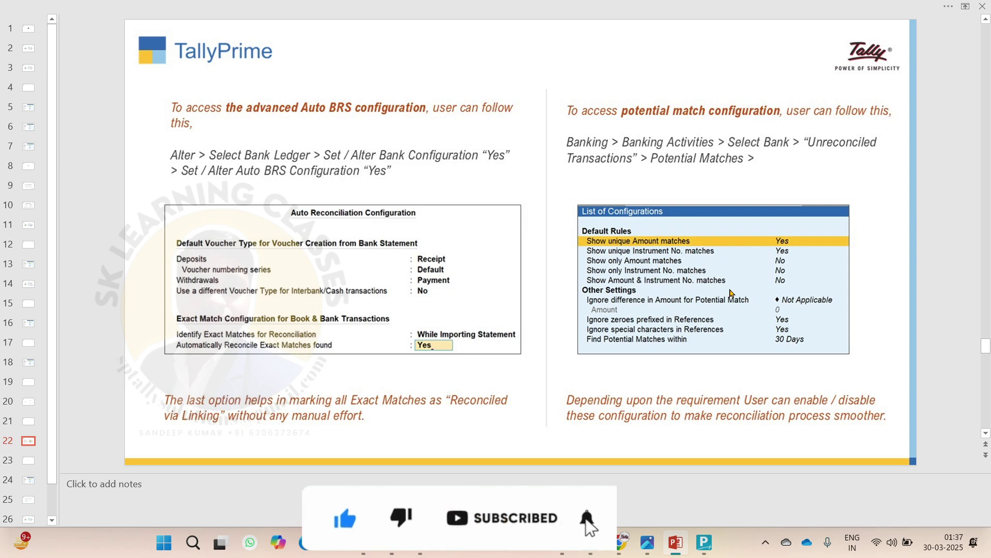
key("alt+Tab")
key("Escape")
key("Escape")
key("Escape")
key("Escape")
key("Escape")
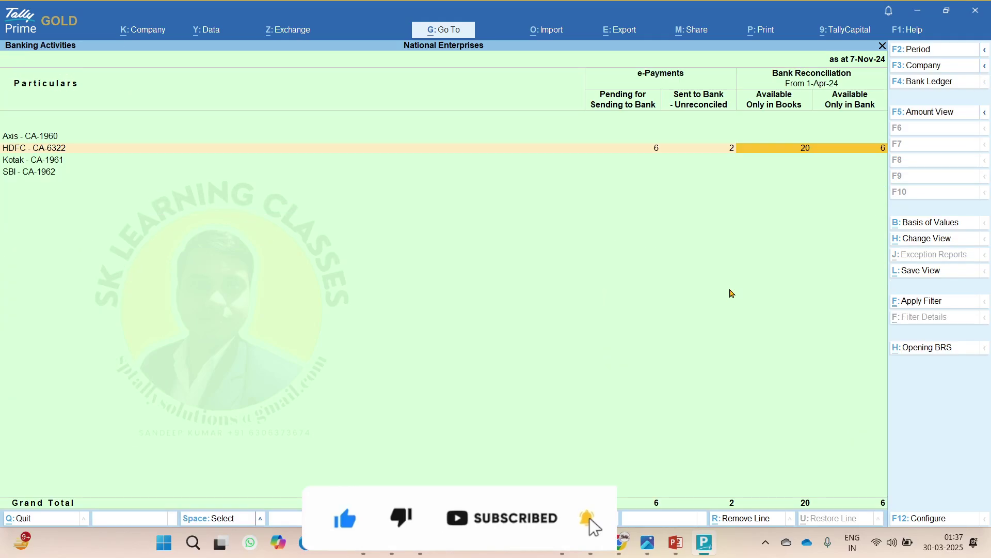
key("n")
key("alt+Tab")
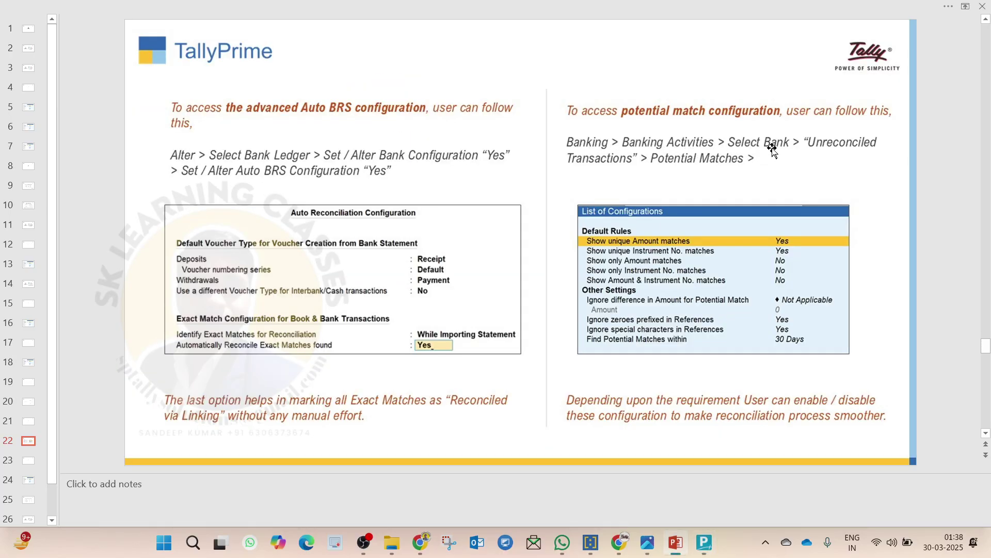
Return to TallyPrime, open Banking Activities again and select the HDFC ledger's row.
key("alt+Tab")
key("Down")
key("Down")
key("Down")
key("Down")
key("Down")
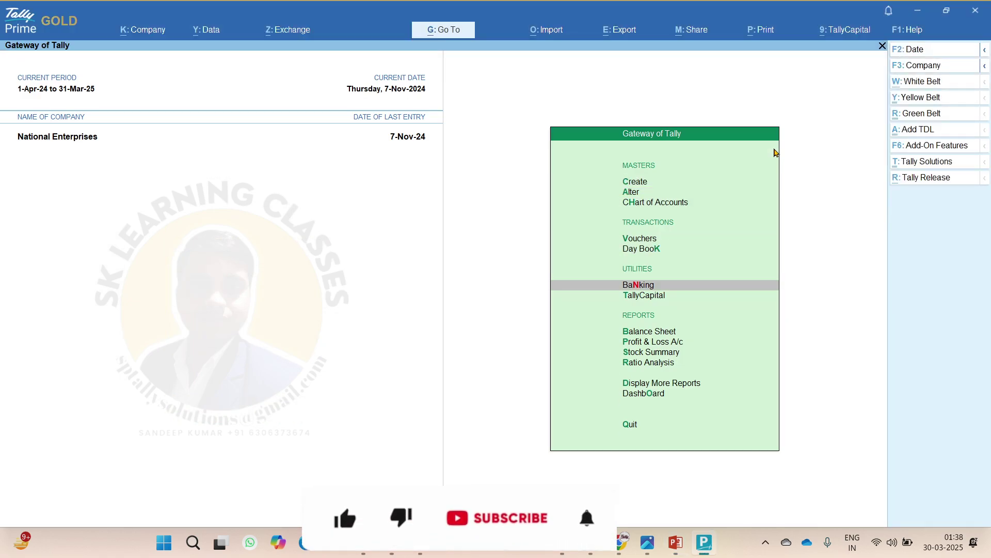
key("Return")
key("Return")
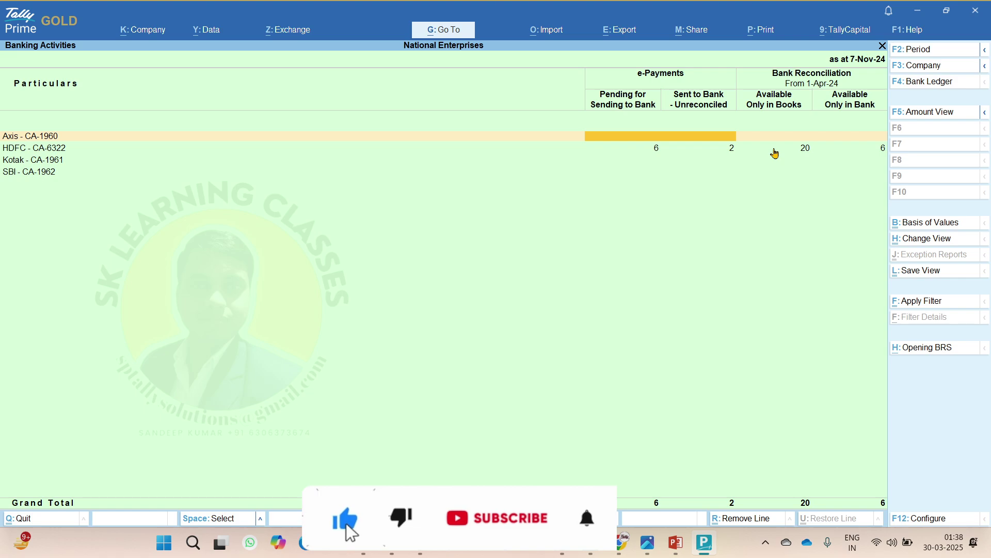
key("Down")
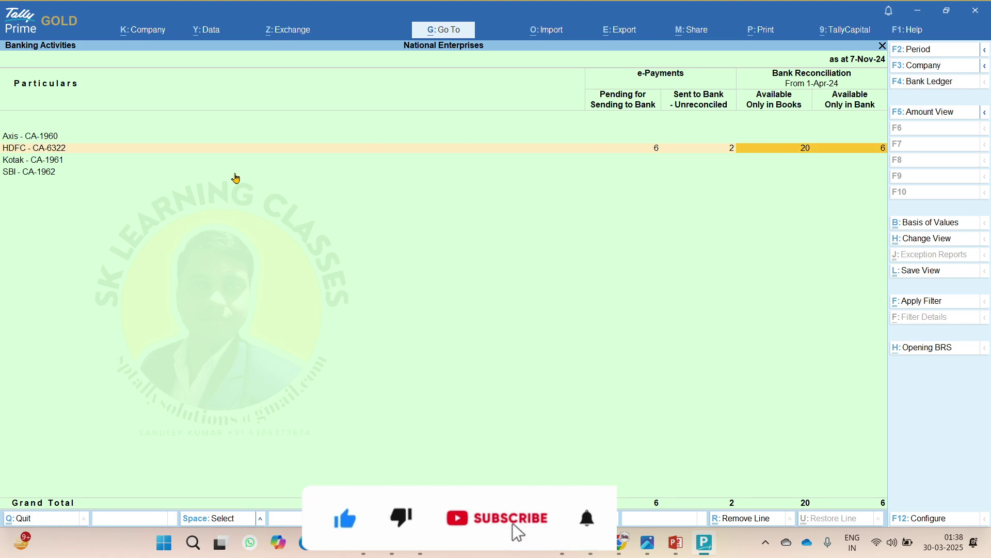
Compare the slide's access path with TallyPrime by opening HDFC's unreconciled transactions from the Bank Reconciliation Summary, and return to the Gateway of Tally.
key("alt+Tab")
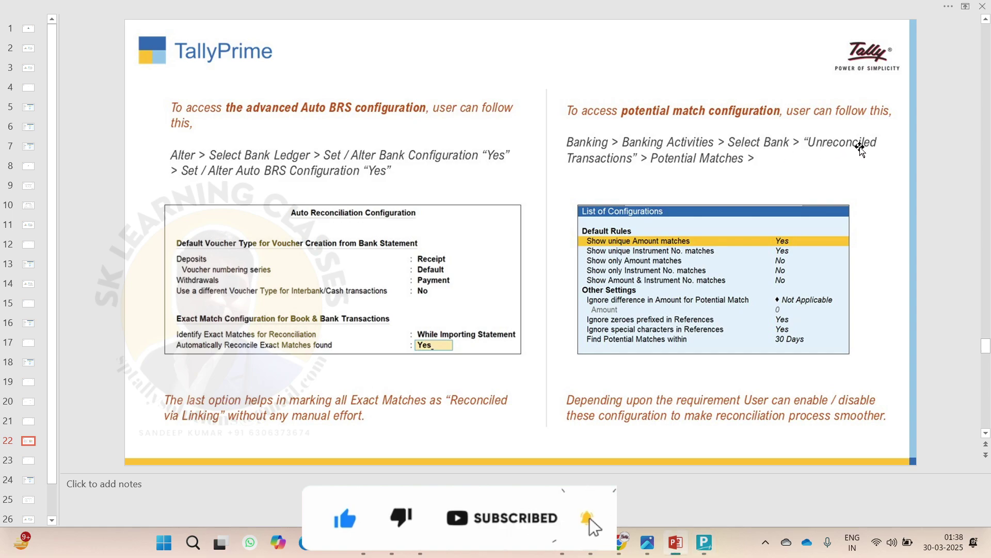
key("alt+Tab")
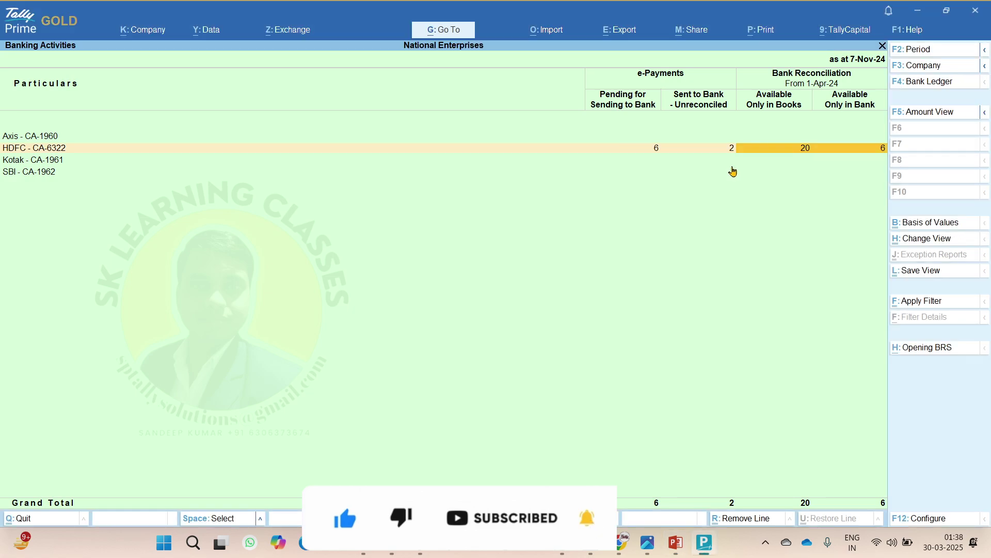
key("Return")
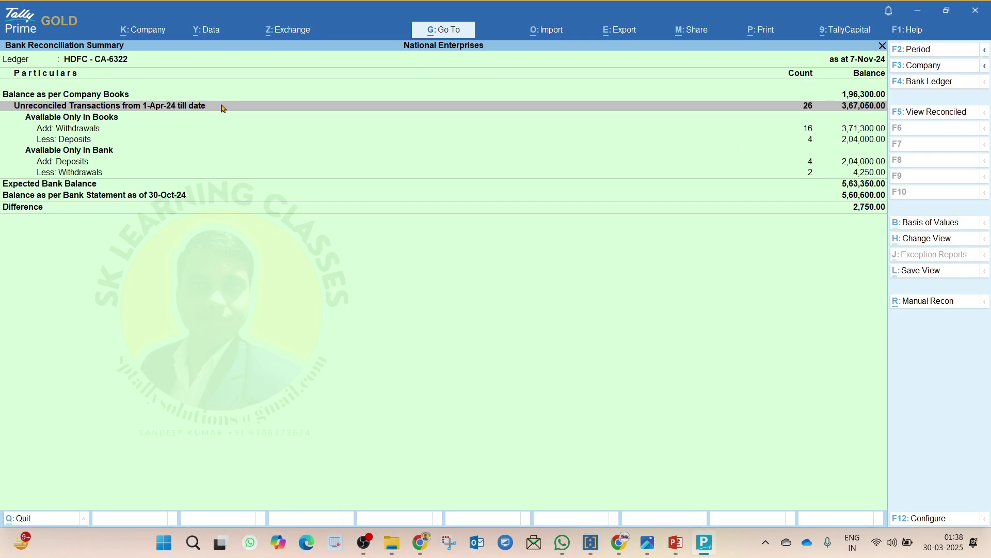
left_click(809, 111)
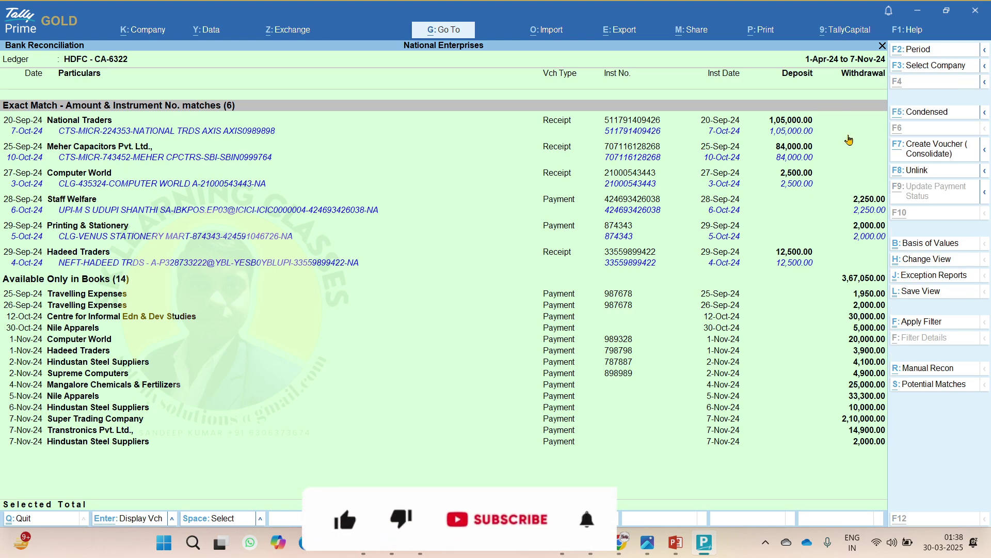
key("alt+Tab")
key("alt+Tab")
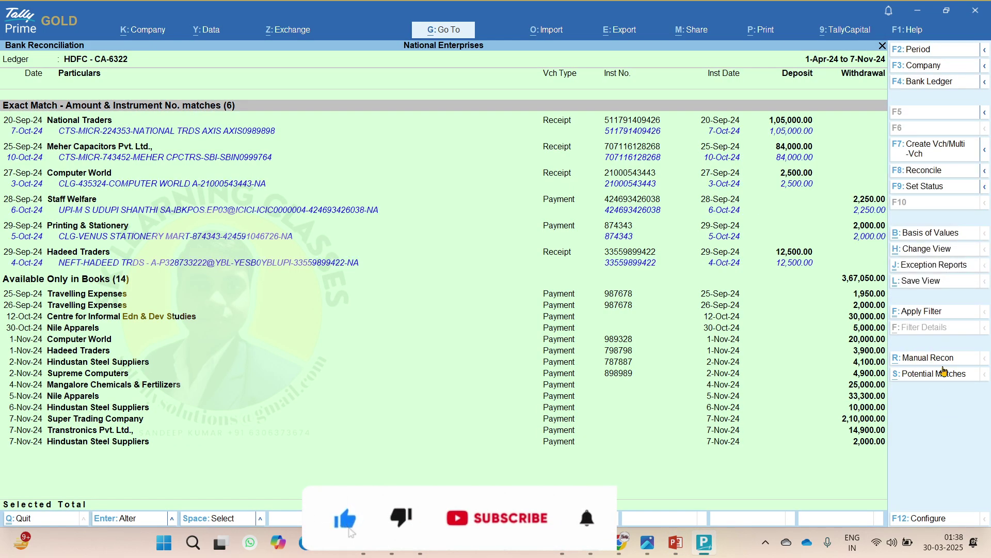
key("Escape")
key("Escape")
key("Escape")
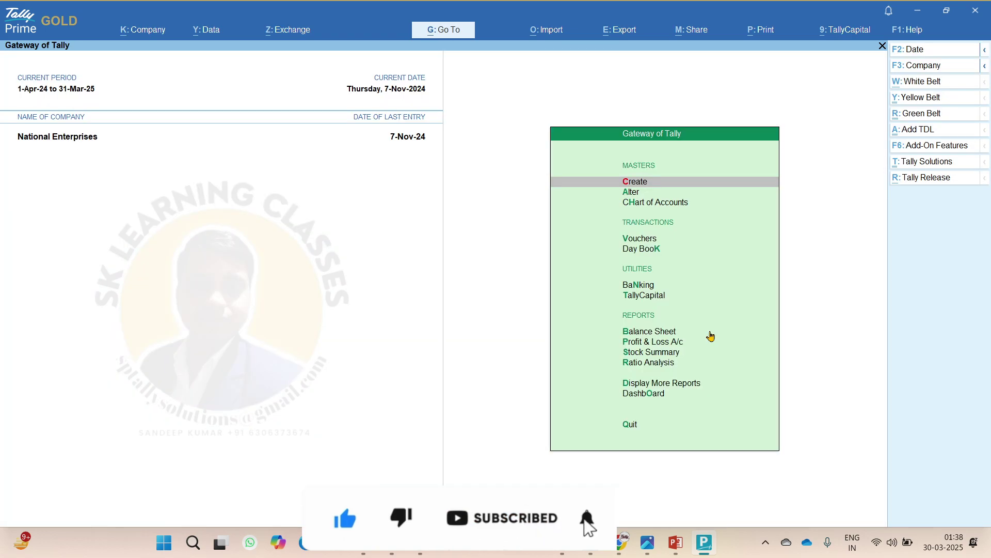
Start a bank statement import for the Kotak ledger, keeping the current file path and supported file type.
key("alt+Tab")
key("alt+Tab")
key("alt+o")
key("Down")
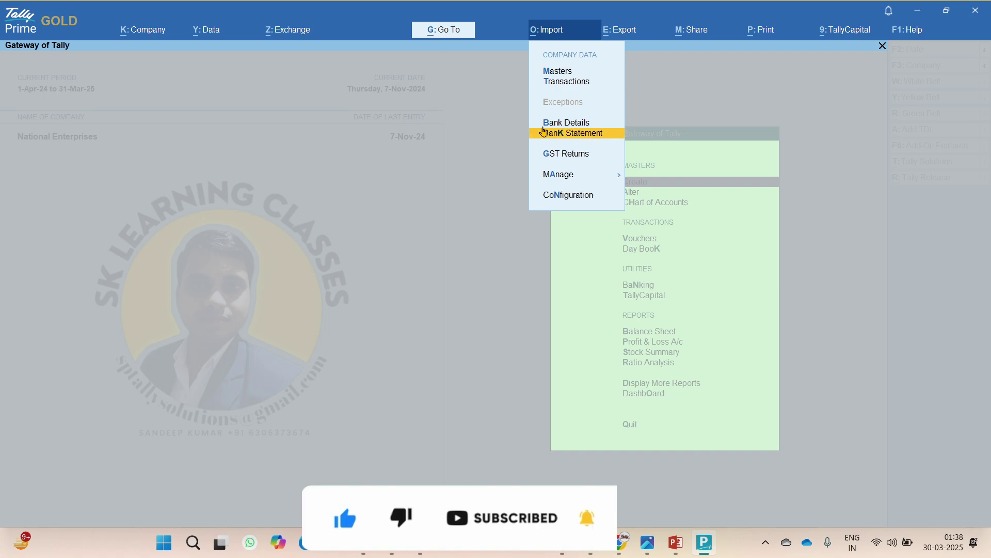
key("Down")
key("Up")
key("Return")
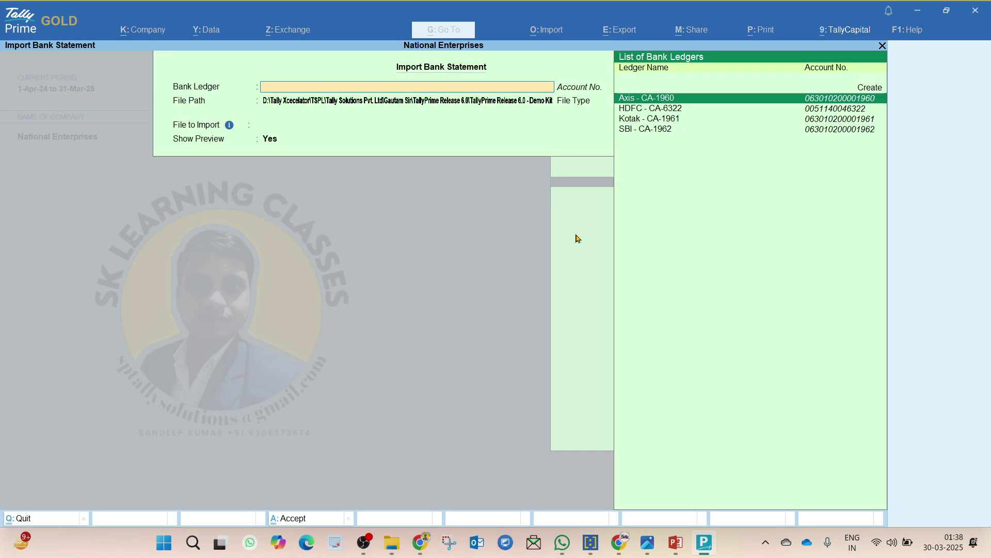
key("Down")
key("Down")
key("Return")
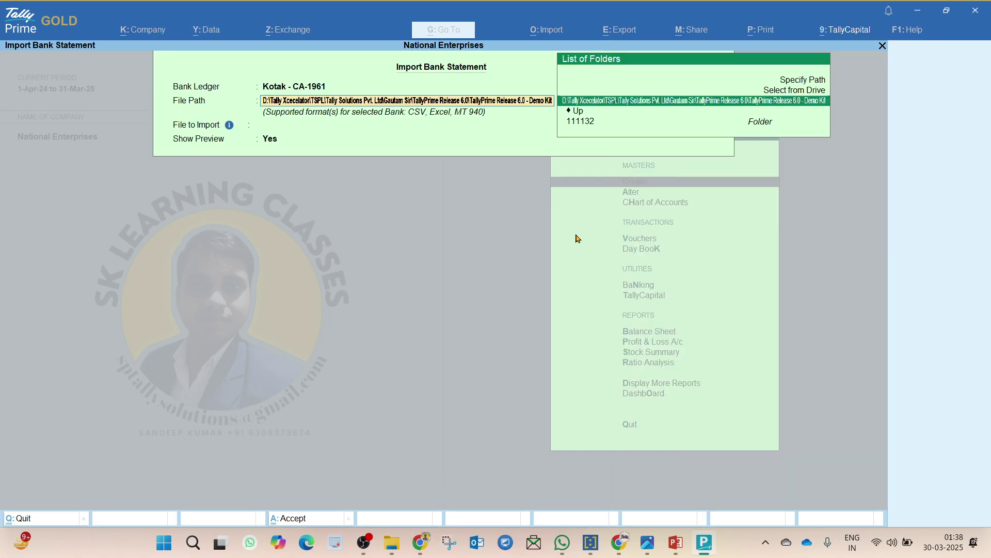
key("Return")
key("Return")
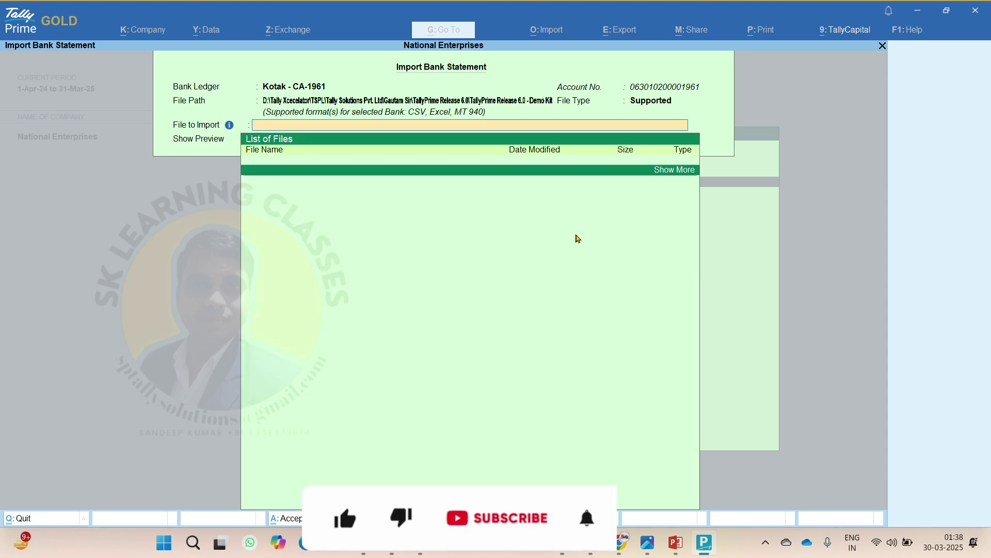
Choose KOTAK ALTA01102024-imp.csv, agree to import it again with Show Preview at Yes, and close the Bank Statement Preview.
key("Down")
key("Return")
key("Return")
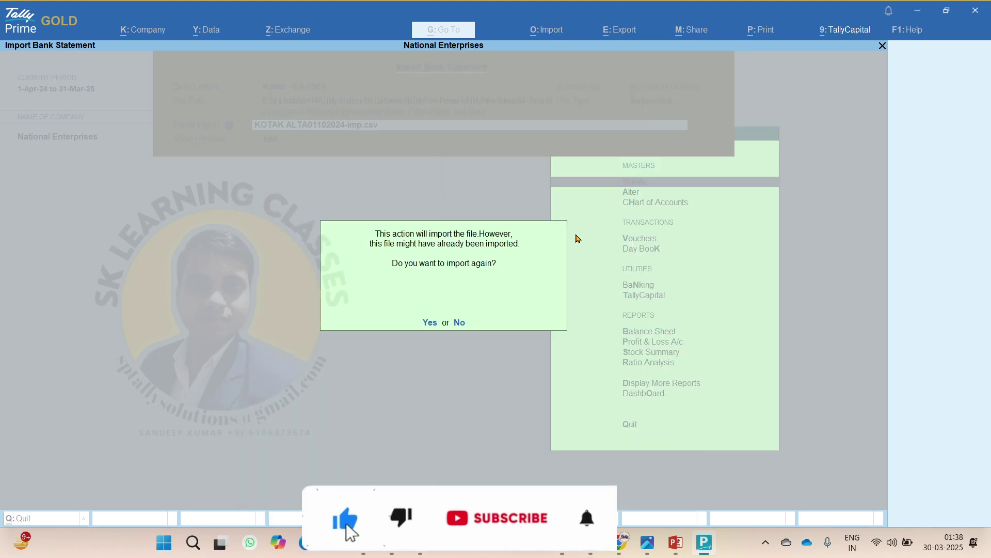
key("Return")
key("Return")
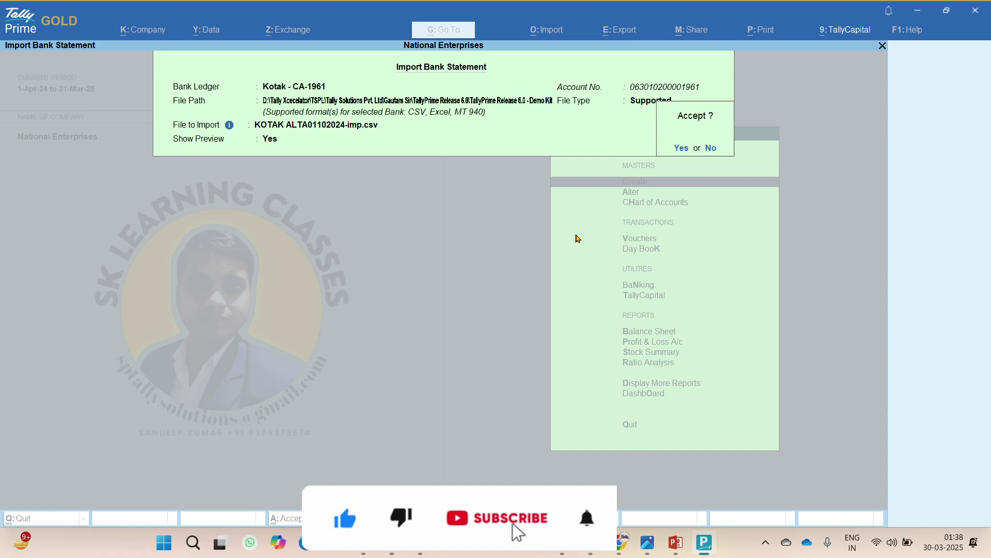
key("Return")
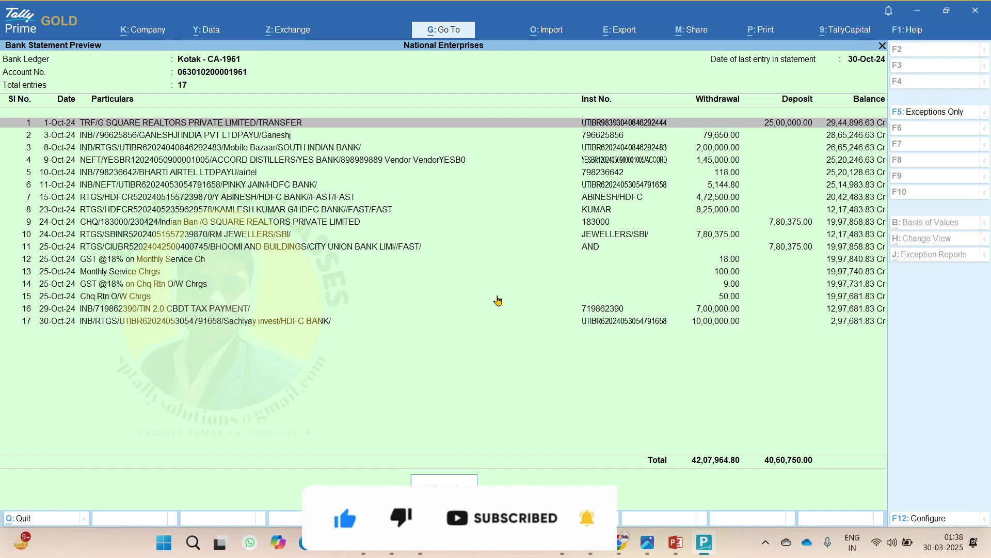
key("Escape")
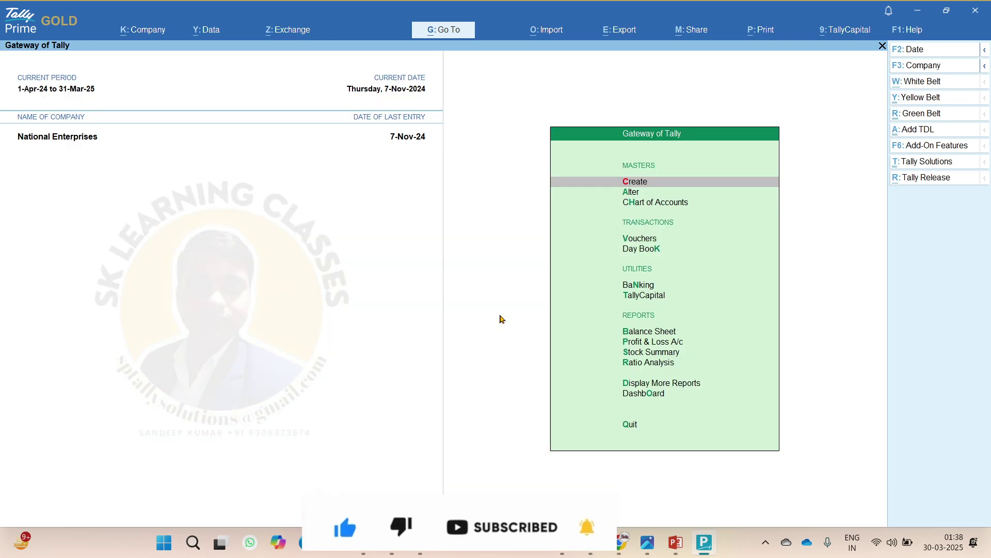
Start a new bank statement import for the Kotak ledger, keeping the existing file path and the Supported file type.
key("alt+o")
key("Down")
key("Down")
key("Down")
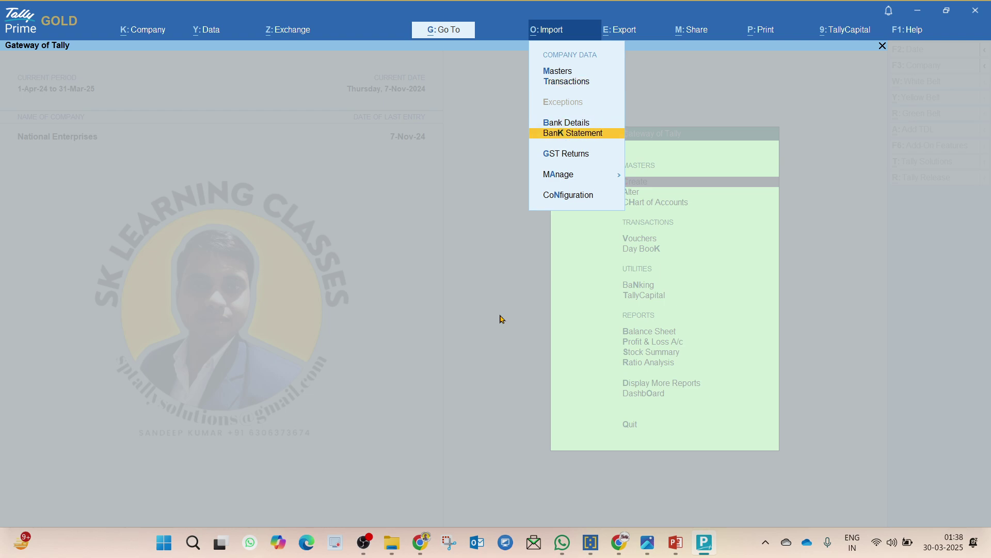
key("Return")
key("Down")
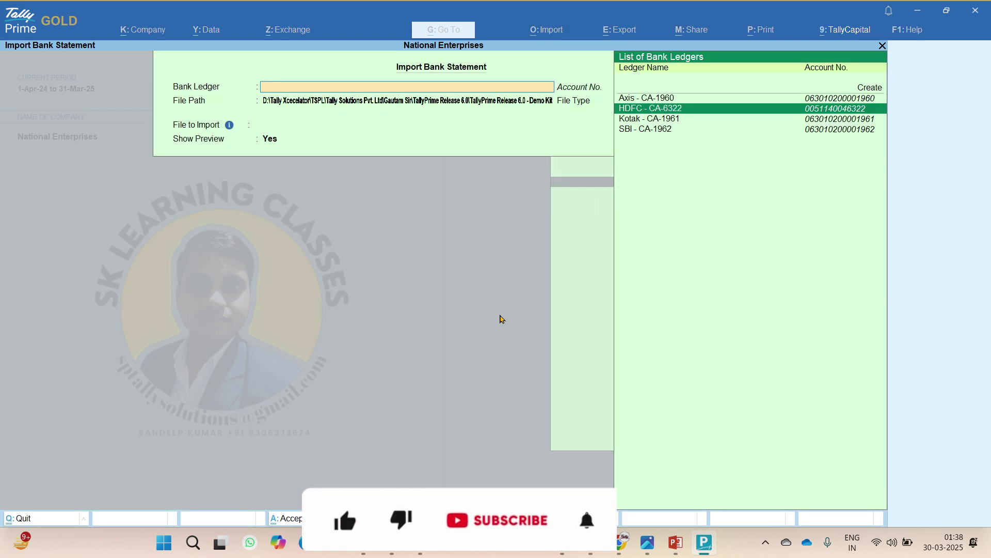
key("Down")
key("Return")
key("Return")
key("Return")
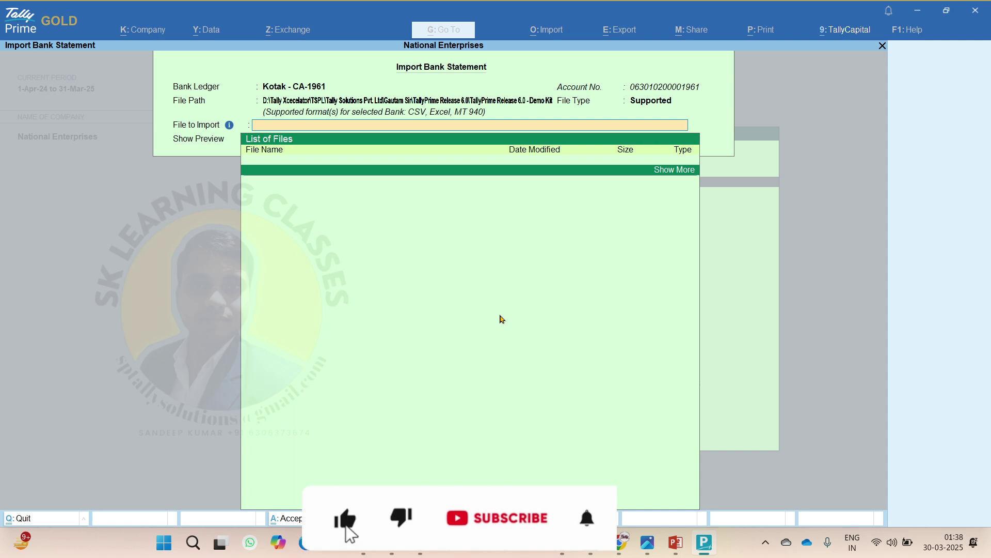
Import KOTAK ALTA01102024-imp.csv again with Show Preview at Yes, and complete the import from the Bank Statement Preview.
key("Return")
key("Down")
key("Down")
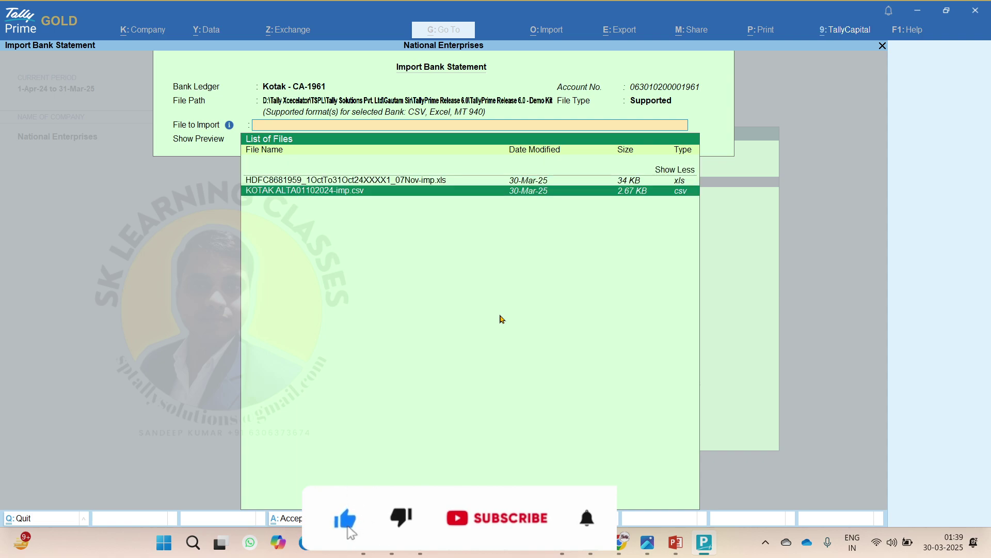
key("Return")
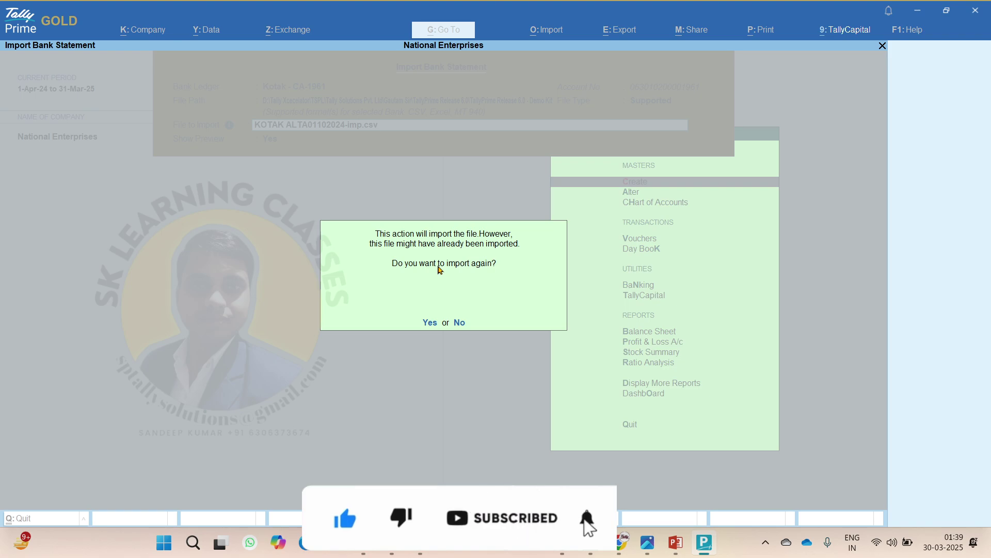
key("Return")
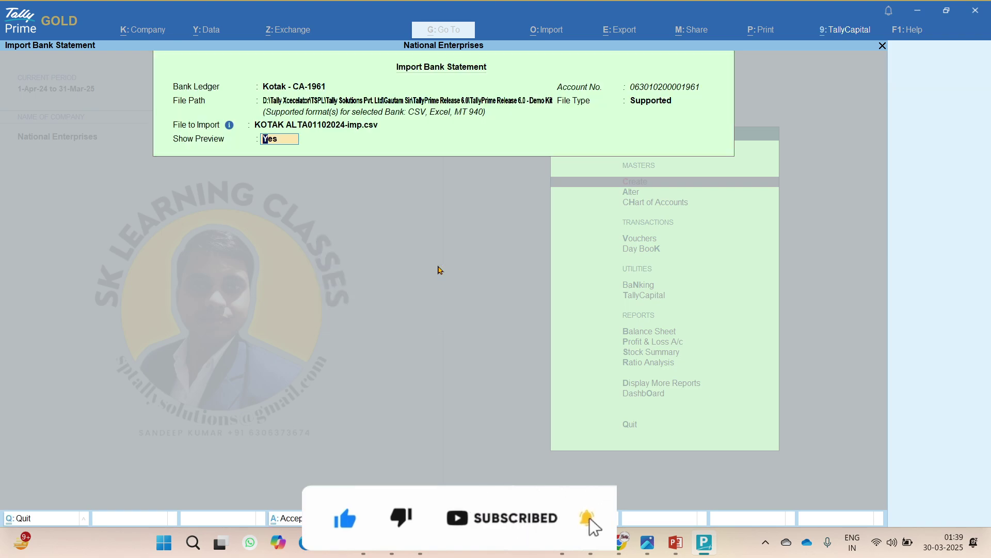
key("Return")
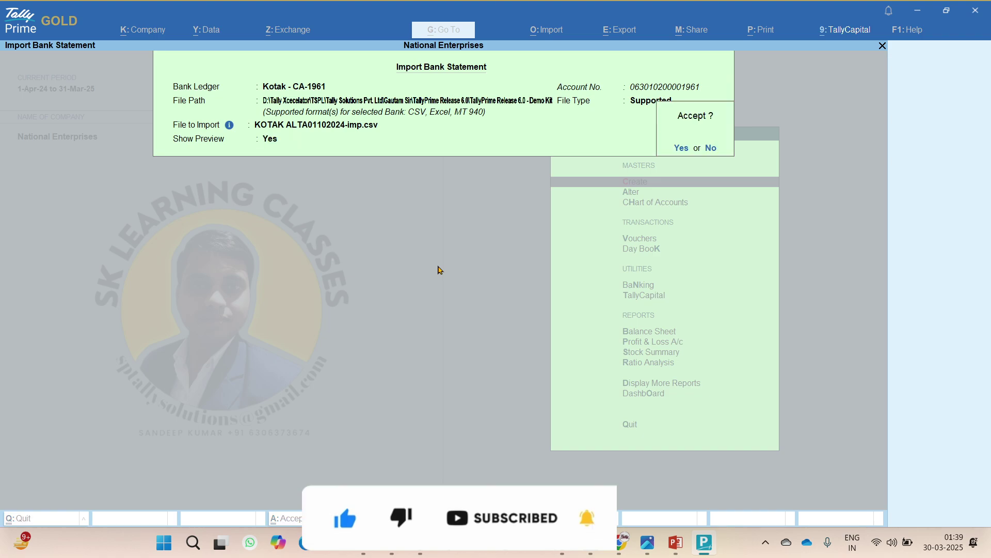
key("Return")
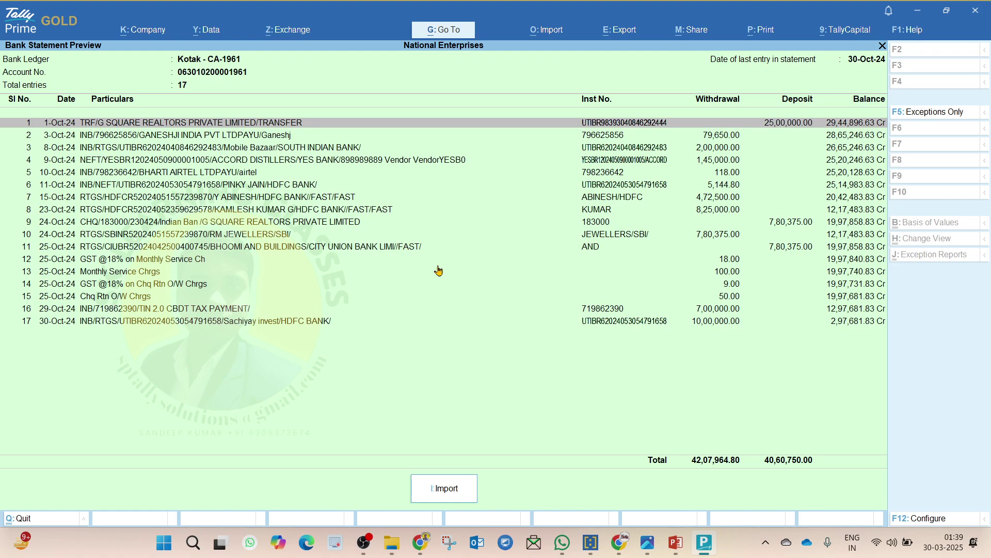
key("i")
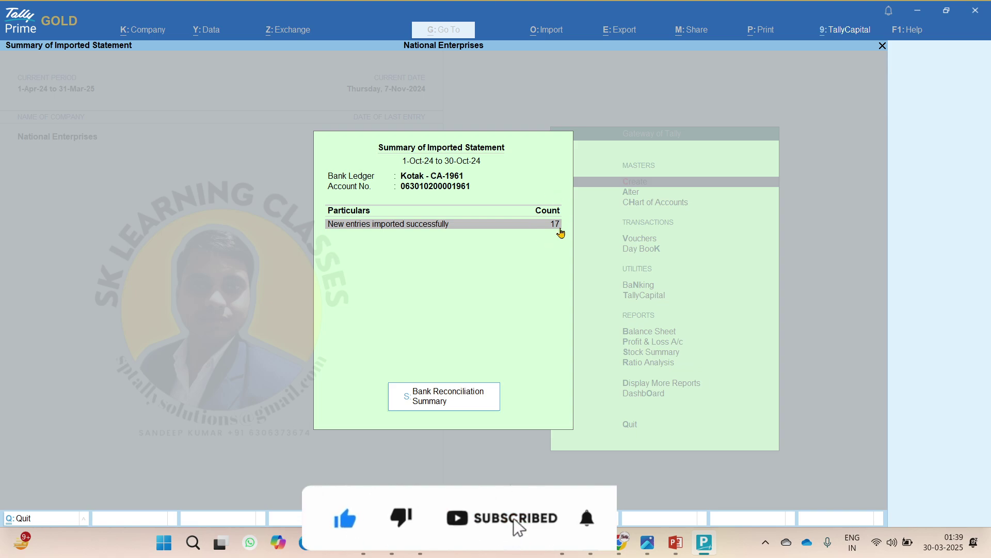
Open the Bank Reconciliation Summary from the import summary and drill into Kotak's unreconciled transactions.
left_click(459, 386)
key("Right")
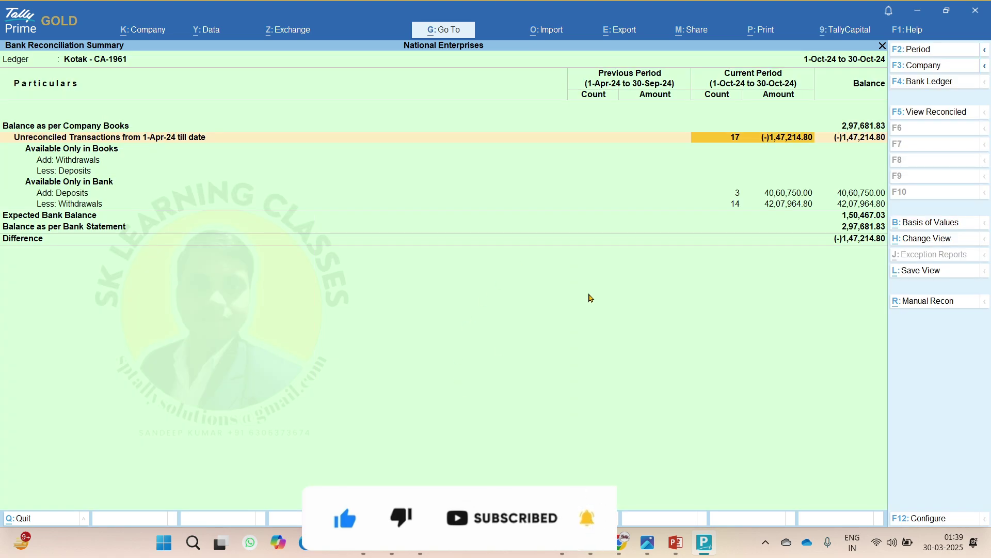
key("Return")
Select the bank-only transactions dated 1-Oct-24 through 29-Oct-24 and open Multiple Voucher Creation for them.
key("shift+Down")
key("shift+Down")
key("shift+Down")
key("shift+Down")
key("shift+Down")
key("shift+Down")
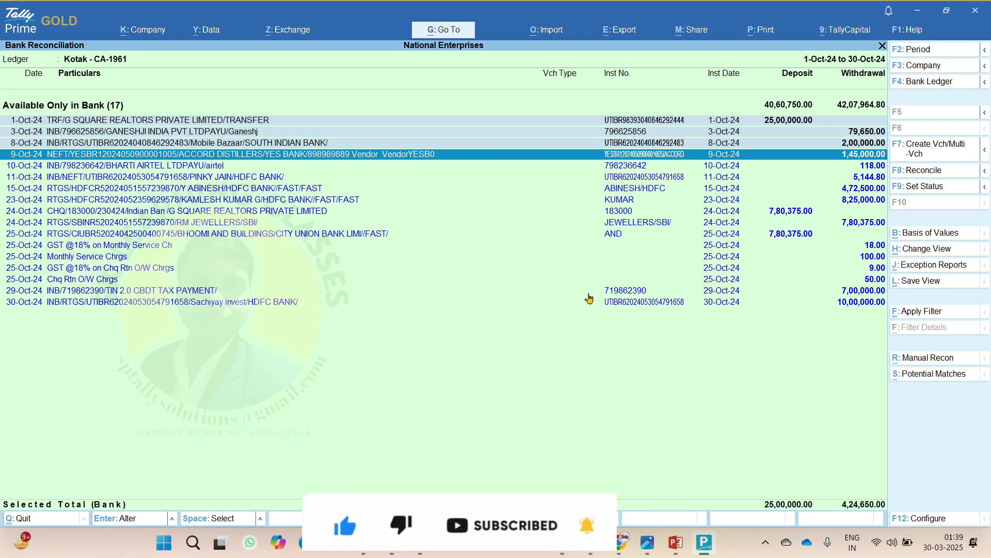
key("shift+Down")
key("shift+Down")
key("shift+Down")
key("shift+Down")
key("shift+Down")
key("shift+Down")
key("shift+Down")
key("shift+Down")
key("shift+Down")
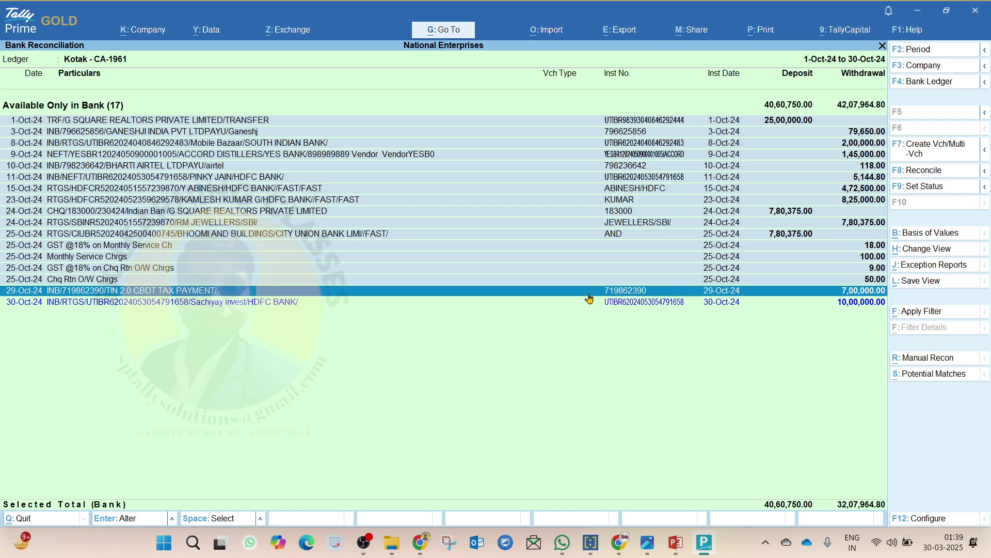
left_click(953, 152)
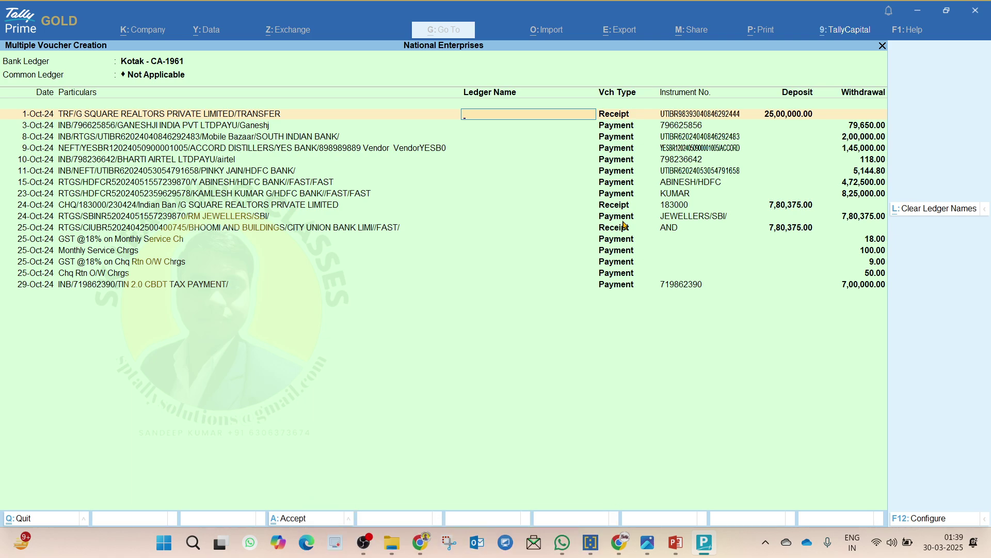
Assign Square Realtors Pvt Ltd to the 1-Oct-24 deposit and set Override default Voucher Type to Yes.
type("Sq")
key("Return")
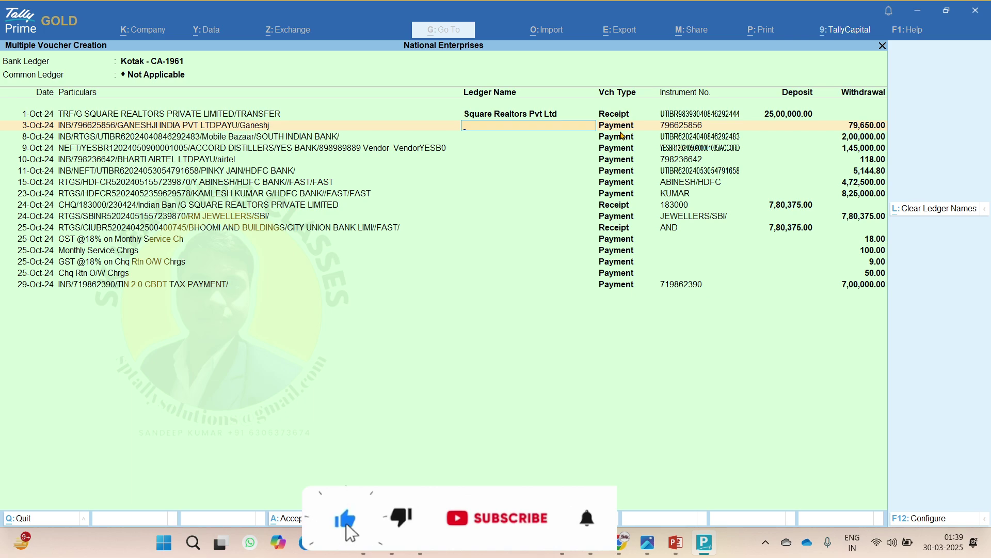
left_click(913, 520)
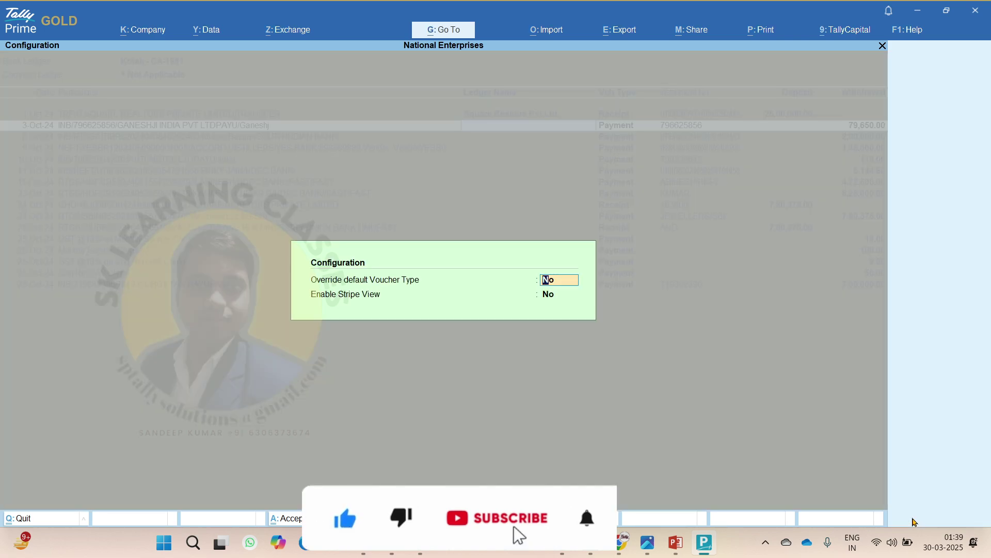
key("y")
key("Return")
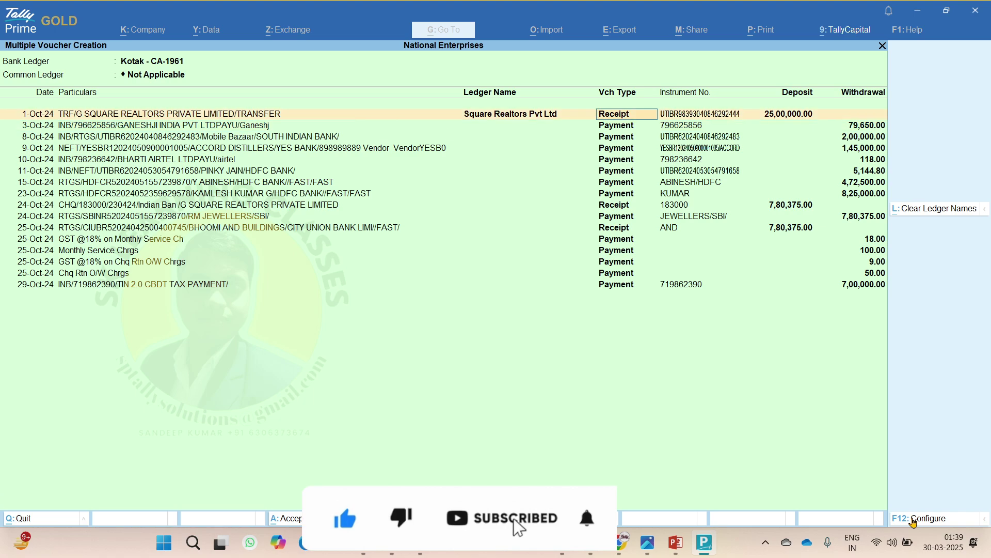
Try Journal and Receipt series X as the 1-Oct-24 deposit's voucher type, and return it to Receipt with the Default series.
key("Return")
key("Down")
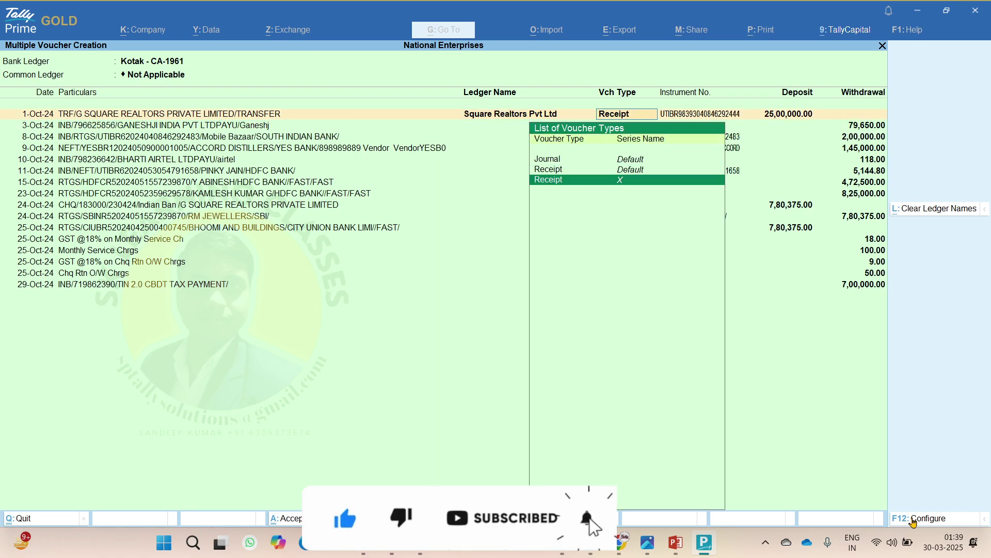
key("Up")
key("Up")
key("Return")
key("BackSpace")
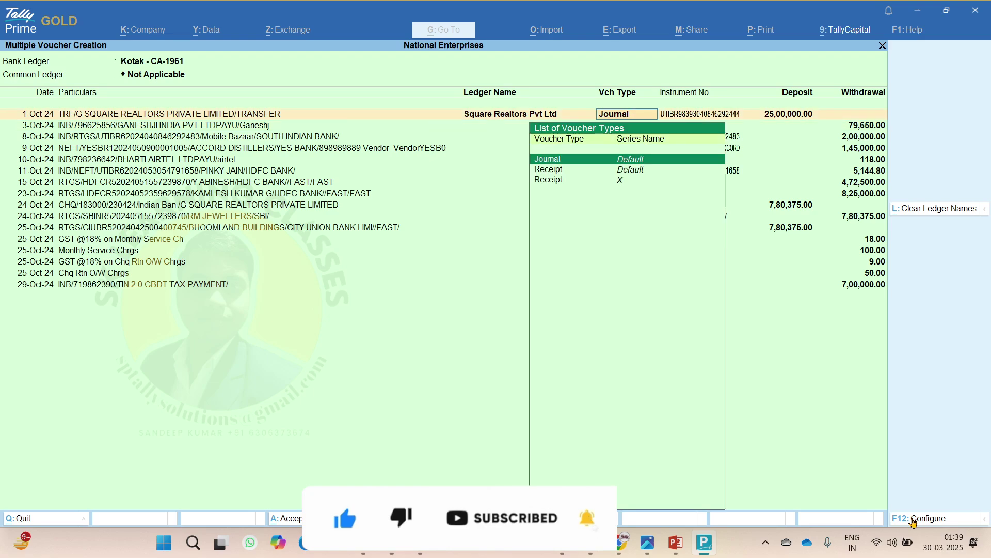
key("Down")
key("Down")
key("Return")
key("BackSpace")
key("Up")
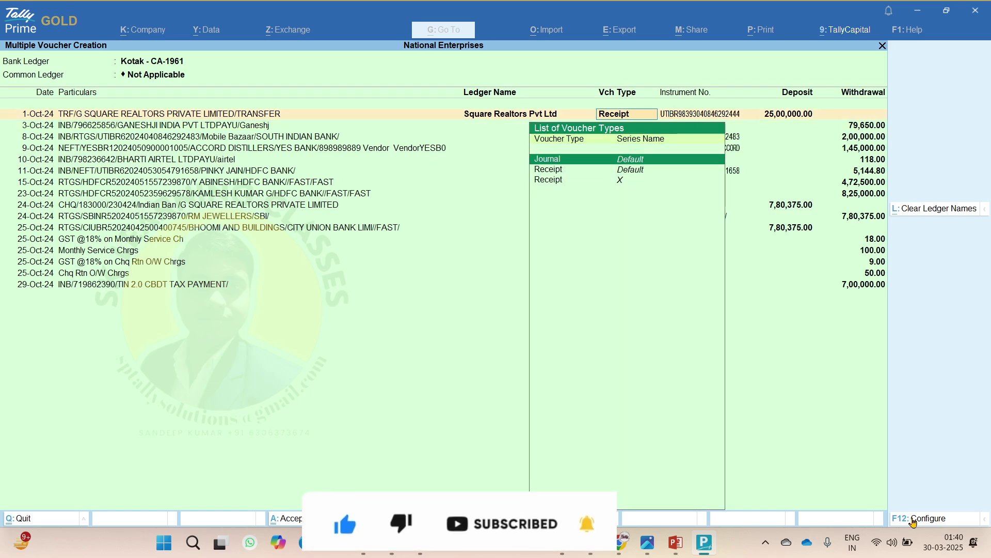
key("Down")
key("Return")
key("BackSpace")
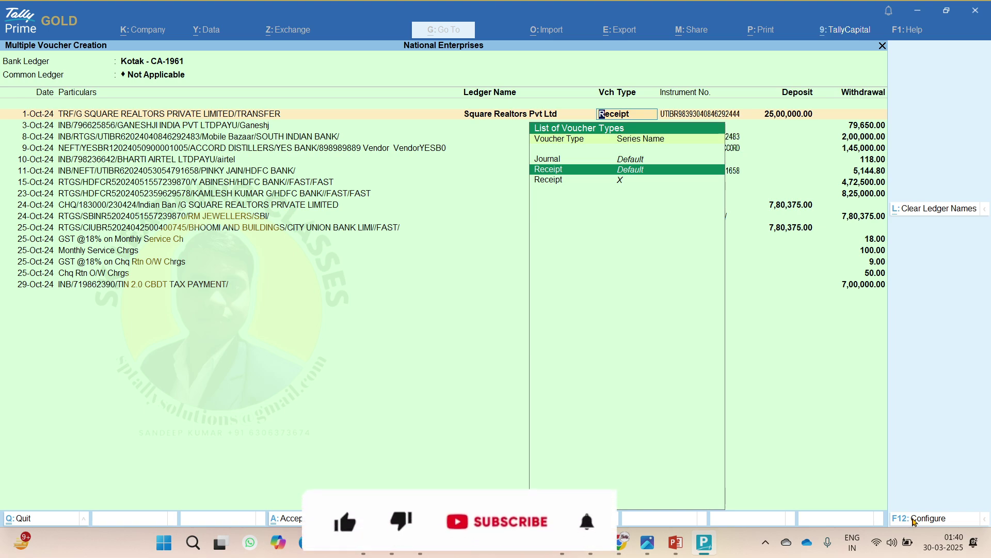
Quit Multiple Voucher Creation back to the Gateway of Tally and check the PowerPoint slide's access path for the advanced Auto BRS configuration.
key("Escape")
key("y")
key("Escape")
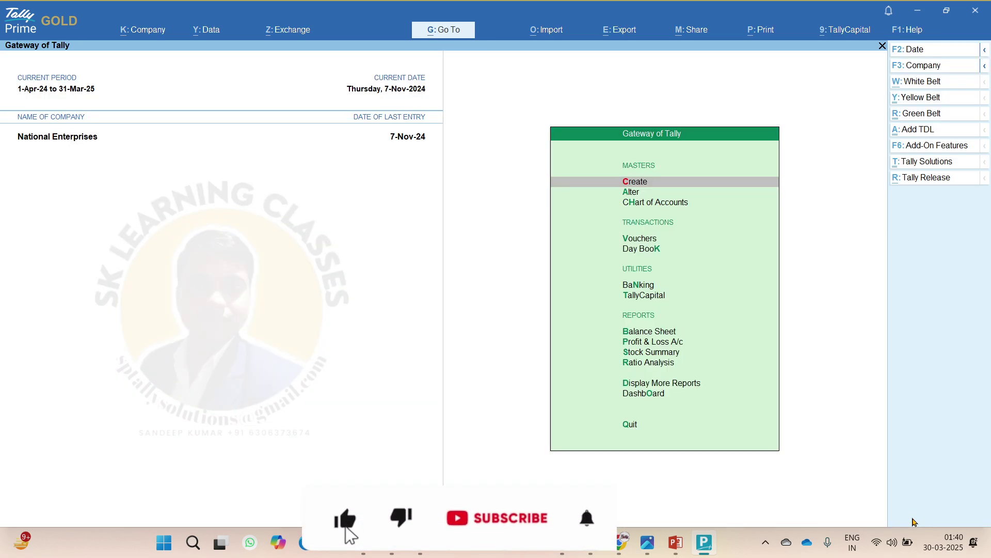
key("alt+Tab")
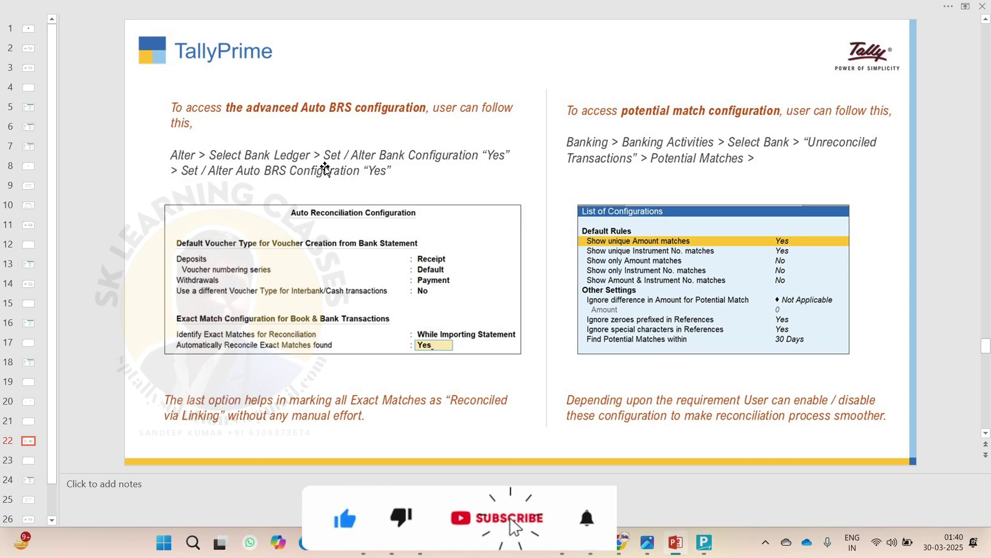
key("alt+Tab")
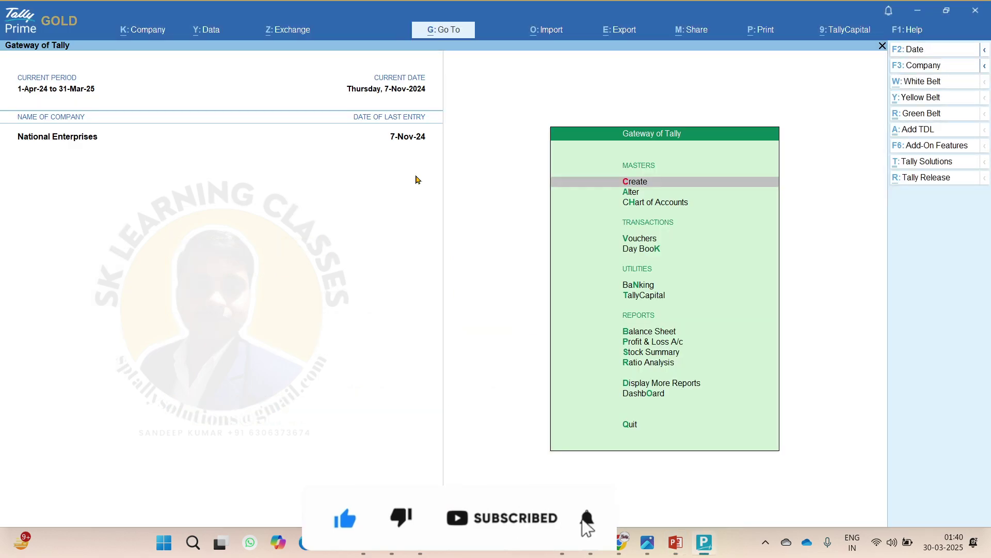
Open the Kotak bank ledger for alteration.
key("Down")
key("Down")
key("Down")
key("Up")
key("Up")
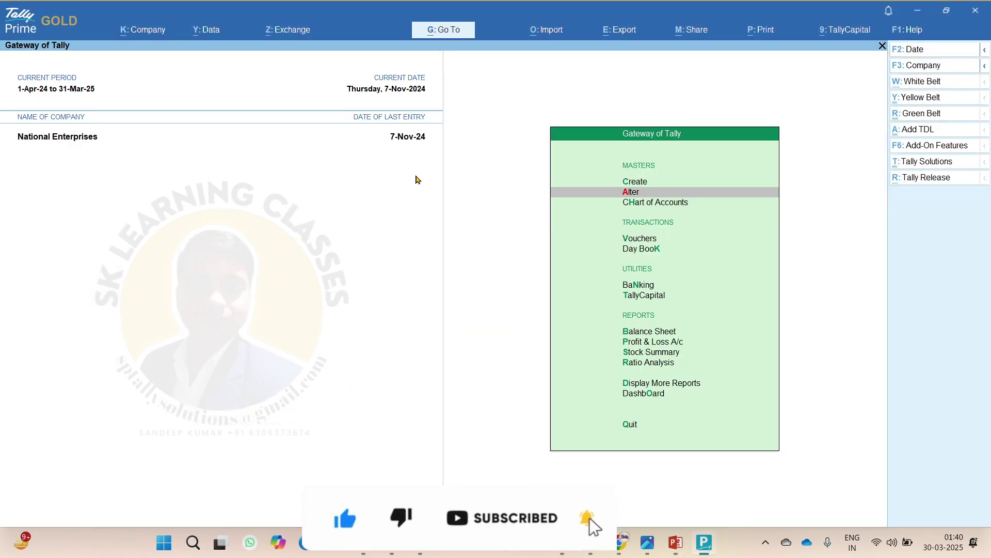
key("Return")
key("Down")
key("Down")
key("Up")
key("Return")
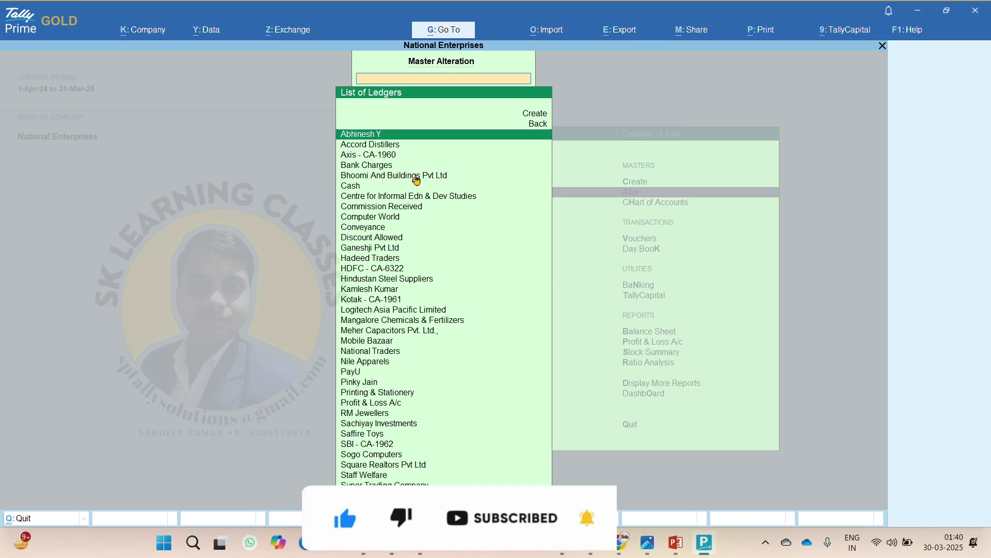
type("ko")
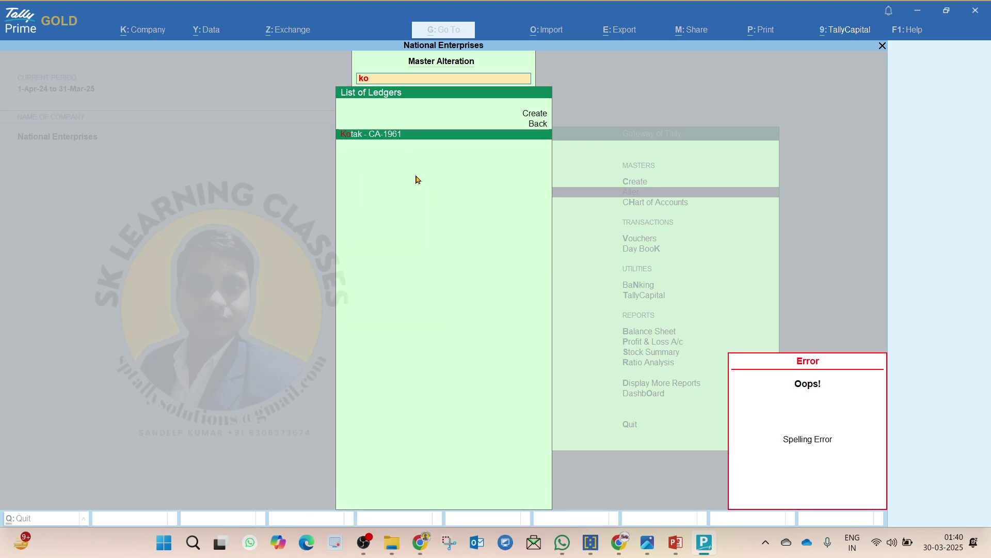
key("Return")
key("Return")
key("Return")
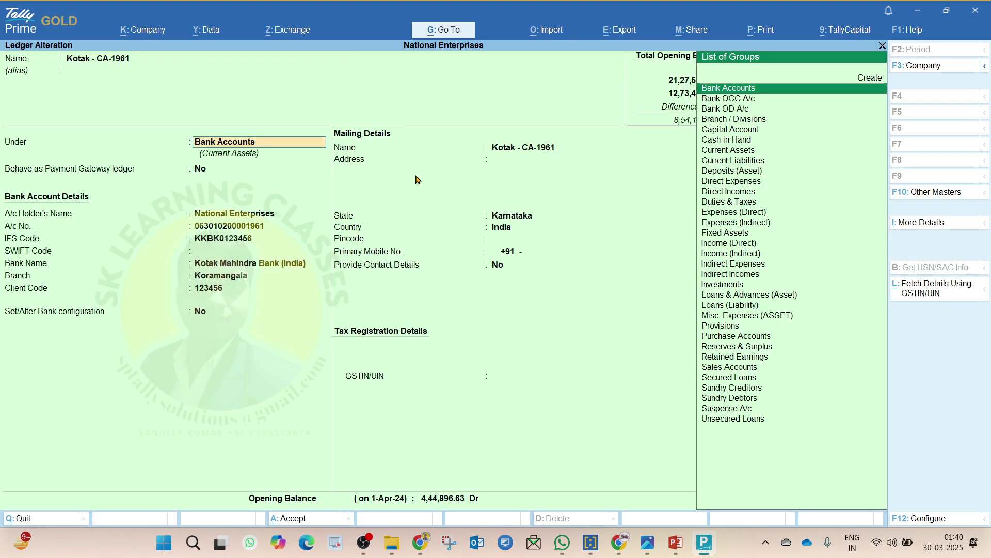
Set the Kotak ledger's Set/Alter Bank configuration option to Yes to open its Bank Configuration.
key("Return")
key("Up")
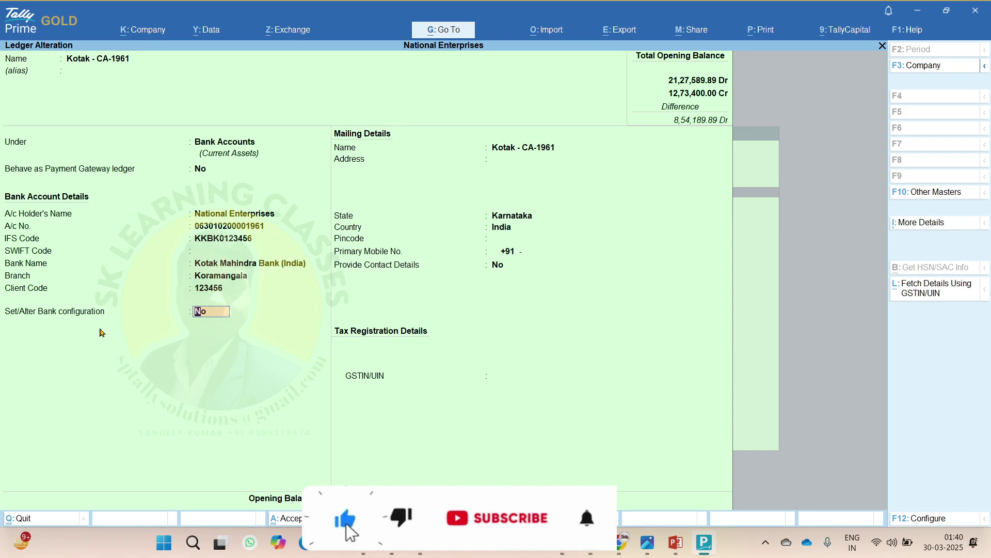
type("y")
key("Return")
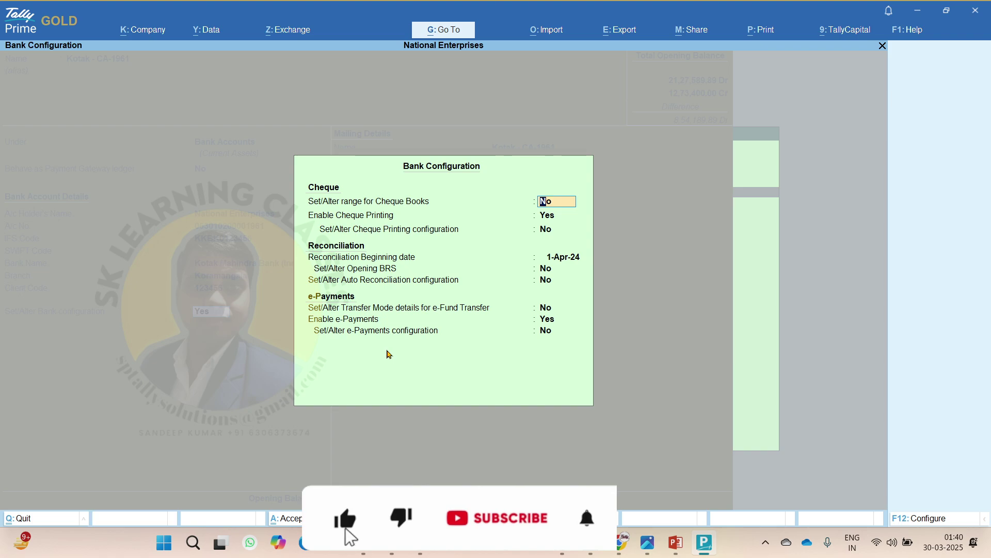
Keep the cheque and opening reconciliation settings, and set Set/Alter Auto Reconciliation configuration to Yes.
key("Return")
key("Return")
key("Return")
key("Return")
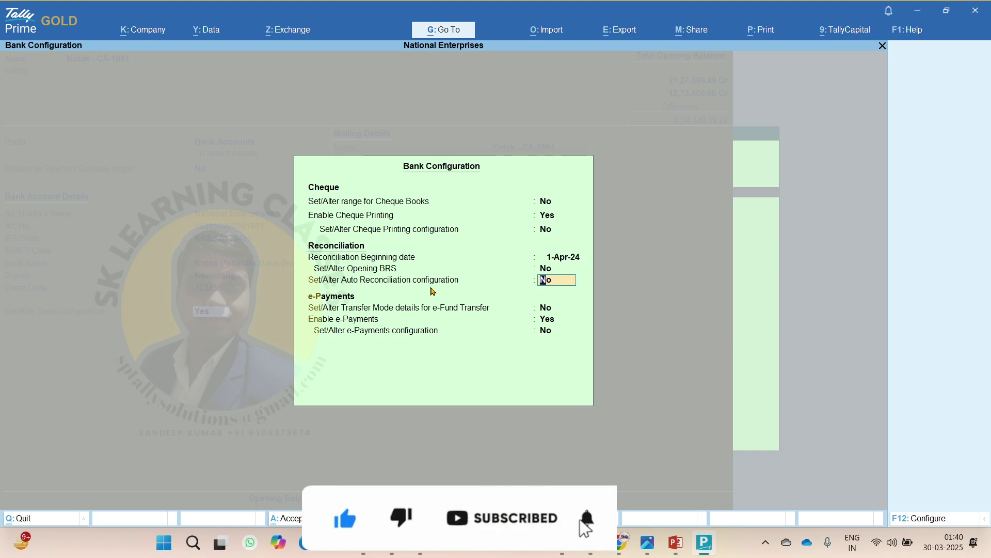
type("y")
key("Return")
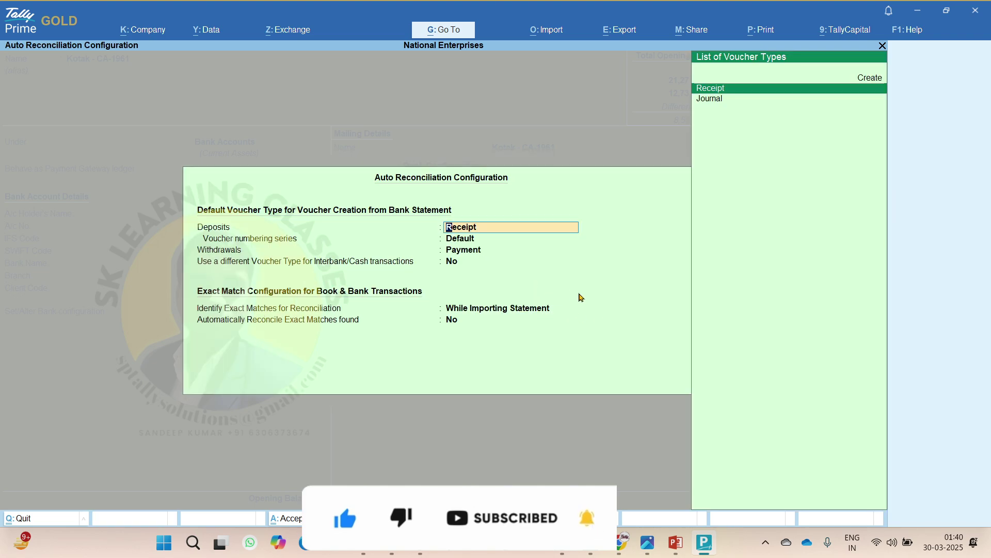
key("Escape")
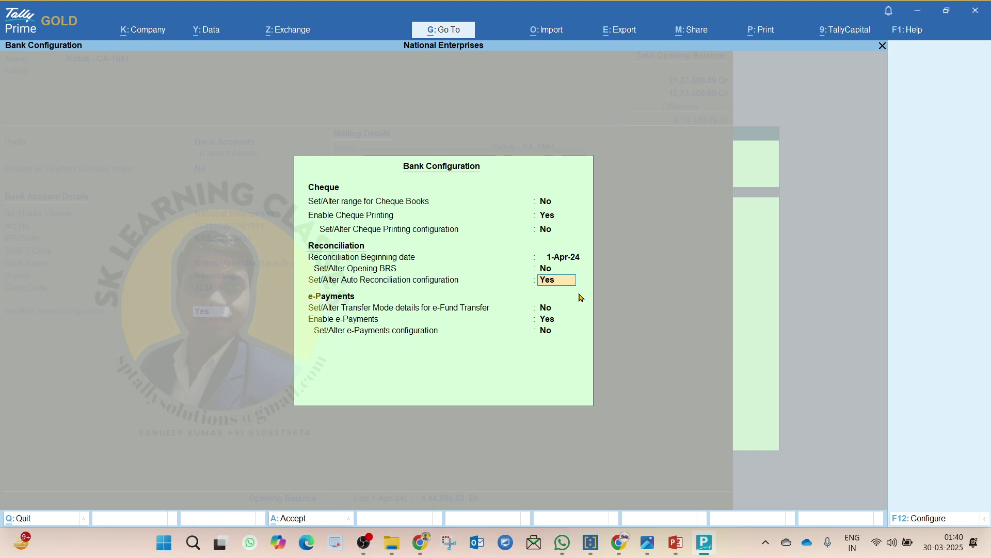
key("Return")
key("Escape")
key("Return")
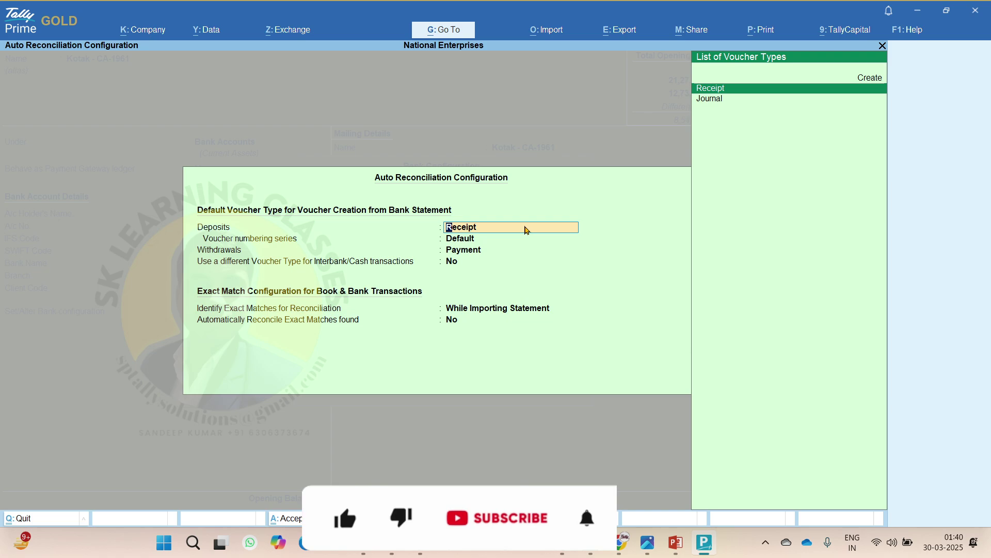
Keep Receipt for deposits, Default numbering and Payment for withdrawals, and set the different voucher type for Interbank/Cash transactions option to Yes.
key("Return")
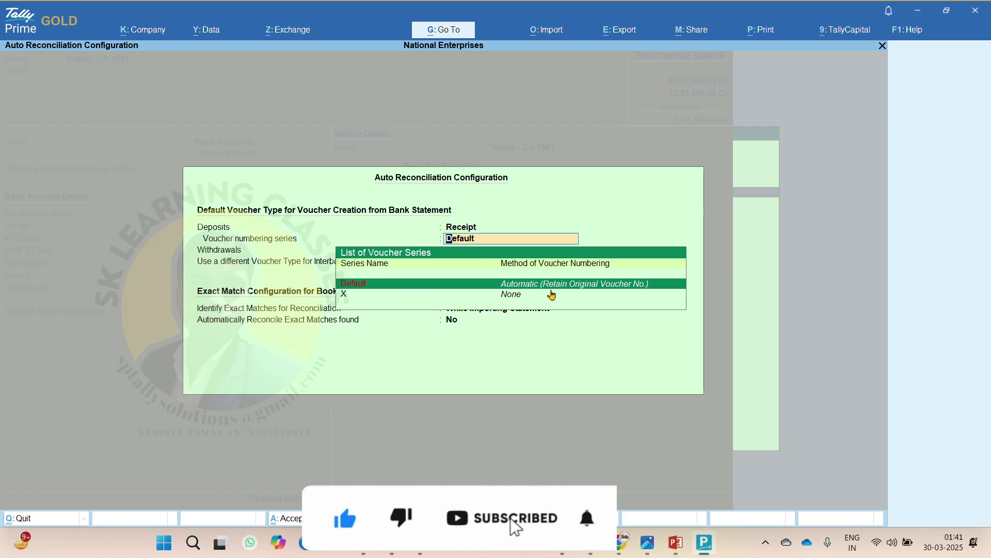
key("Return")
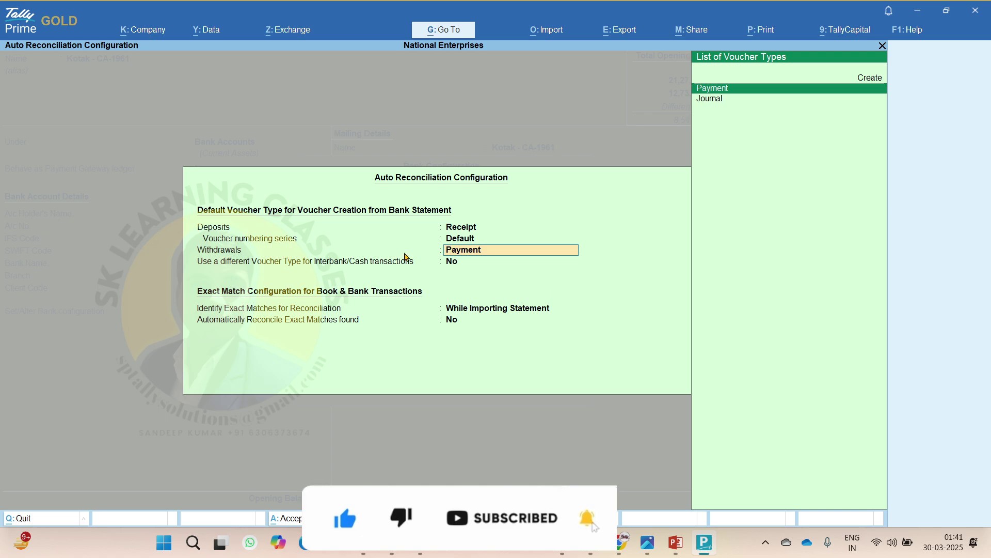
key("Return")
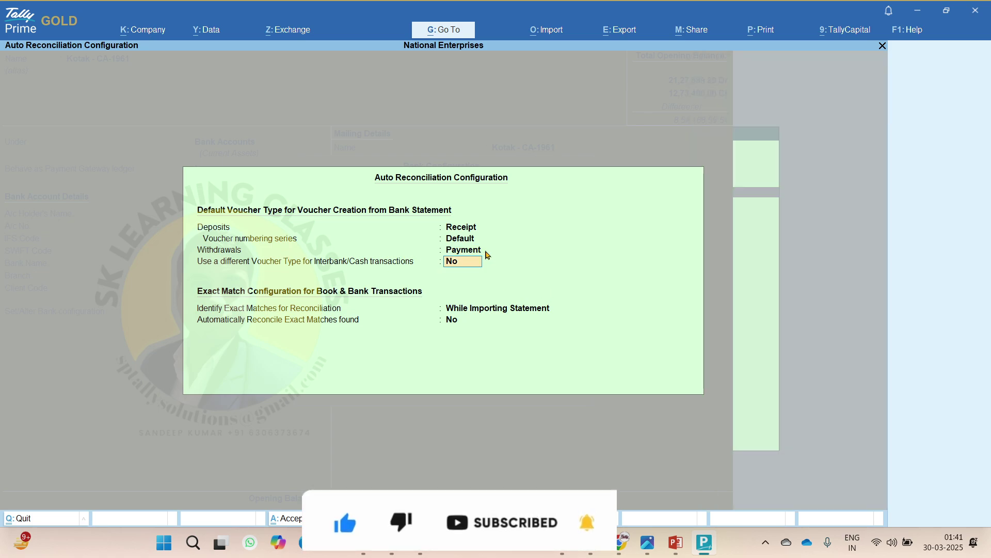
type("y")
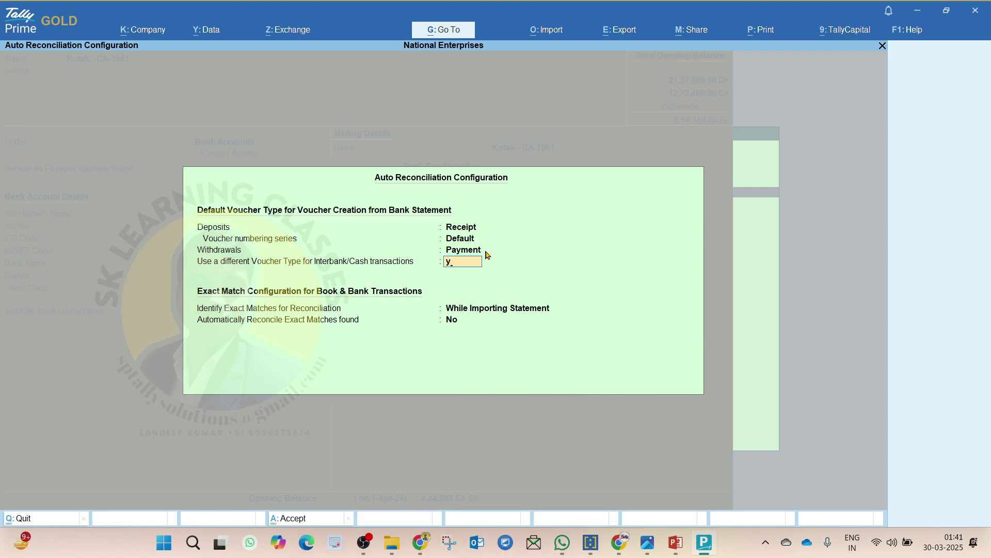
key("Return")
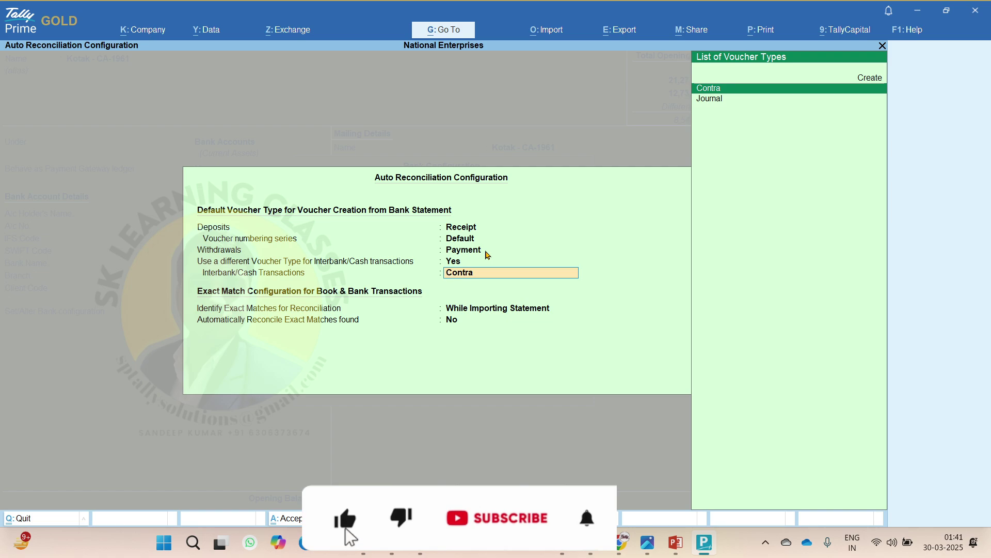
Go back over the default voucher types from Deposits onward and keep Contra for Interbank/Cash Transactions.
key("BackSpace")
key("BackSpace")
key("BackSpace")
key("BackSpace")
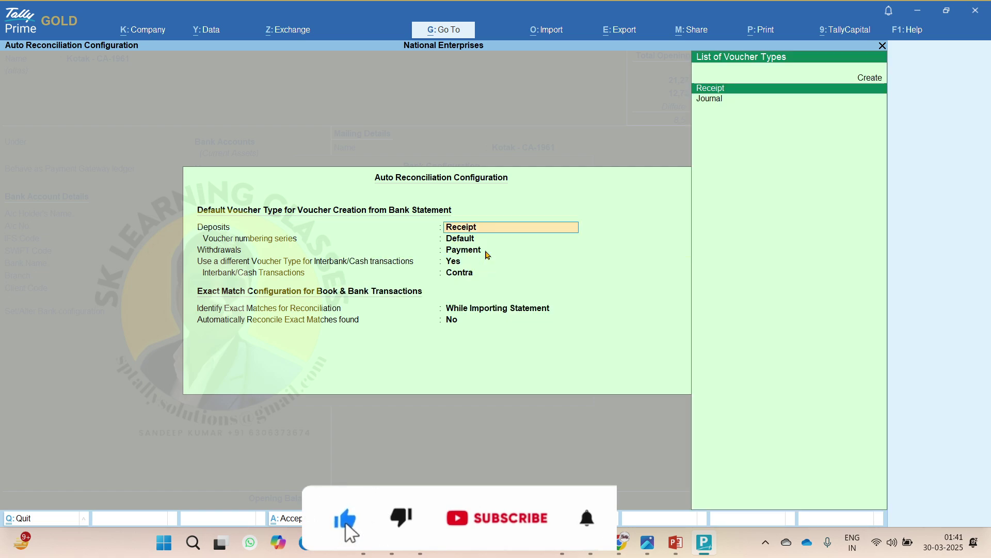
key("Return")
key("Return")
key("Return")
key("Return")
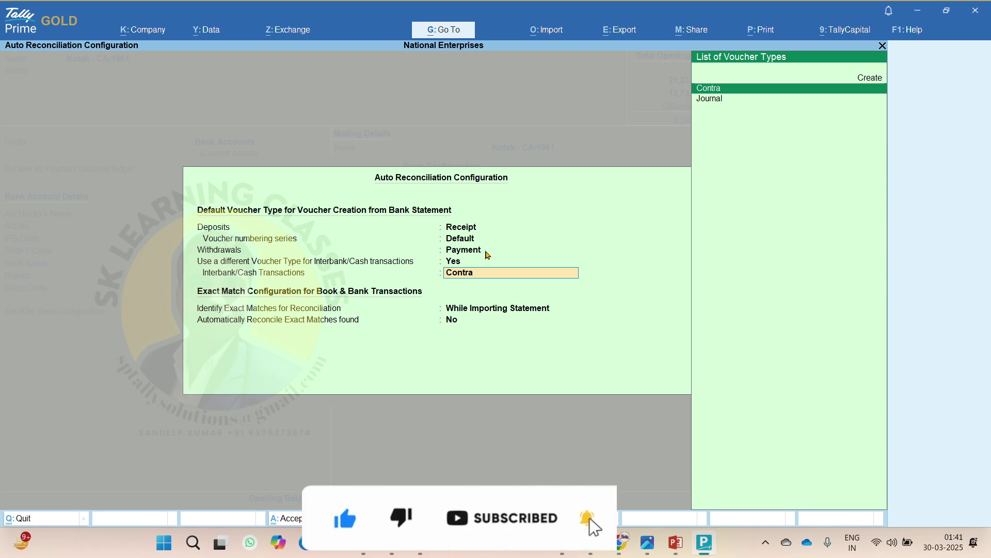
key("Return")
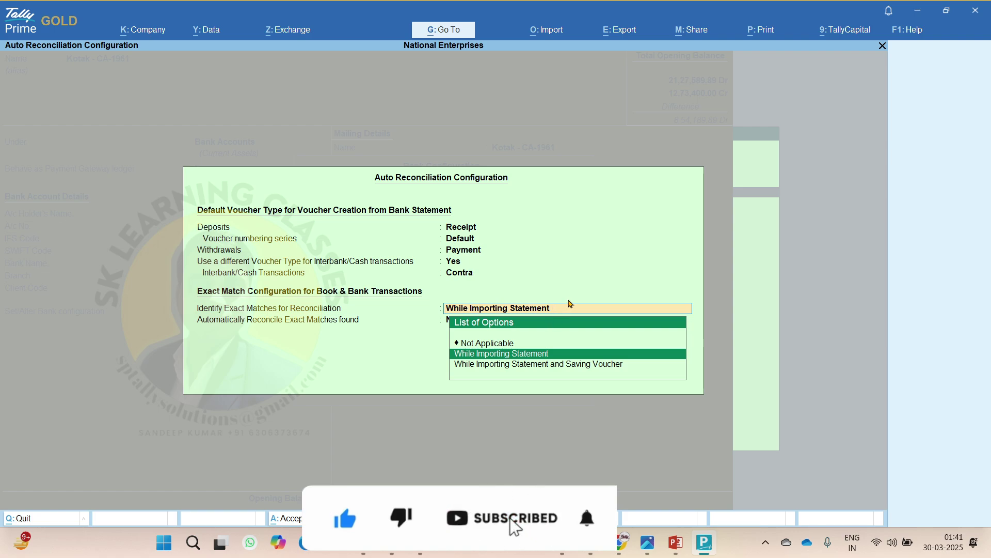
Keep exact matches identified While Importing Statement, and leave Automatically Reconcile Exact Matches found at No.
key("Down")
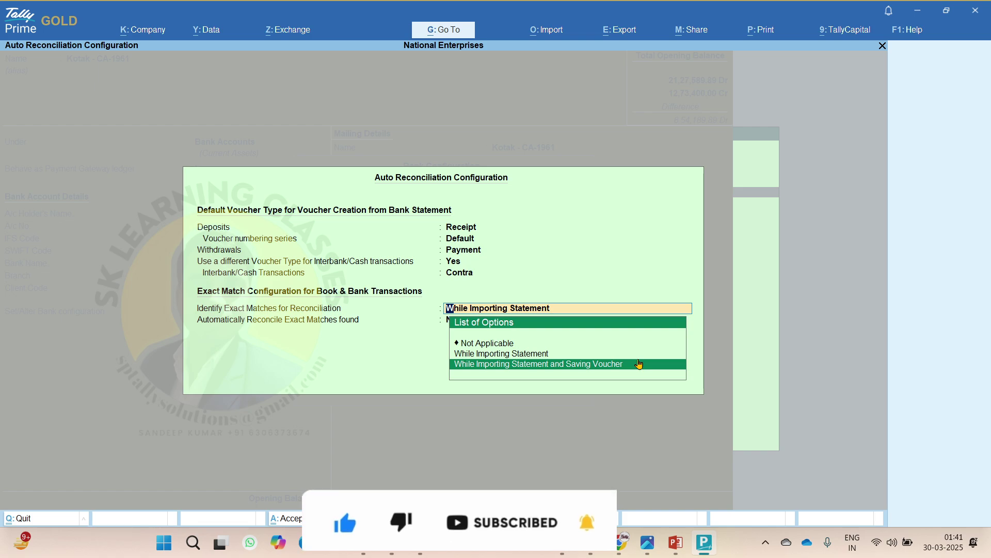
key("Up")
key("Return")
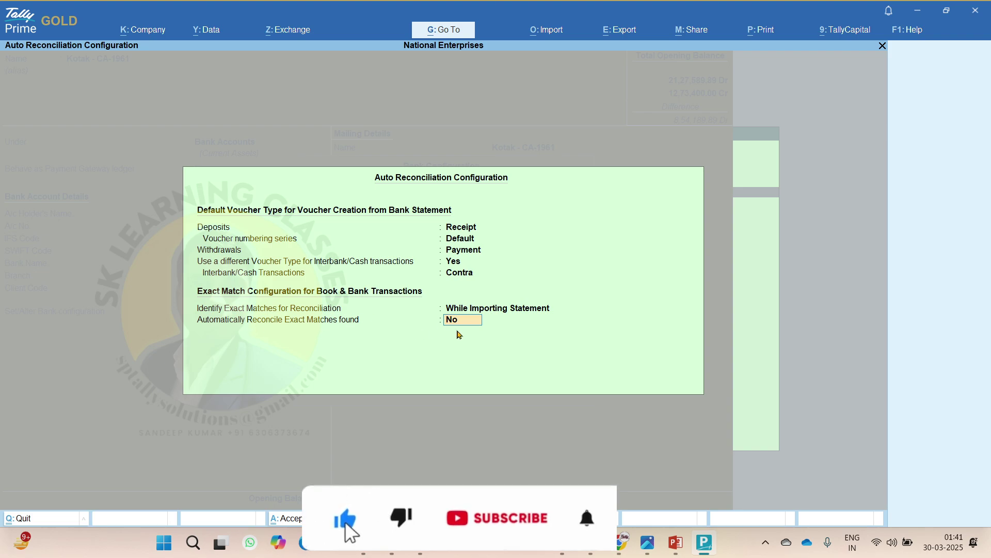
key("Return")
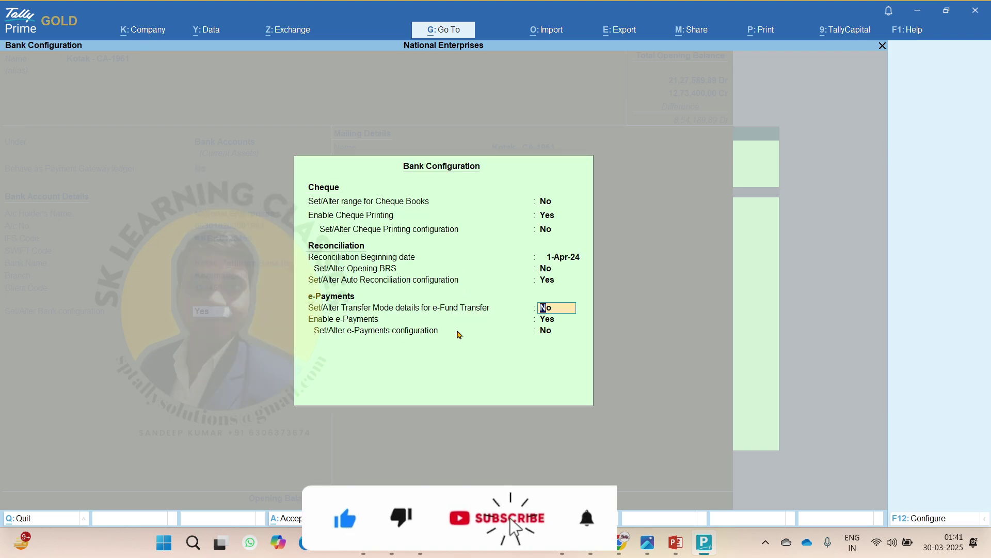
Accept the Bank Configuration, save the Kotak ledger and return to the Gateway of Tally.
key("ctrl+a")
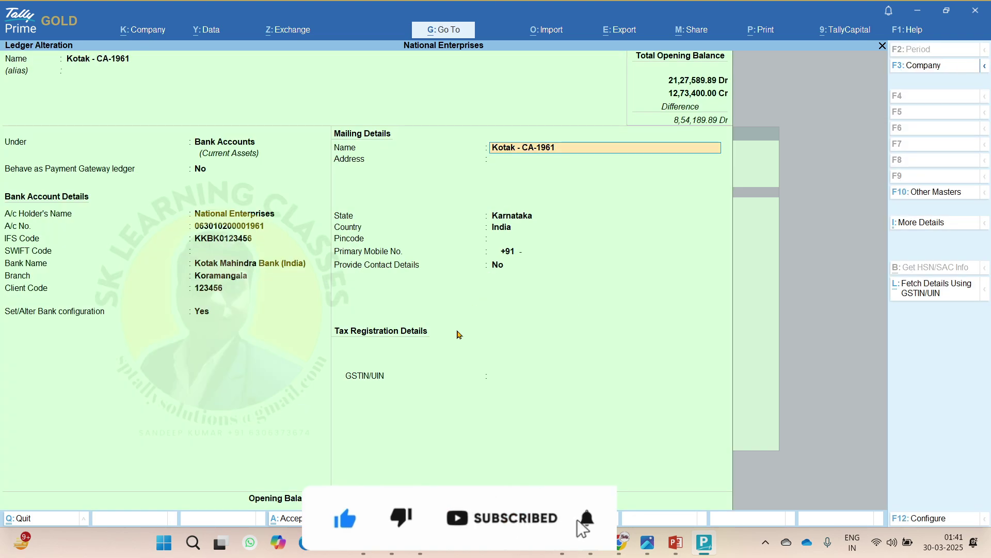
key("ctrl+a")
key("Escape")
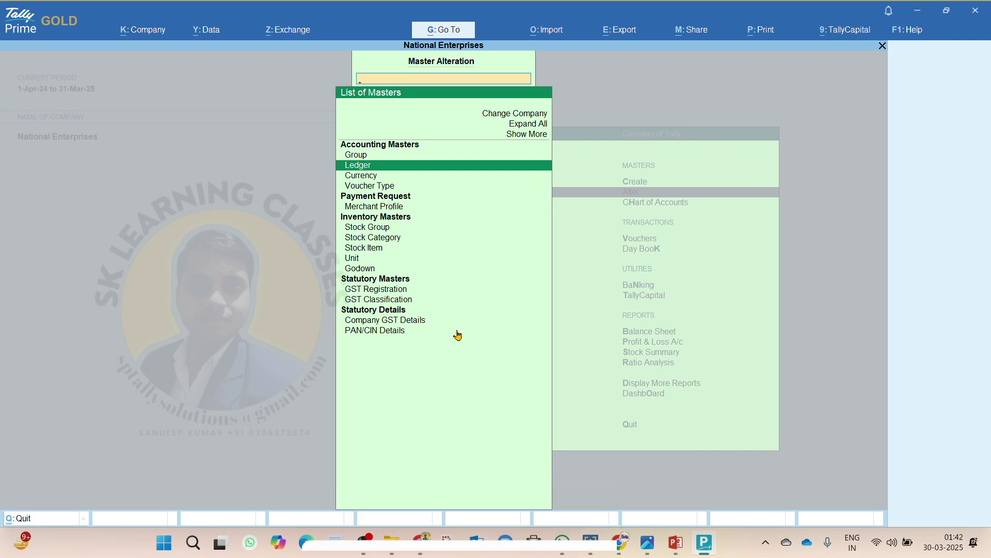
key("Escape")
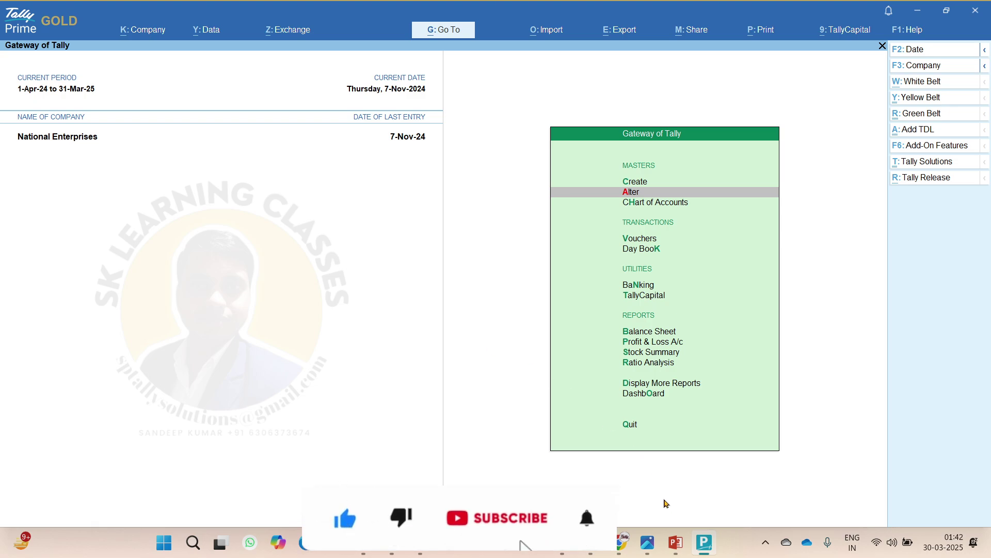
Switch to the PowerPoint deck and move on to the Modify and Unlink Matches walkthrough slide.
left_click(677, 542)
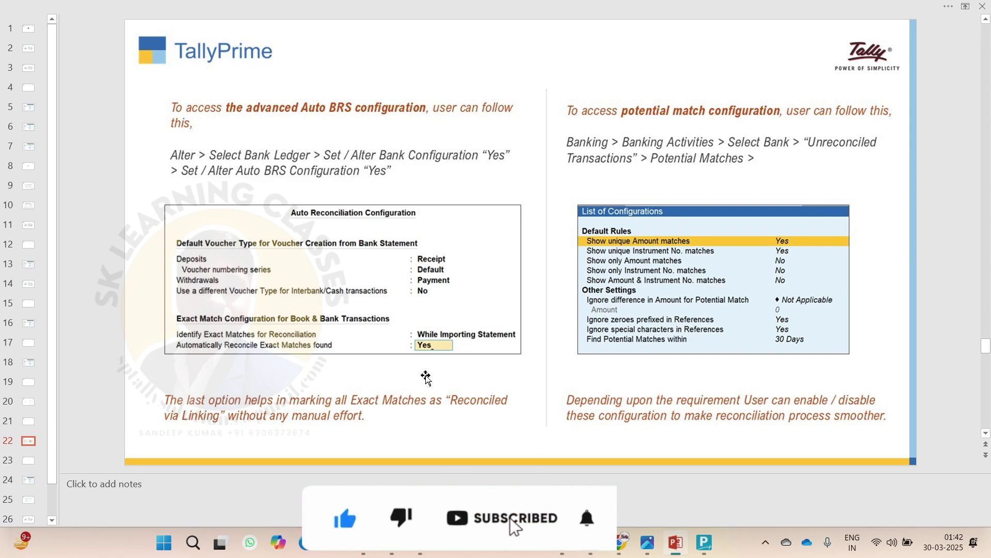
scroll(427, 378, "down", 1)
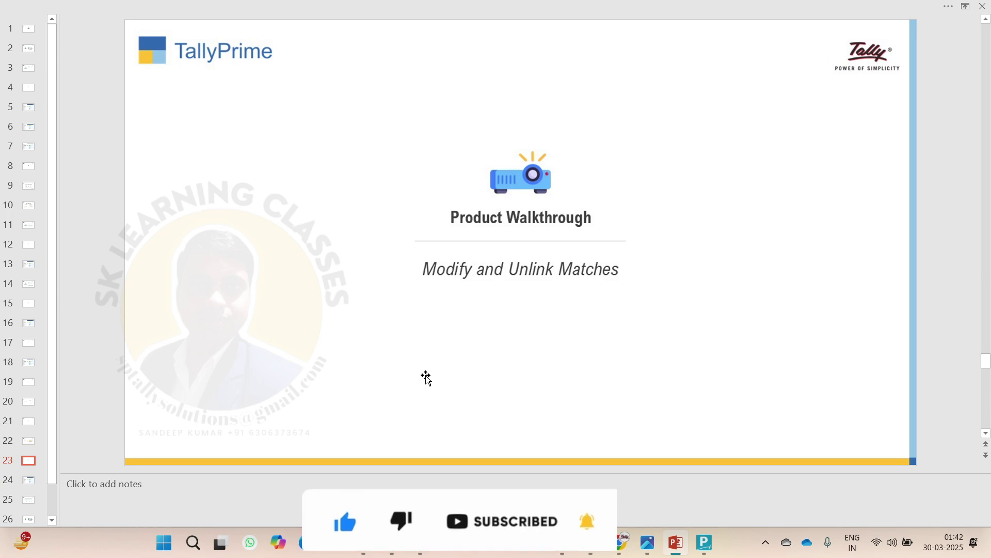
scroll(426, 378, "down", 1)
scroll(427, 379, "up", 1)
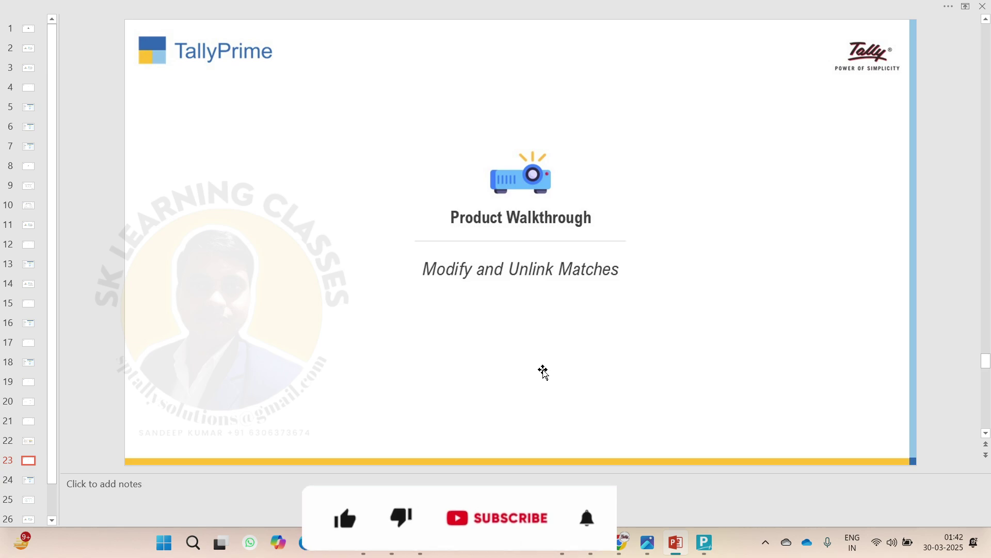
Switch back to TallyPrime and open Banking Activities.
left_click(706, 541)
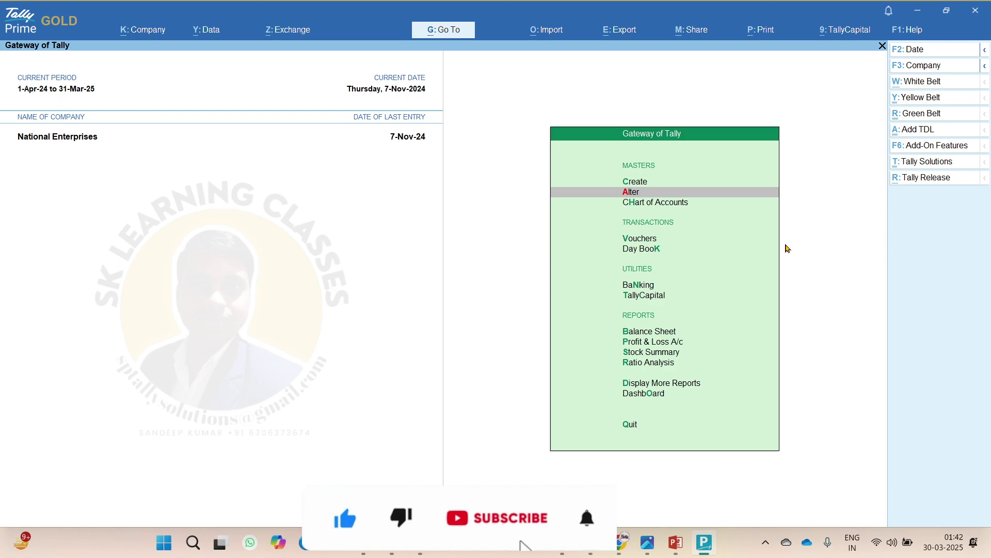
key("Down")
key("Down")
key("Down")
key("Down")
key("Down")
key("Up")
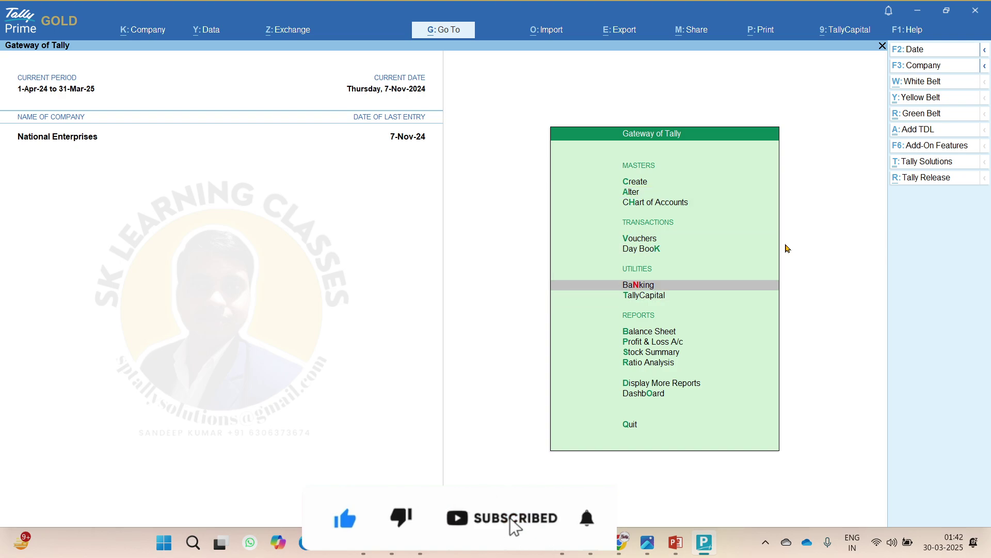
key("Return")
key("Return")
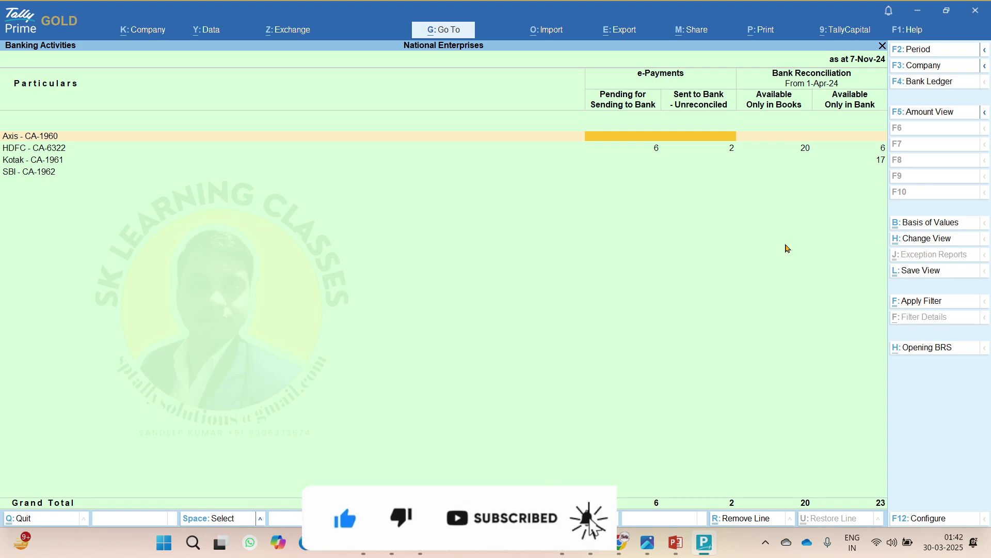
Open the HDFC bank's reconciliation summary and display its reconciled transactions for October.
key("Down")
key("Right")
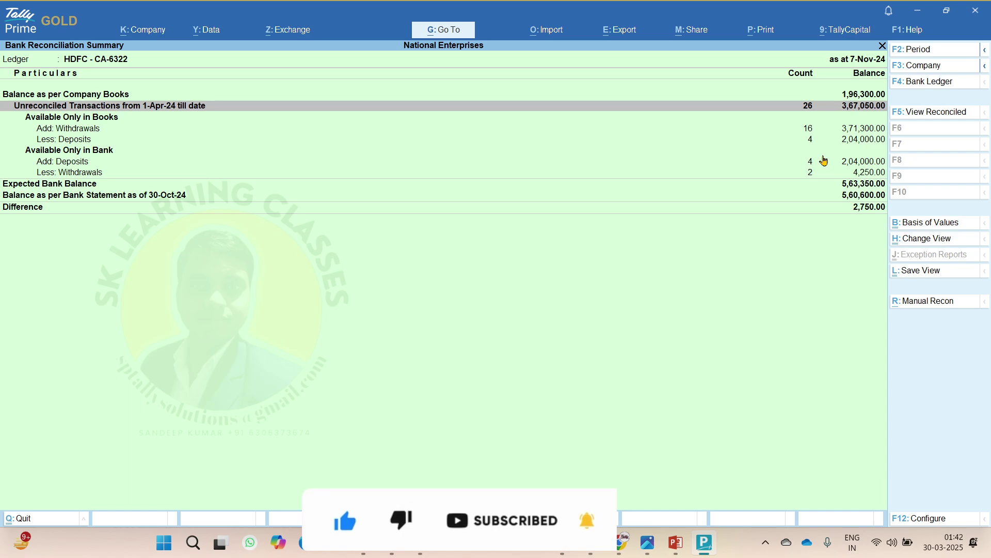
left_click(915, 117)
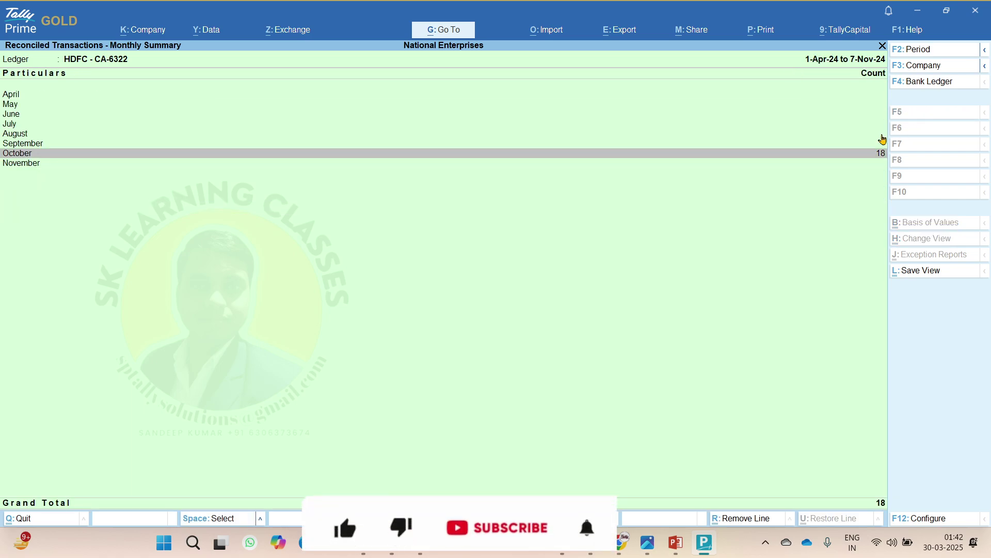
key("Up")
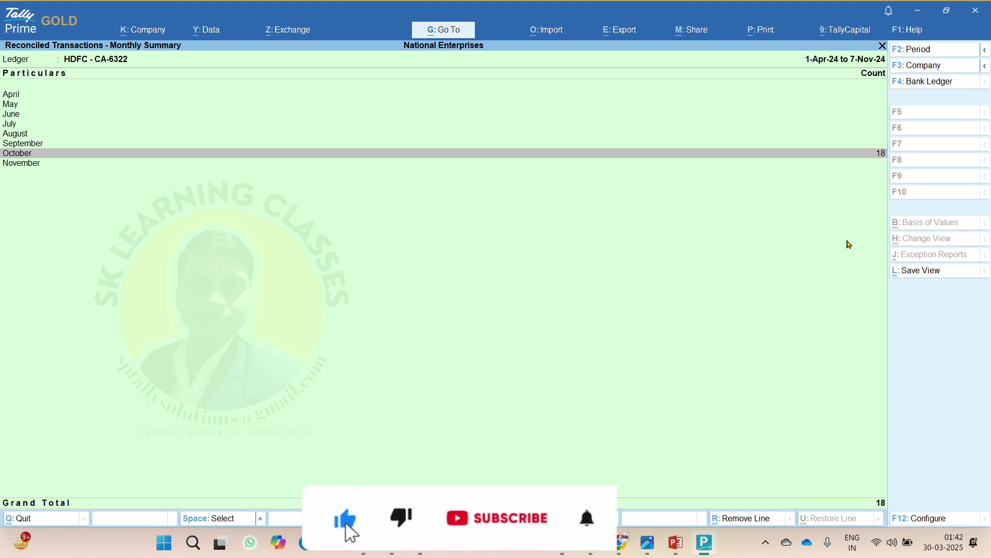
key("Return")
Select the 8-Oct-24 Nile Apparels payment in the list of transactions reconciled via linking.
key("Down")
key("Down")
key("Down")
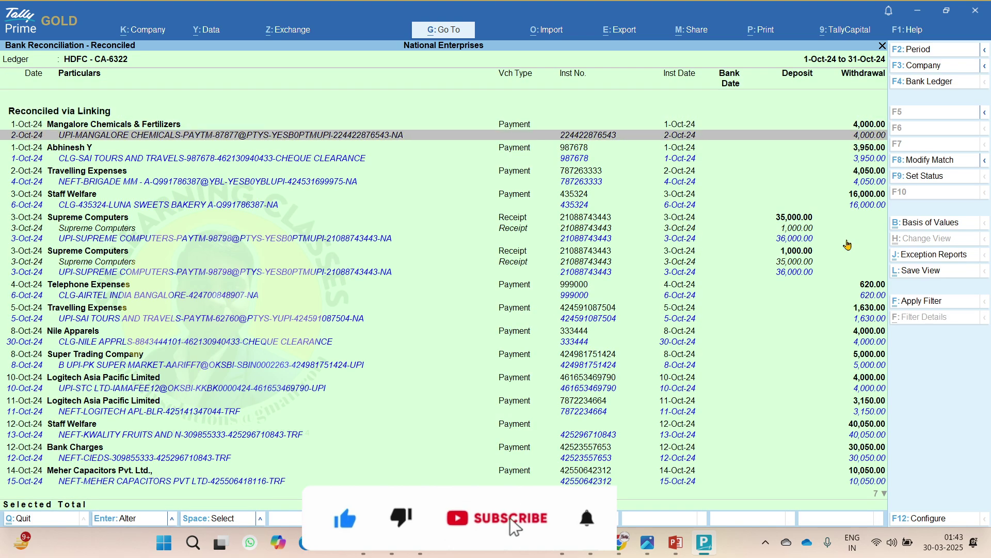
key("Down")
key("Down")
key("Down")
key("Up")
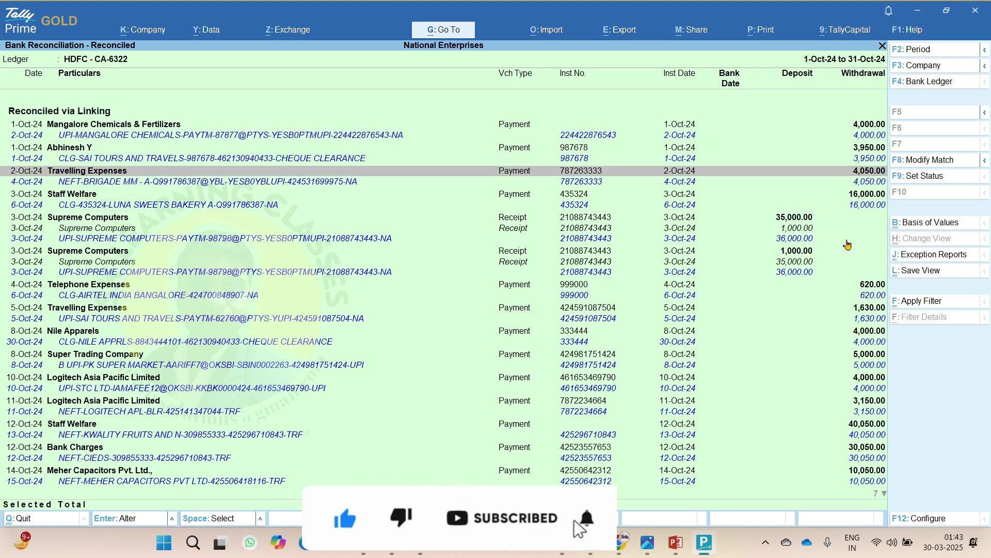
key("Down")
key("Down")
key("Down")
key("Down")
key("Down")
key("Down")
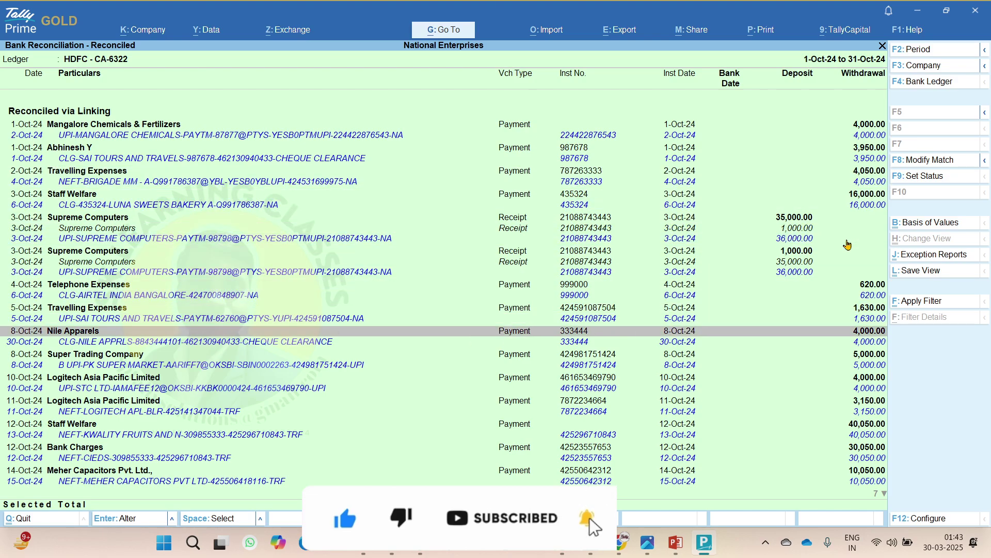
key("space")
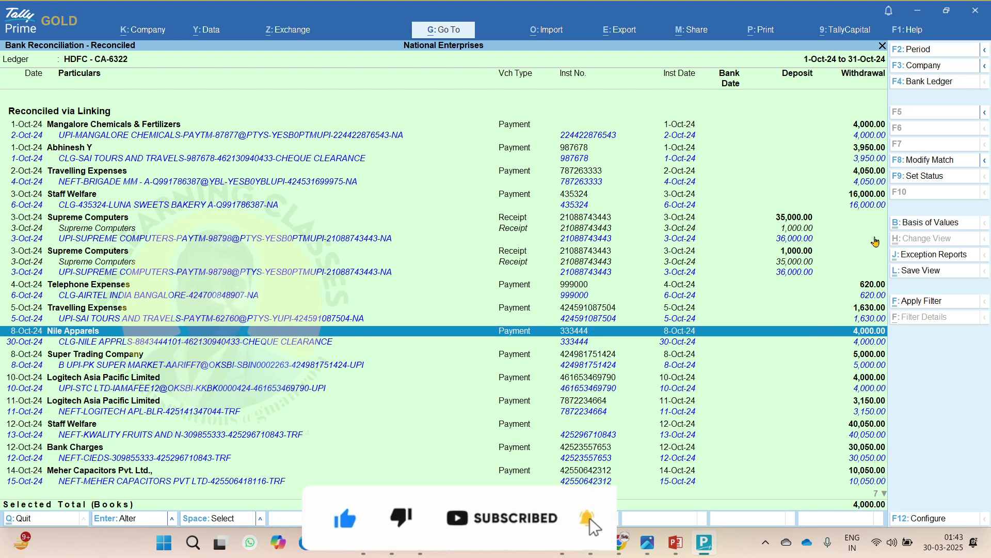
Try modifying the Nile Apparels match by removing its 30-Oct-24 cheque clearance bank entry, and quit without reconciling.
left_click(933, 162)
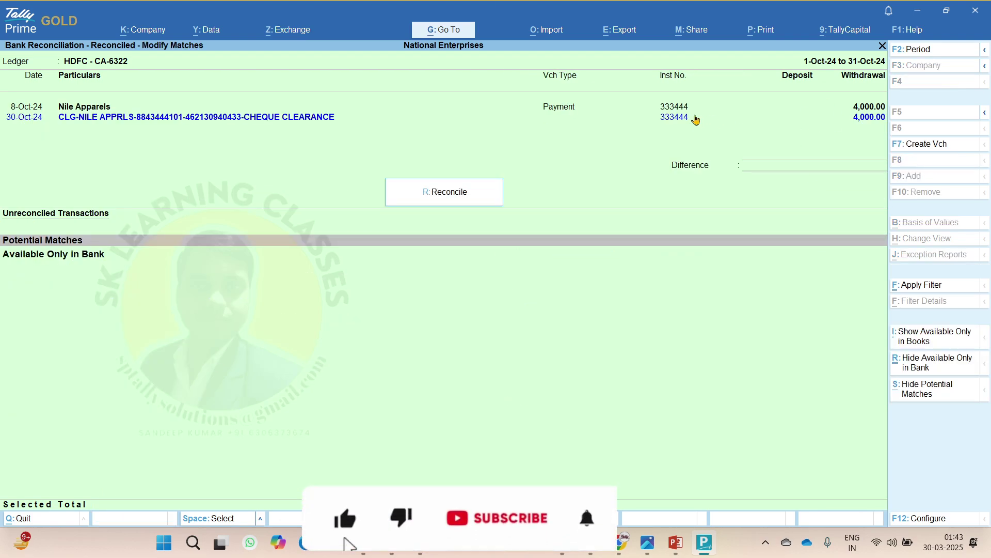
left_click(678, 118)
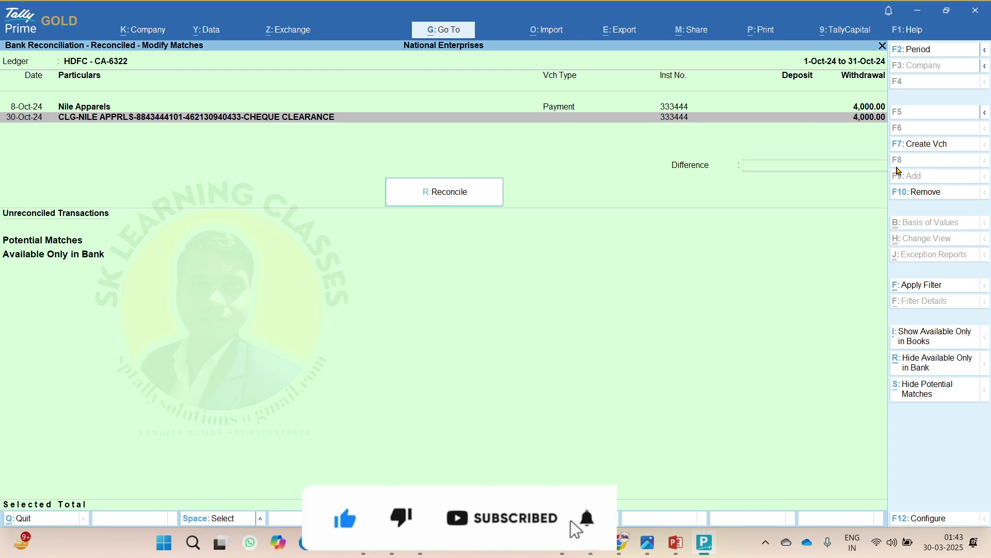
left_click(918, 192)
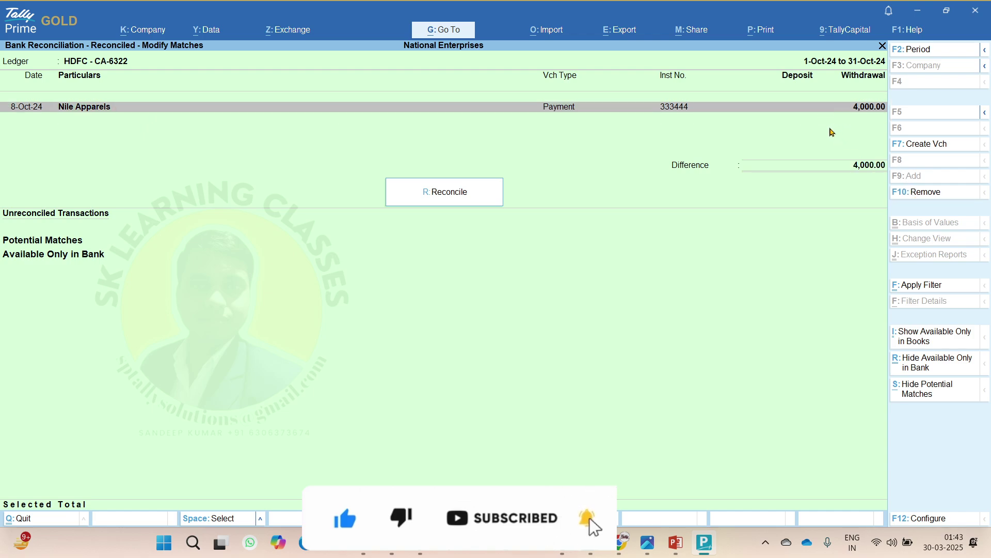
left_click(759, 247)
left_click(819, 112)
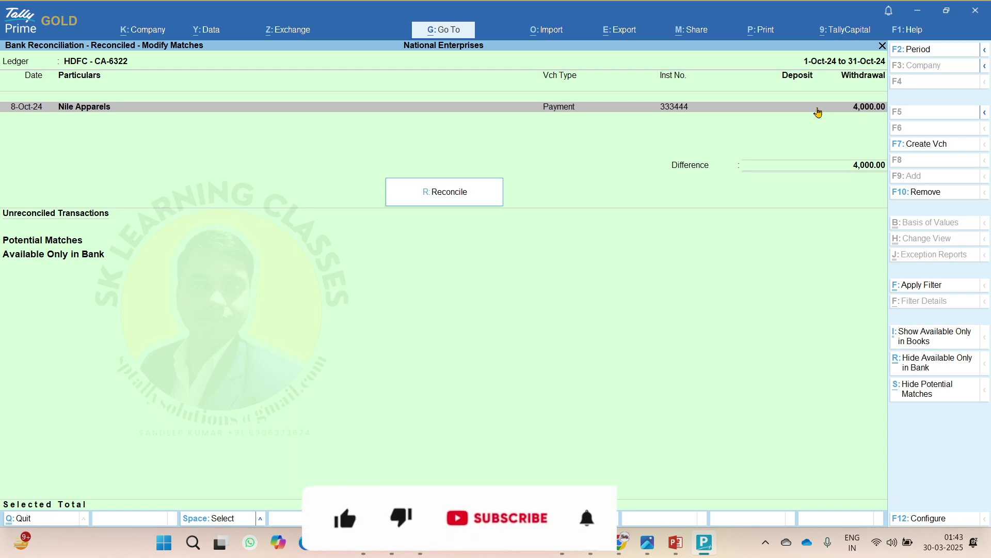
key("Escape")
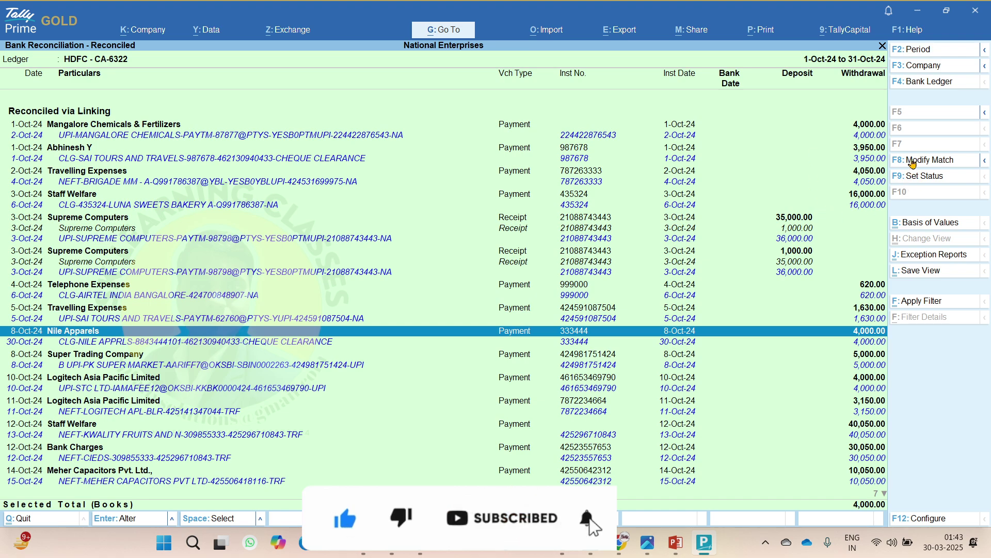
Unlink the 8-Oct-24 Nile Apparels payment from its bank entry and return to the bank reconciliation summary.
left_click(985, 165)
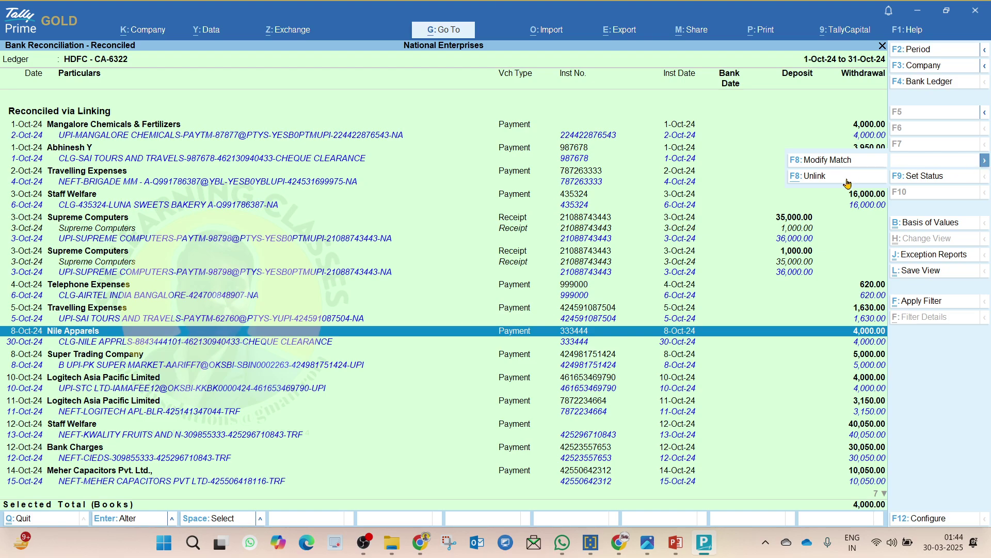
left_click(815, 177)
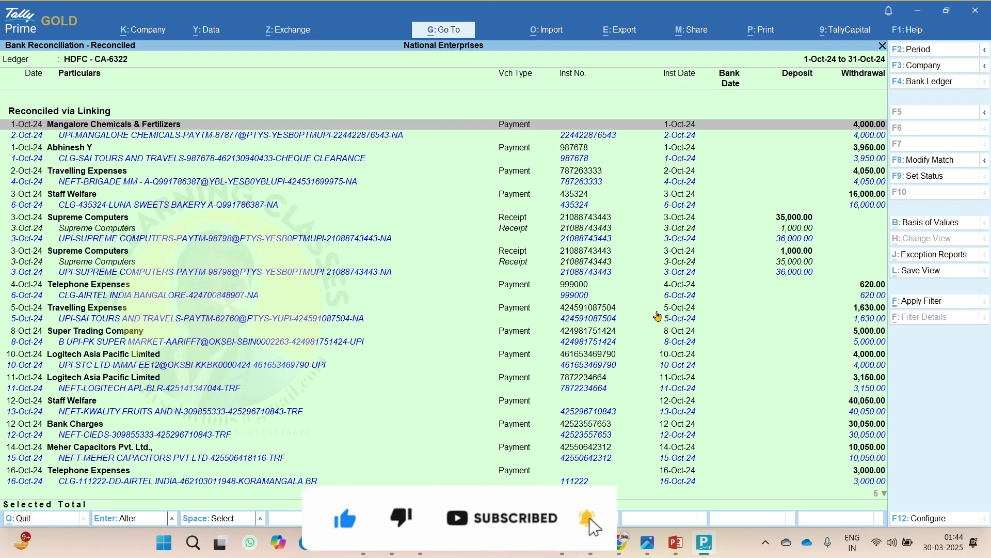
key("Escape")
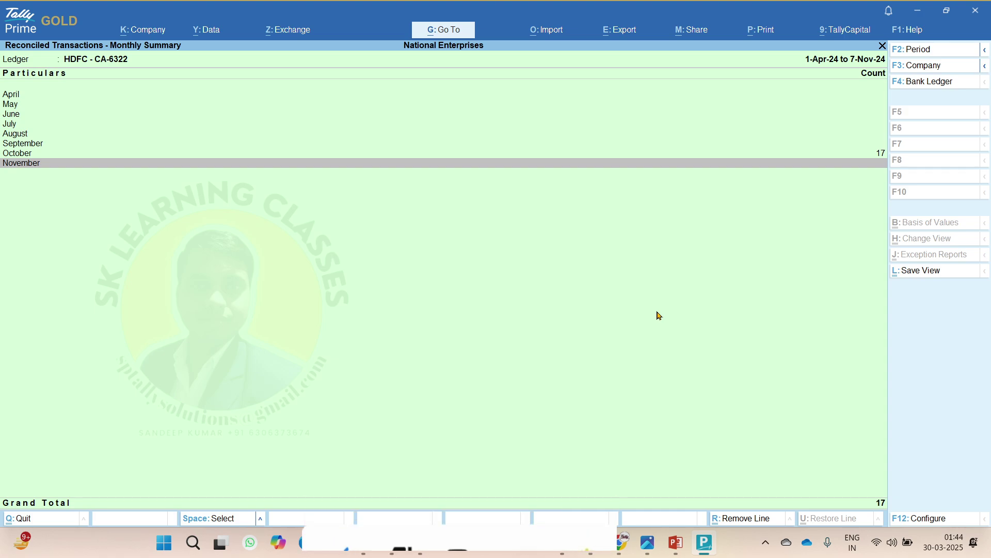
key("Escape")
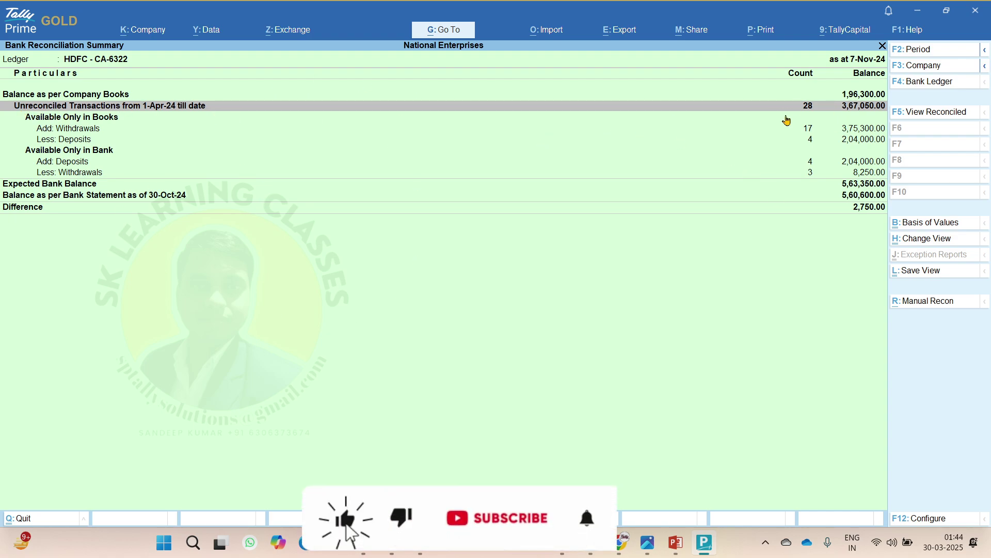
Open the unreconciled transactions and go to the 30-Oct-24 Nile Apparels cheque clearance entry available only in bank.
key("Return")
key("Down")
key("Down")
key("Down")
key("Down")
key("Down")
key("Down")
key("Down")
key("Down")
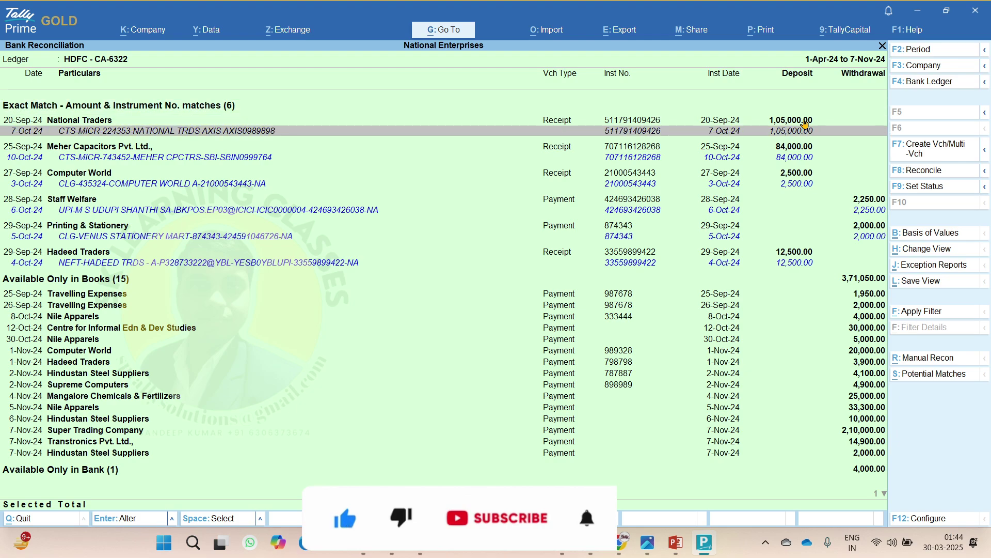
key("Down")
key("Down")
key("Down")
key("Down")
key("Down")
key("Down")
key("Down")
key("Down")
key("Down")
key("Down")
key("Down")
key("Down")
key("Down")
key("Down")
key("Down")
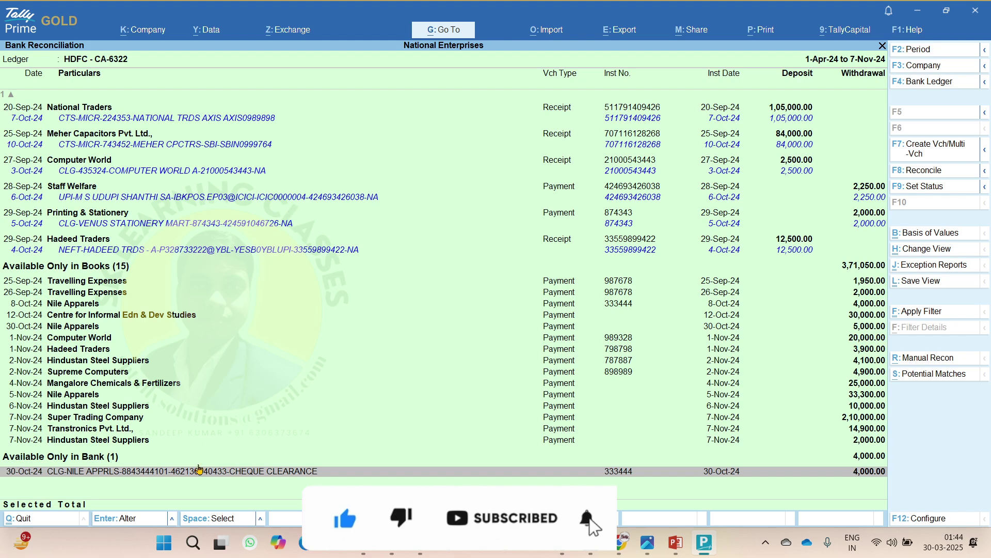
key("Up")
key("Up")
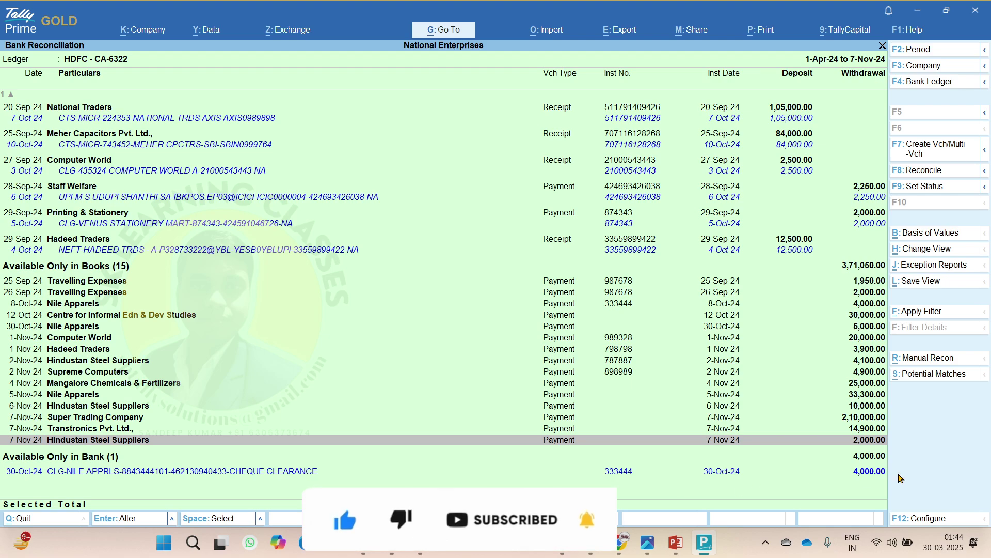
key("Down")
key("Down")
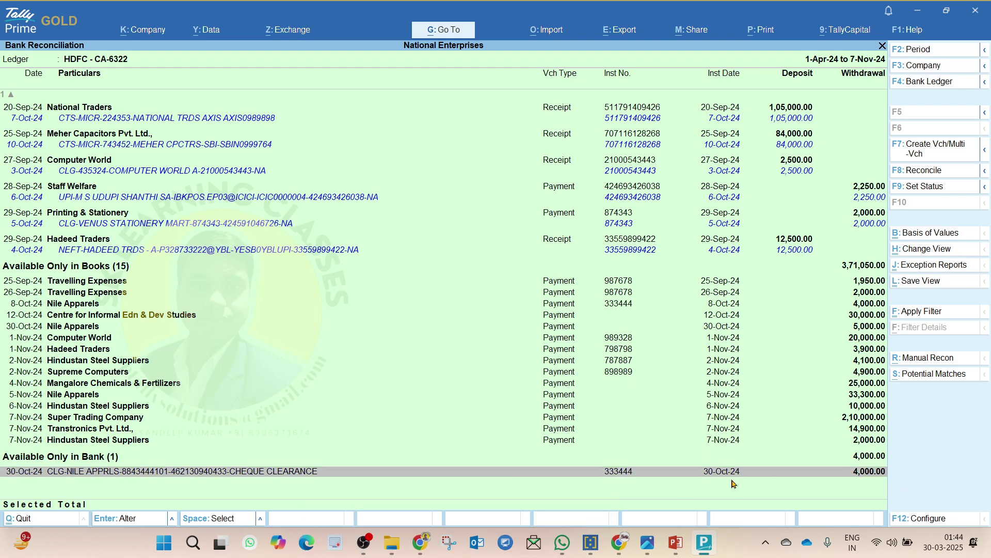
key("Up")
key("Up")
key("Down")
key("Down")
key("Up")
key("Down")
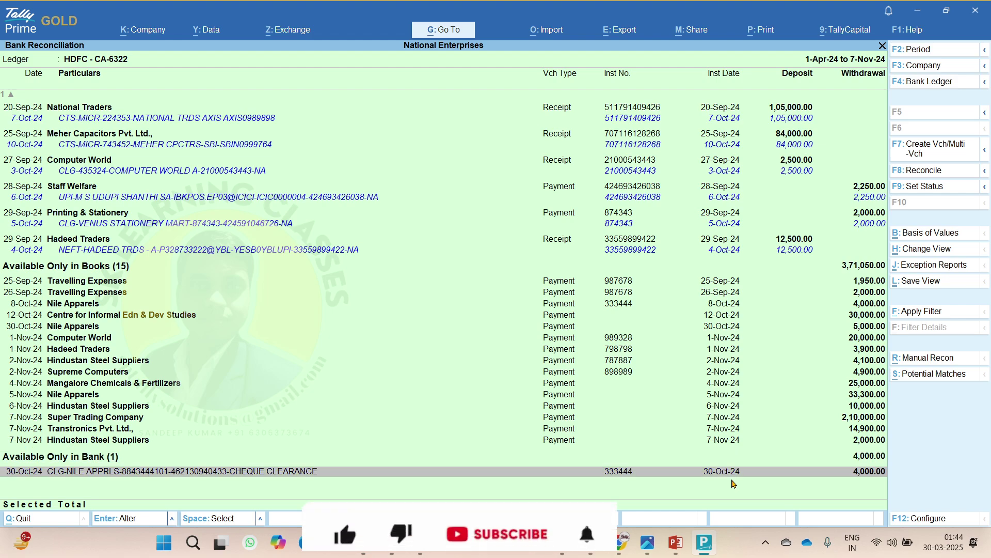
key("Up")
key("Down")
key("Up")
key("Up")
key("Up")
key("Up")
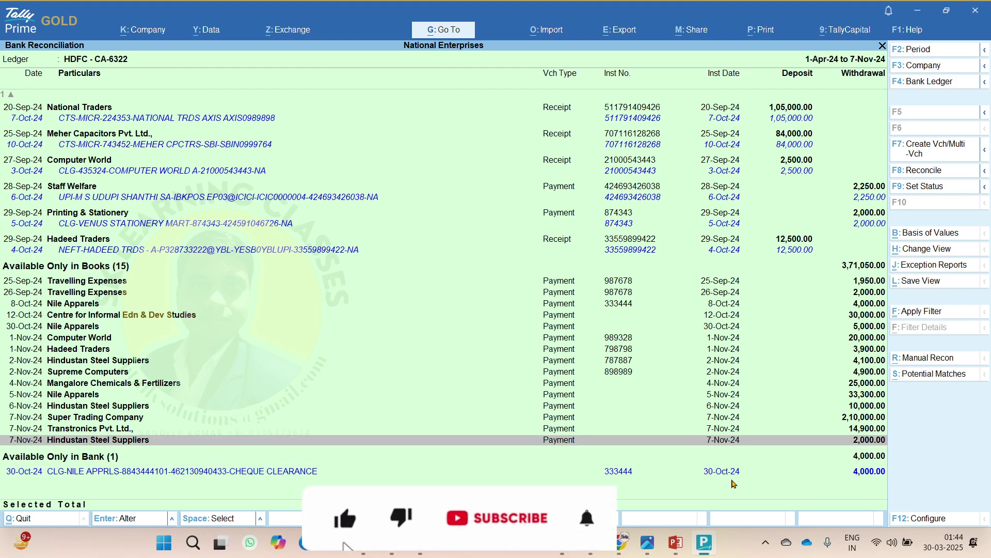
Switch to the PowerPoint presentation and advance to the summary slide on Release 6.0 and bank applicability.
left_click(680, 545)
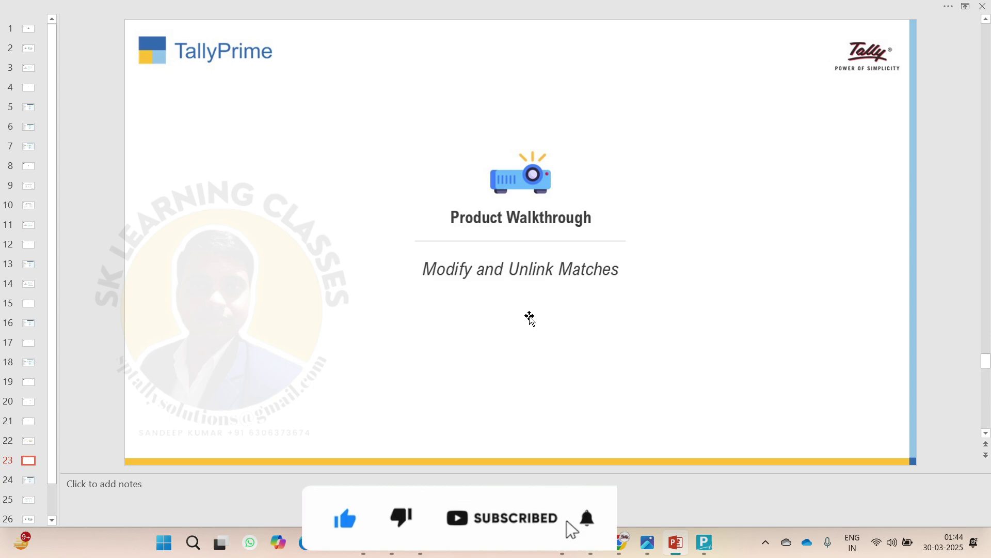
key("Page_Down")
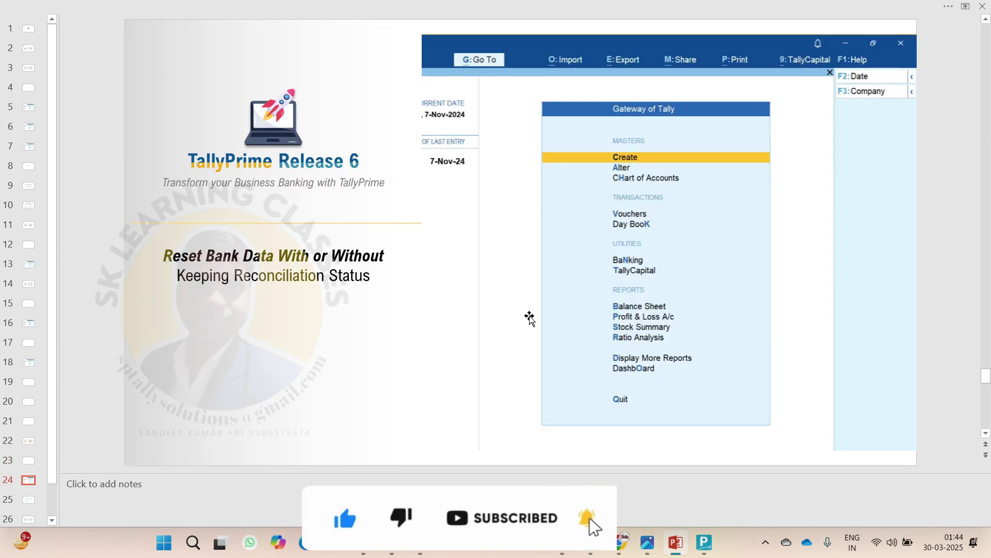
key("Page_Down")
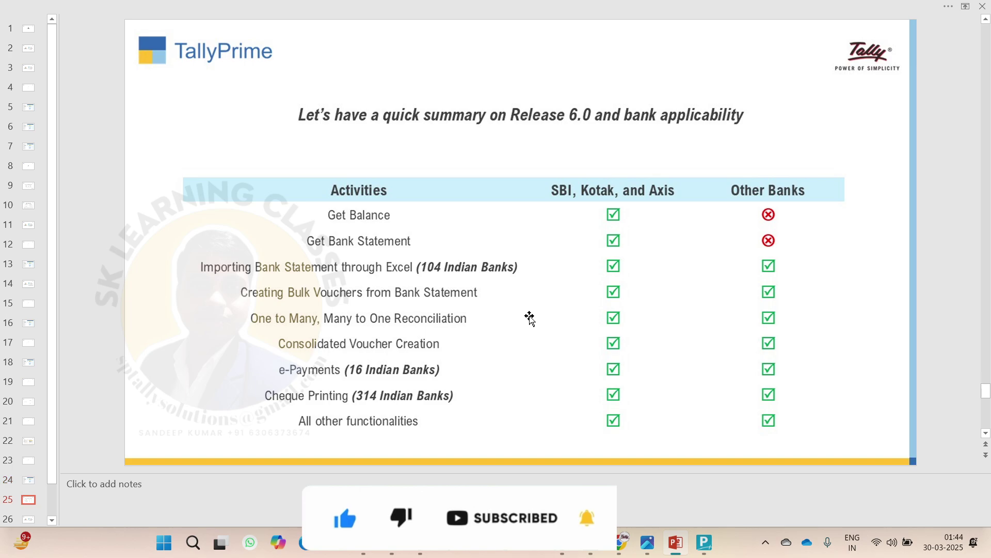